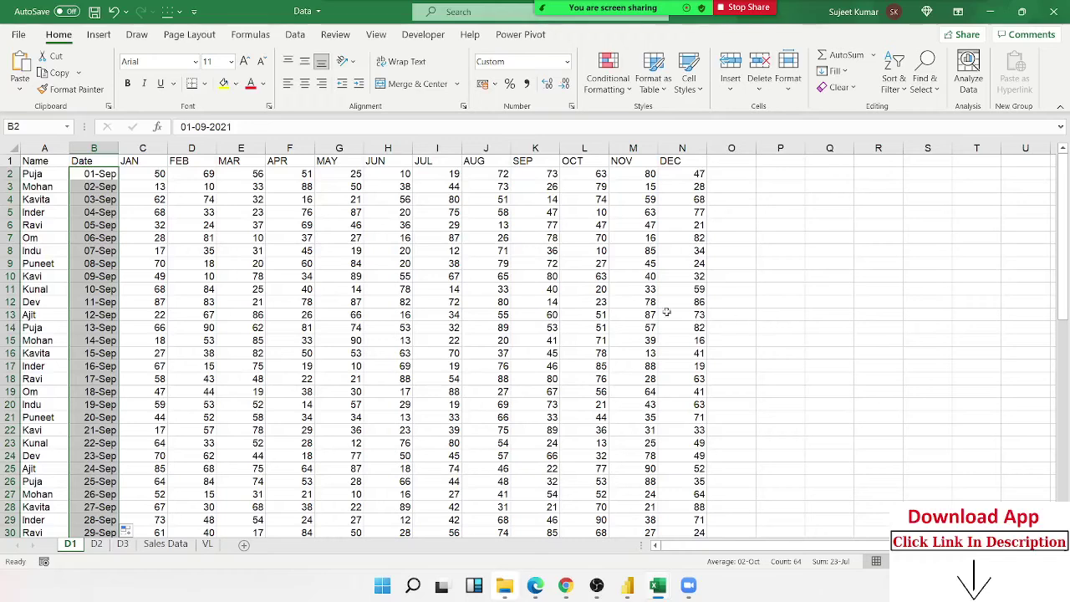
# Try dragging the 80 from row 12 onto L16, then cancel replacing its data.
pyautogui.click(475, 304)
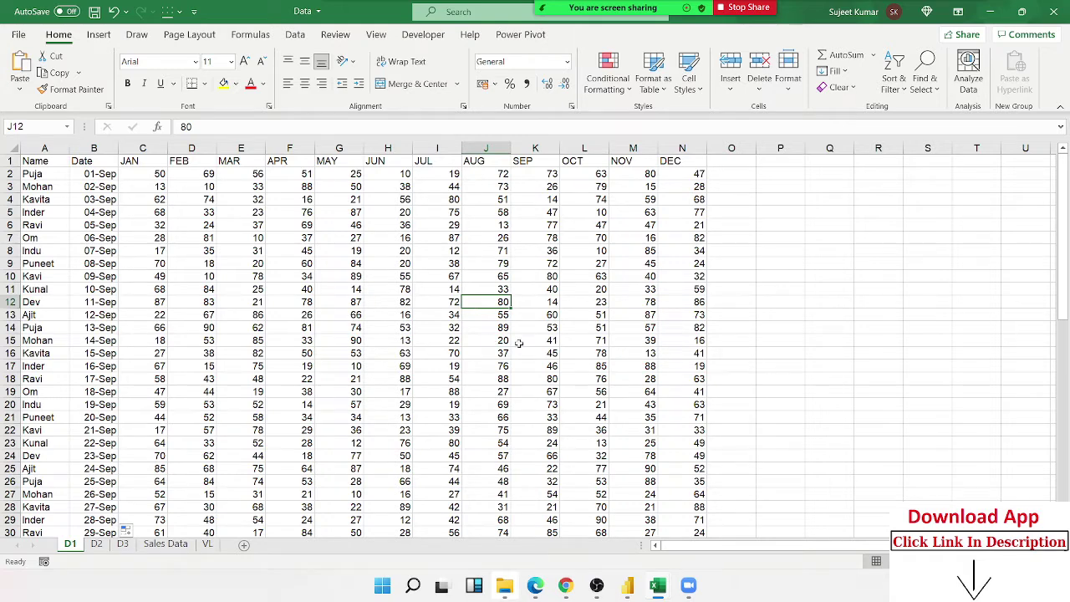
pyautogui.moveTo(475, 305); pyautogui.dragTo(573, 354)
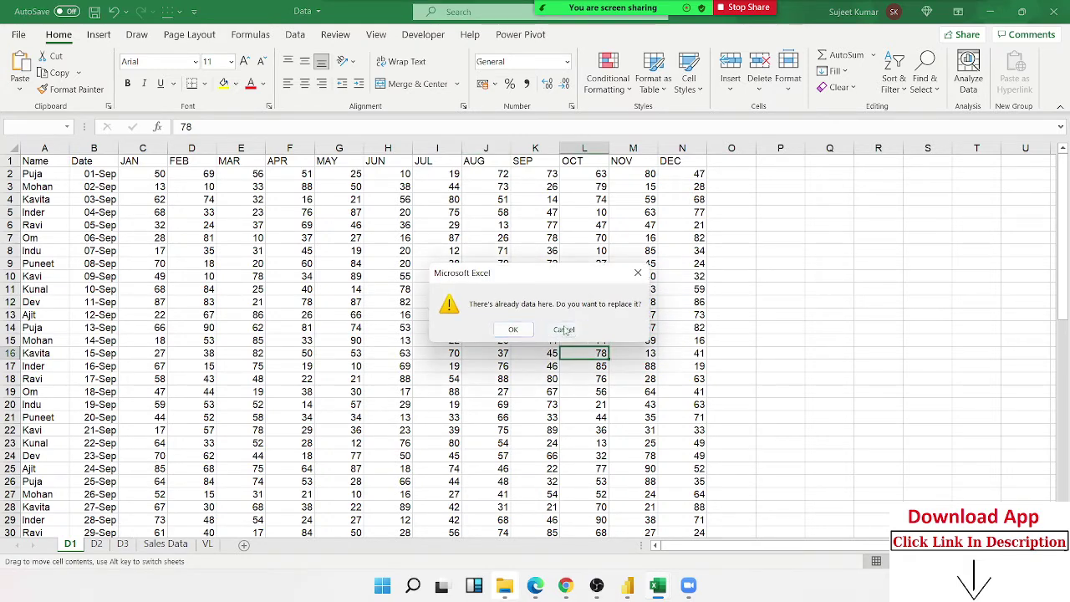
pyautogui.click(564, 329)
# Select H6:I9, then H6, the JAN column, and cells C10, C3 and C4.
pyautogui.moveTo(396, 227); pyautogui.dragTo(456, 263)
pyautogui.click(396, 226)
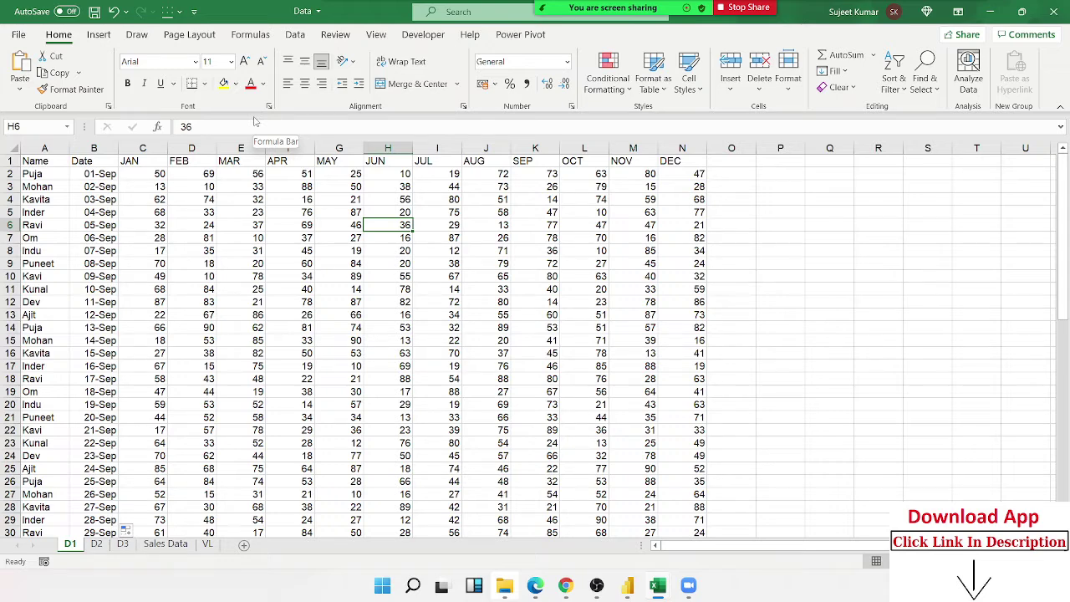
pyautogui.click(142, 149)
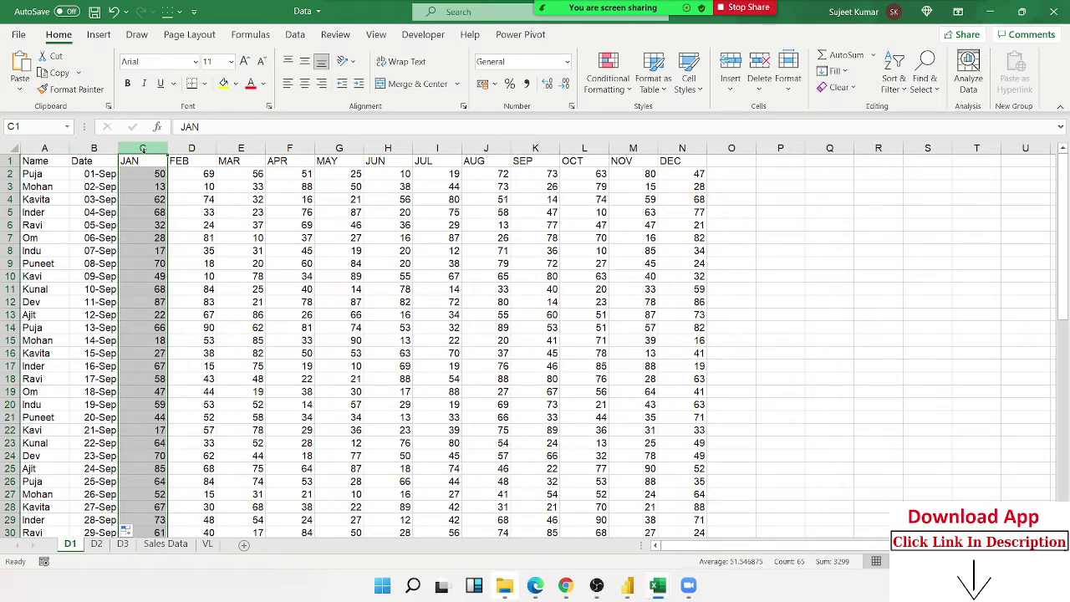
pyautogui.click(136, 276)
pyautogui.scroll(-6, 138, 286)
pyautogui.scroll(6, 138, 286)
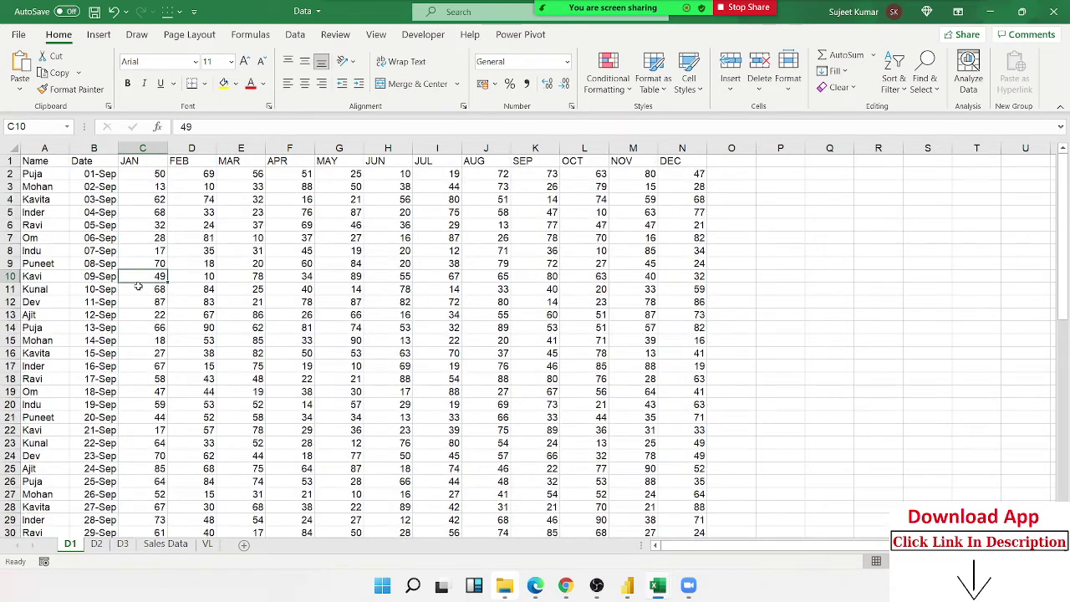
pyautogui.click(142, 185)
pyautogui.click(142, 204)
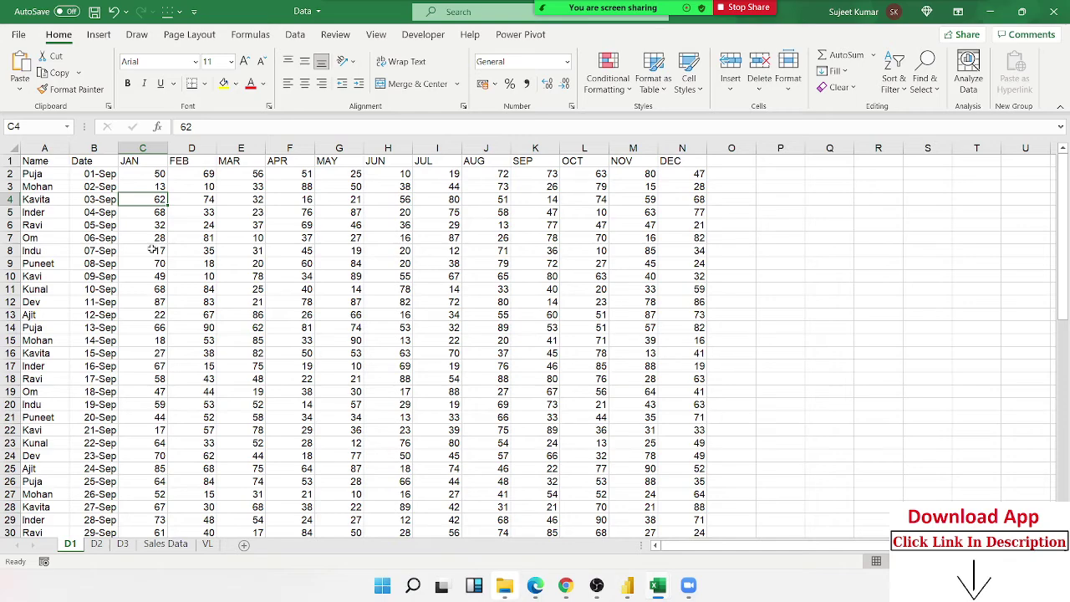
# Scroll back to columns A and B and select the whole JAN column C.
pyautogui.scroll(7, 153, 250)
pyautogui.scroll(1, 150, 248)
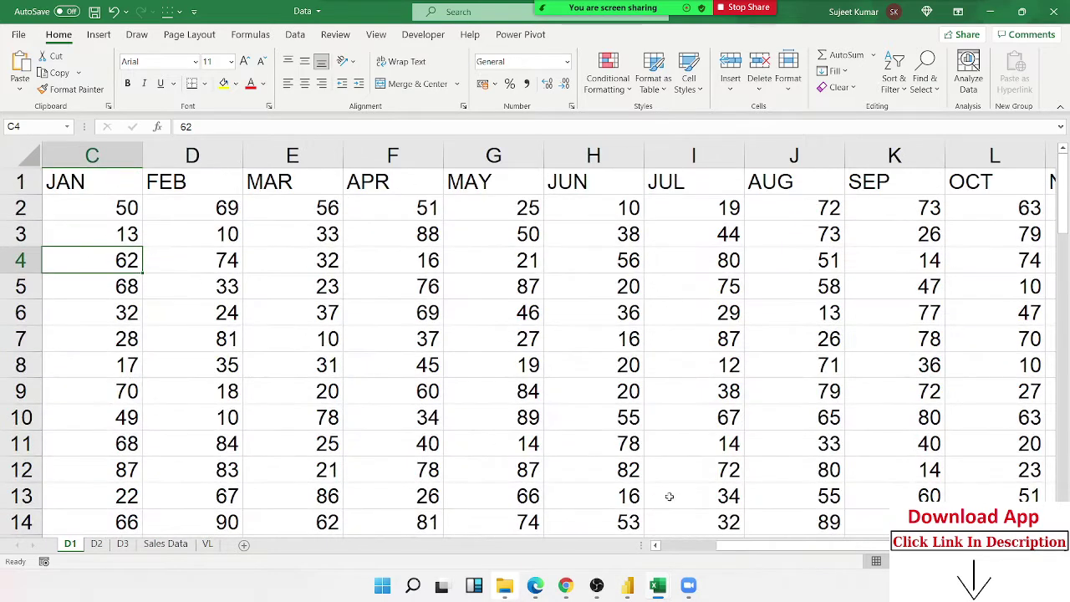
pyautogui.moveTo(762, 545); pyautogui.dragTo(706, 545)
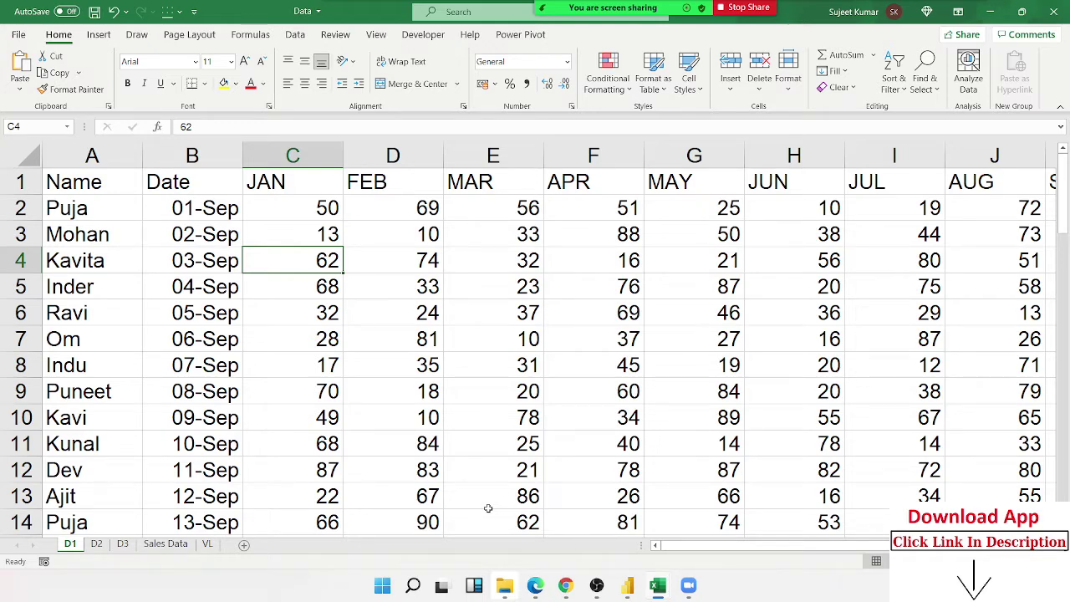
pyautogui.click(310, 154)
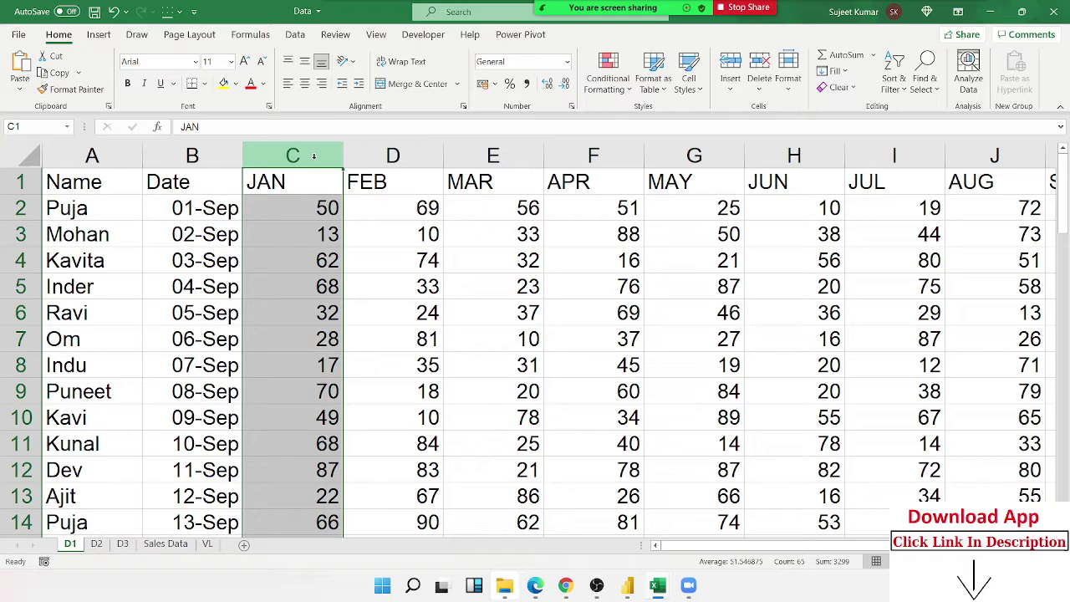
# Start a Greater Than highlight rule and set its threshold to 60.
pyautogui.click(596, 89)
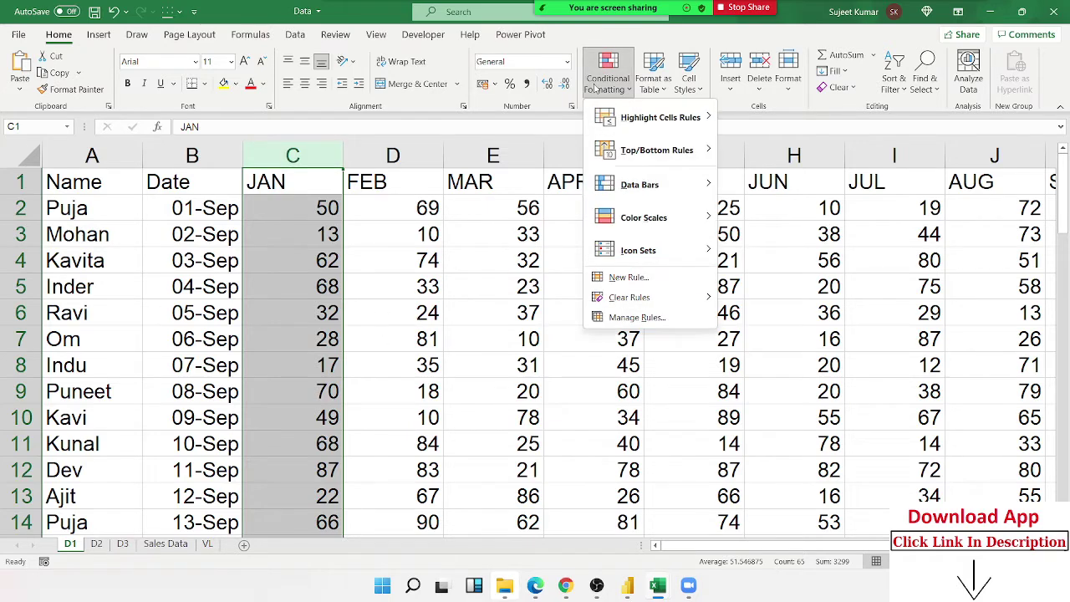
pyautogui.moveTo(619, 112)
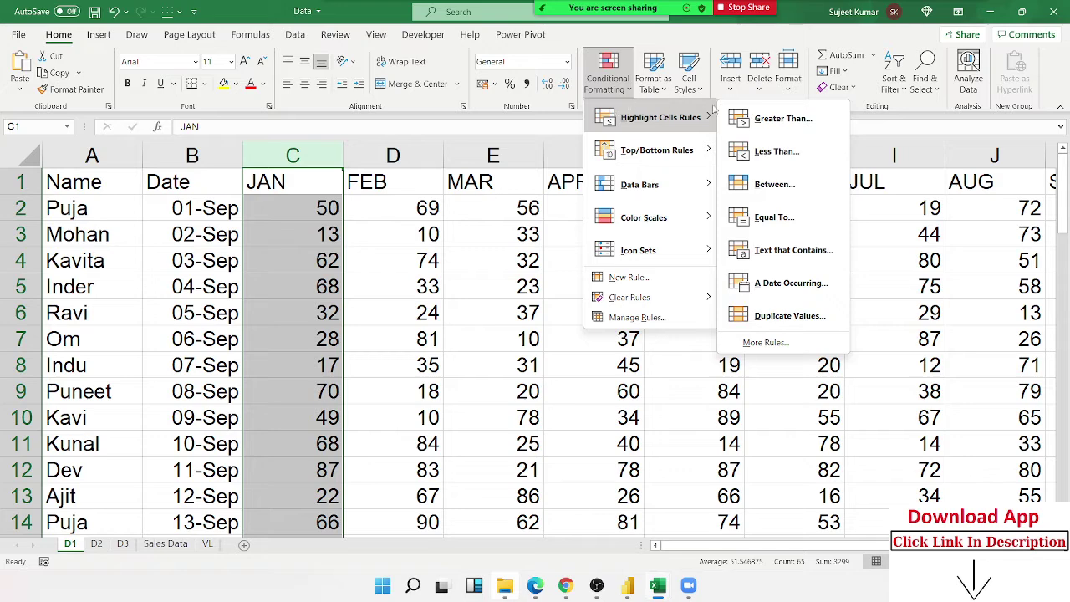
pyautogui.moveTo(636, 250)
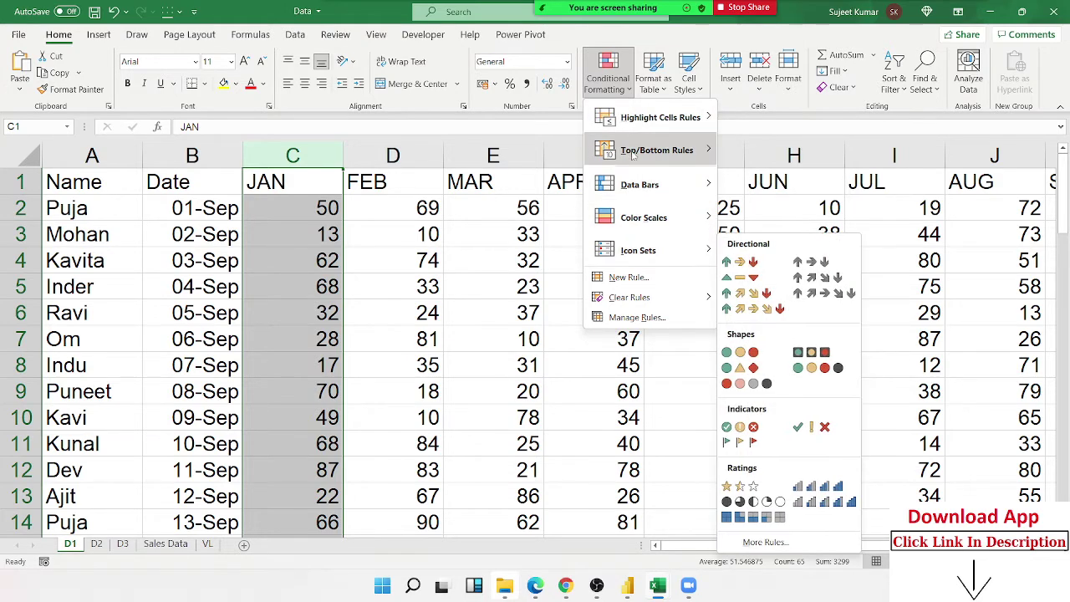
pyautogui.moveTo(637, 130)
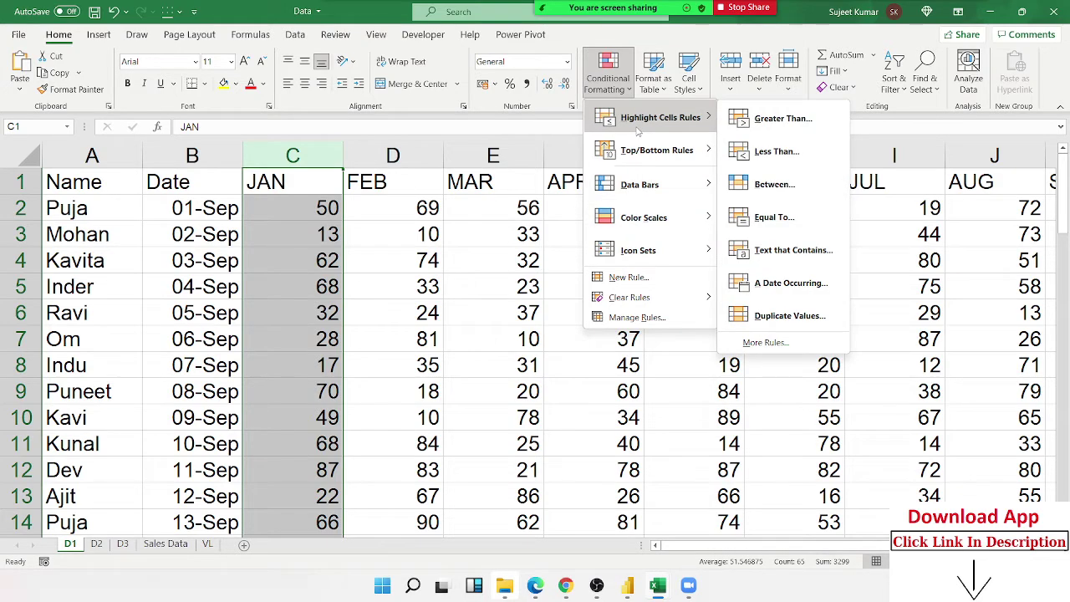
pyautogui.click(763, 122)
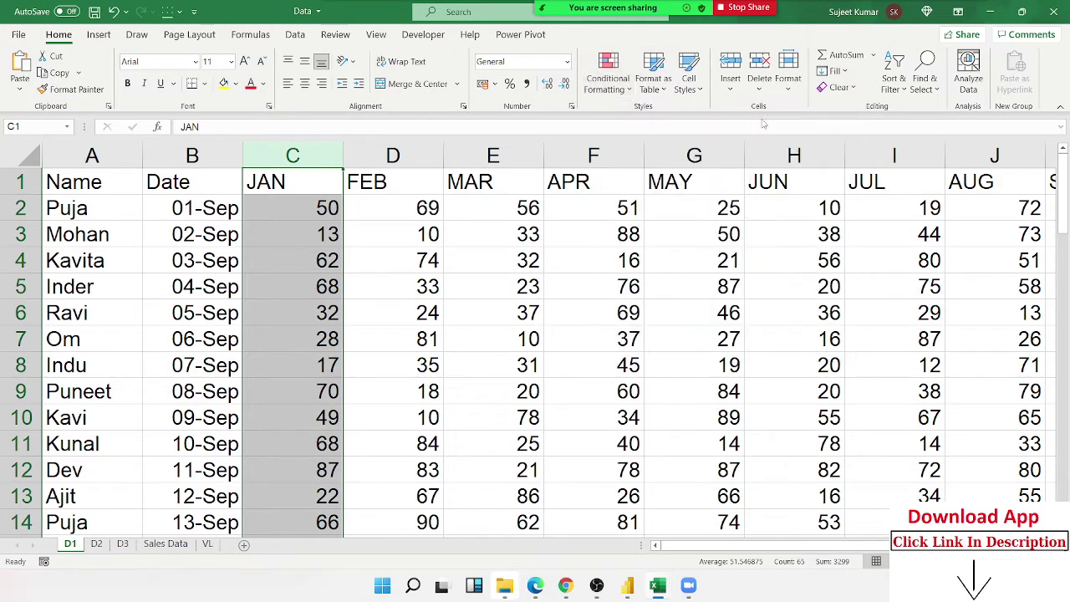
pyautogui.write('5')
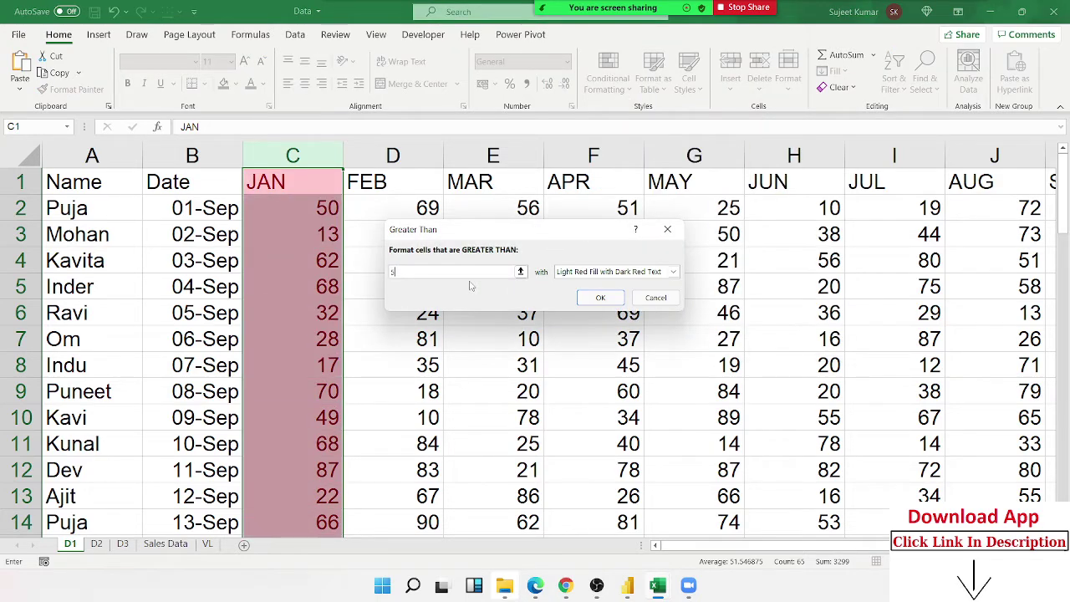
pyautogui.write('0')
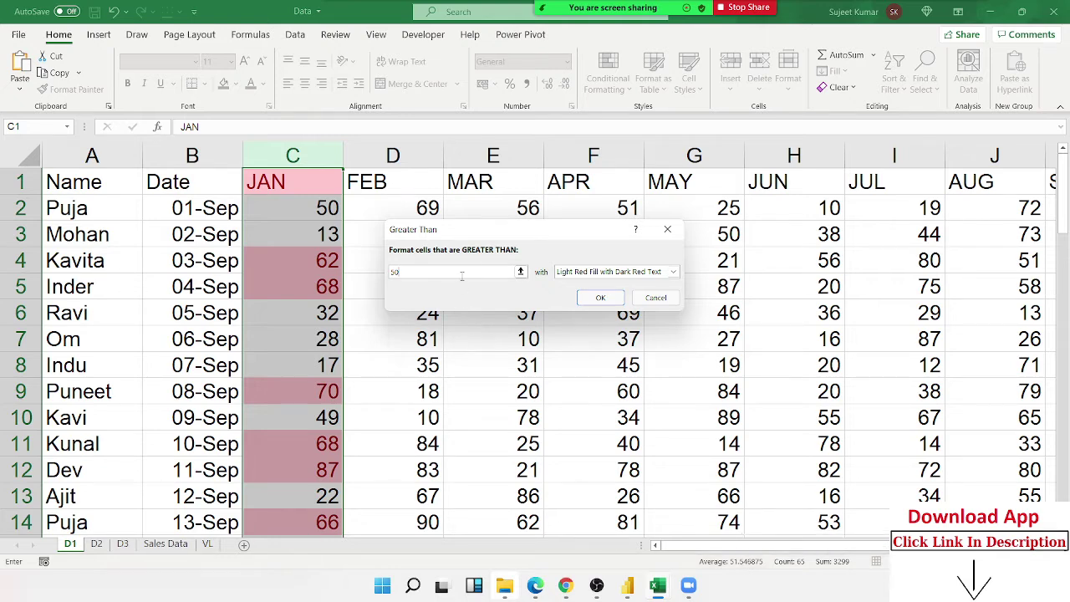
pyautogui.moveTo(462, 276); pyautogui.dragTo(361, 263)
pyautogui.write('6')
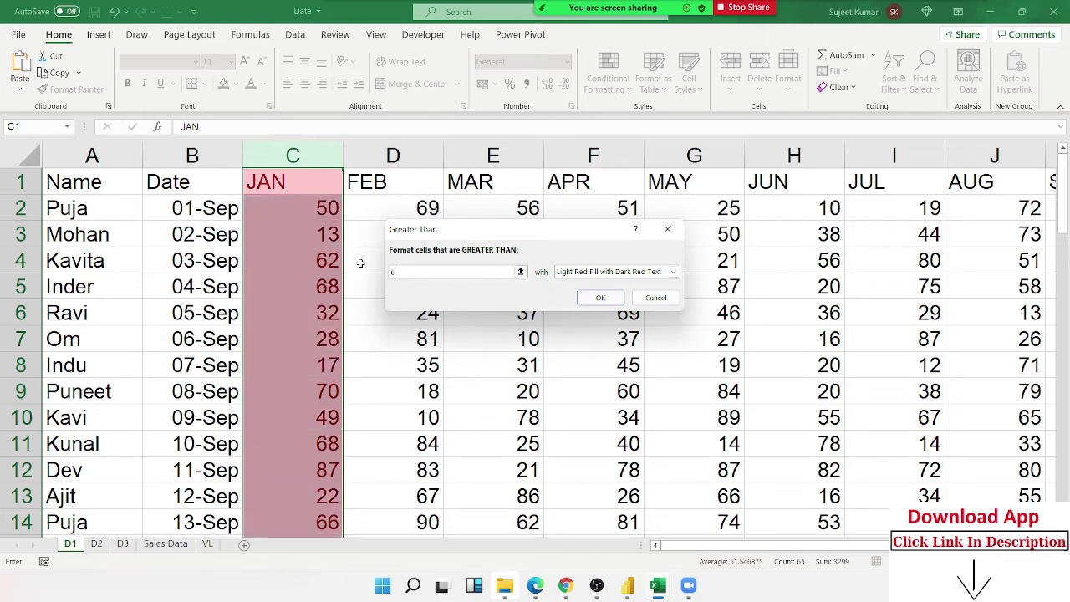
pyautogui.write('0')
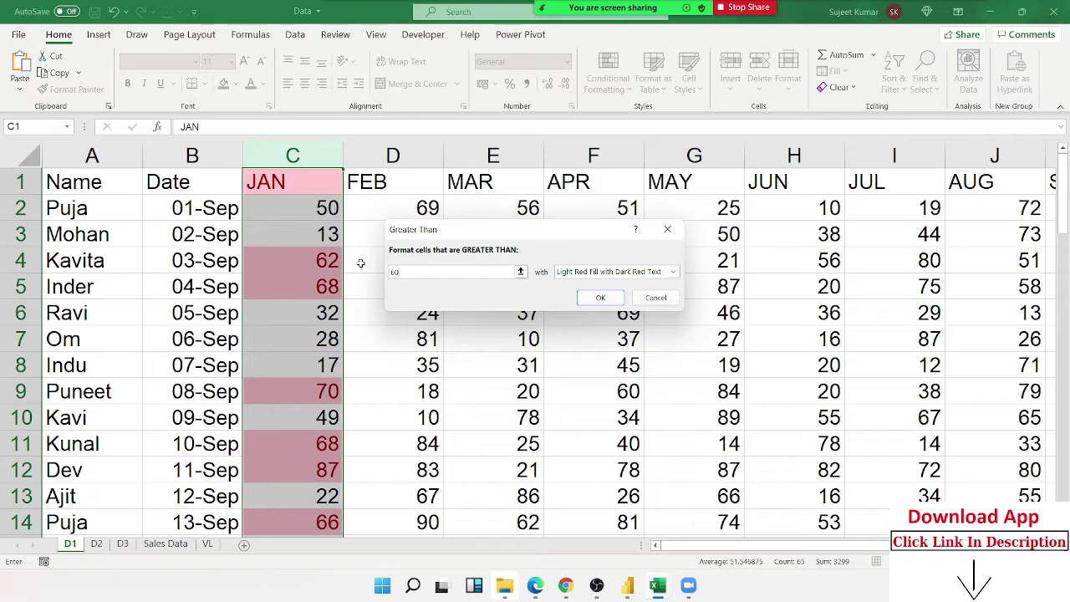
# Preview yellow, pick Green Fill with Dark Green Text, then choose Custom Format instead.
pyautogui.click(573, 272)
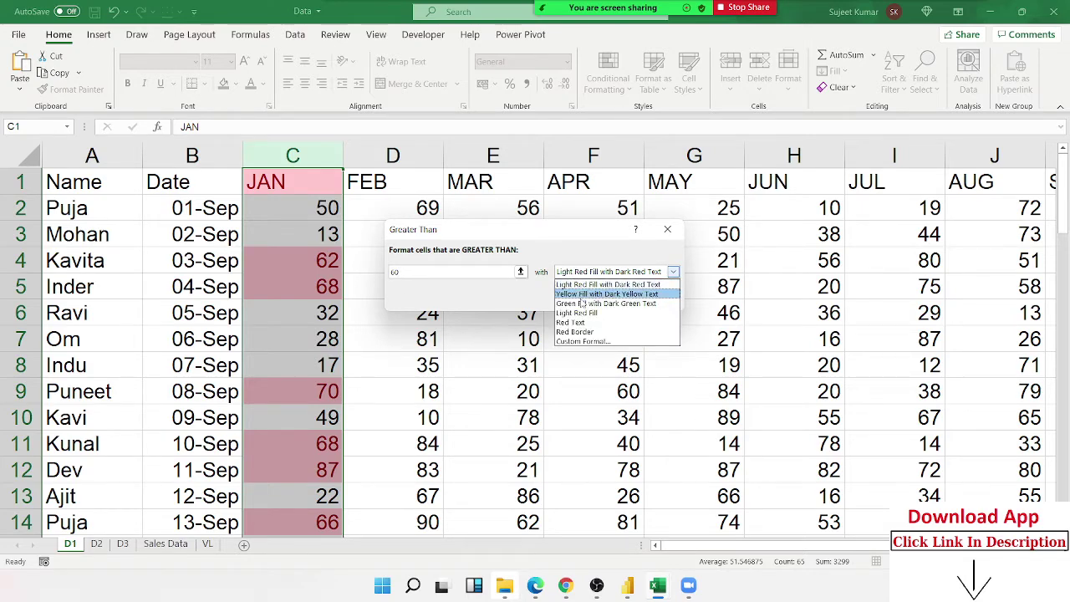
pyautogui.click(584, 294)
pyautogui.click(577, 273)
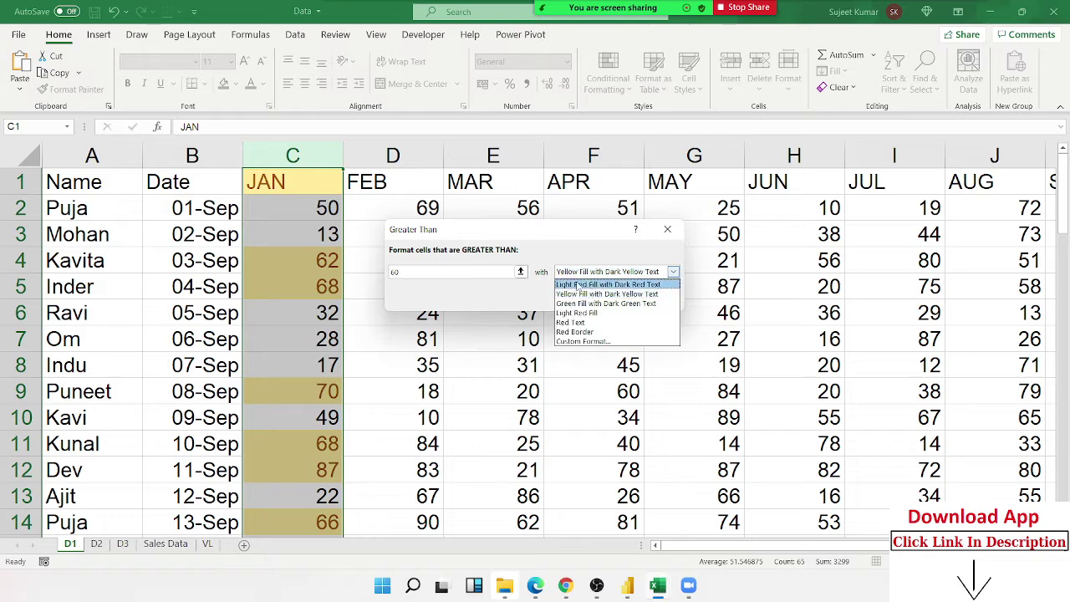
pyautogui.click(577, 299)
pyautogui.click(577, 273)
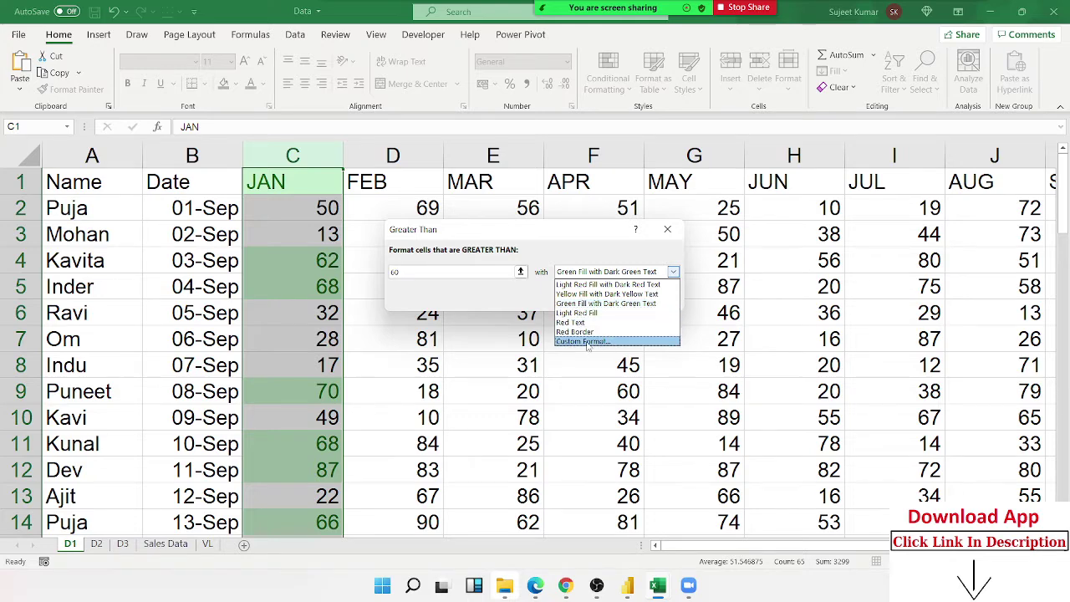
pyautogui.click(588, 342)
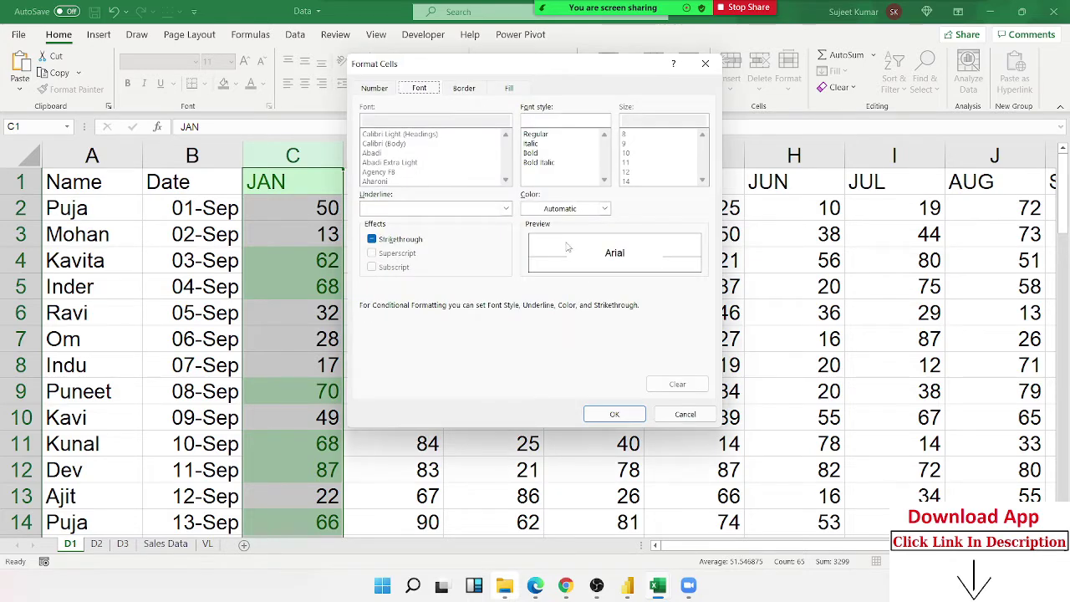
# Give the custom format a yellow fill, apply the greater-than-60 rule, then select E5.
pyautogui.click(520, 90)
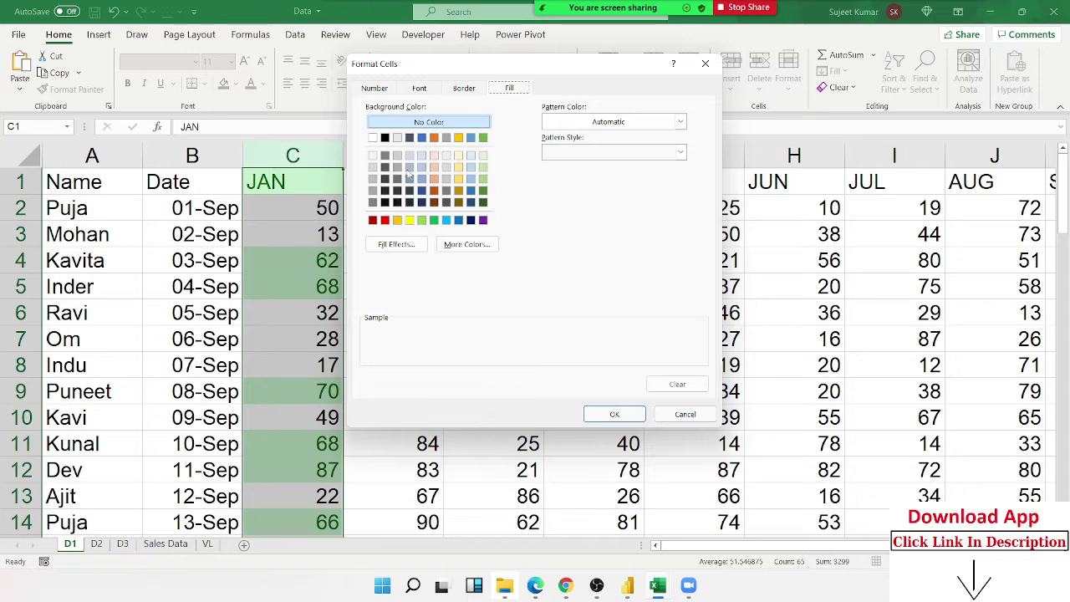
pyautogui.click(410, 220)
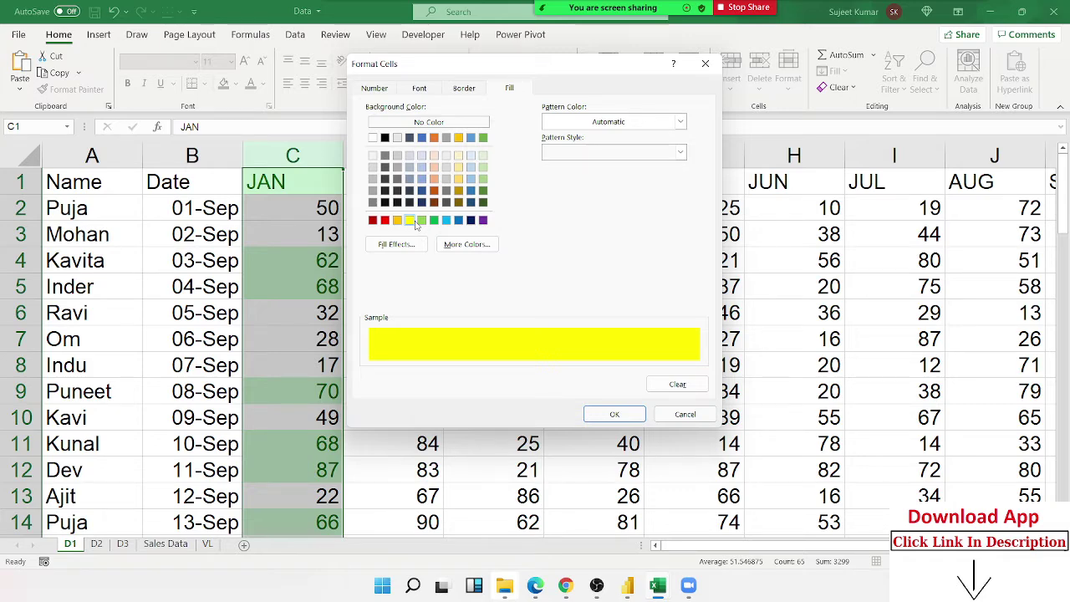
pyautogui.click(596, 415)
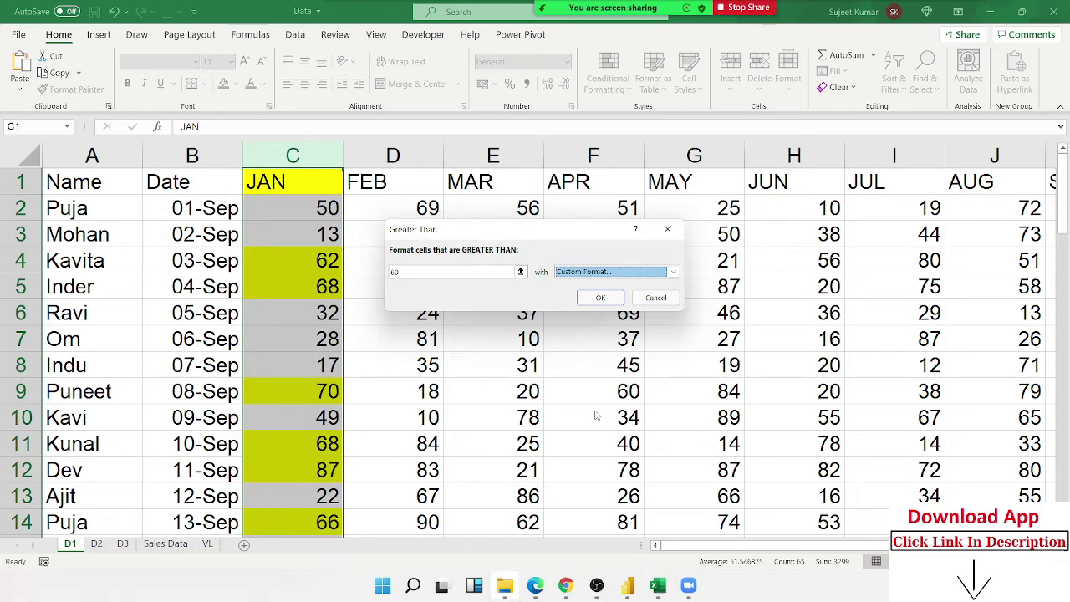
pyautogui.click(611, 300)
pyautogui.click(456, 293)
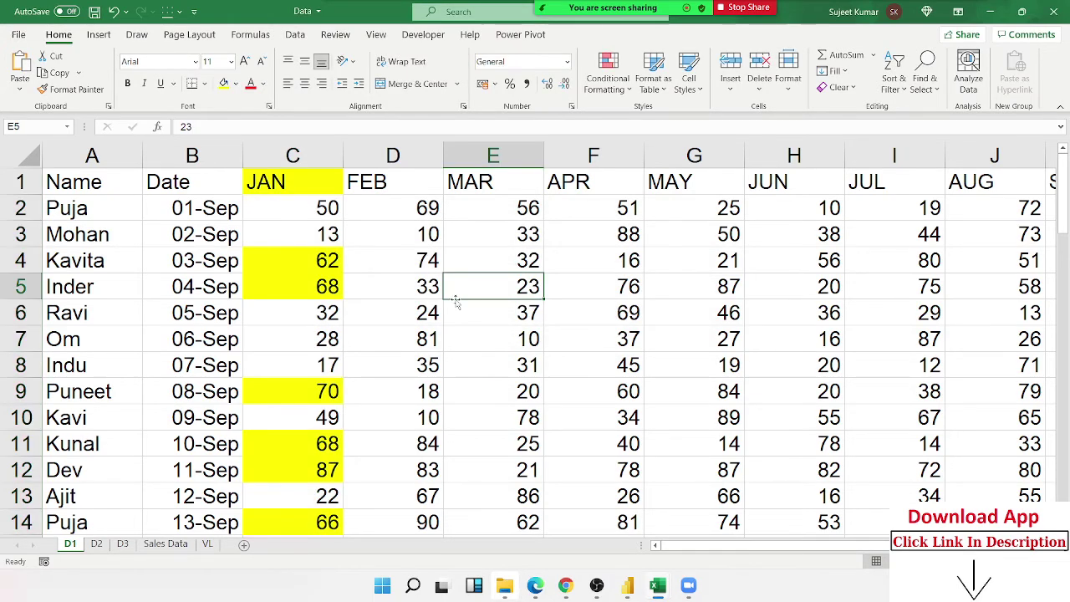
# Change C7 to 82 and C9 to 17 so the yellow highlight updates.
pyautogui.click(329, 347)
pyautogui.write('82')
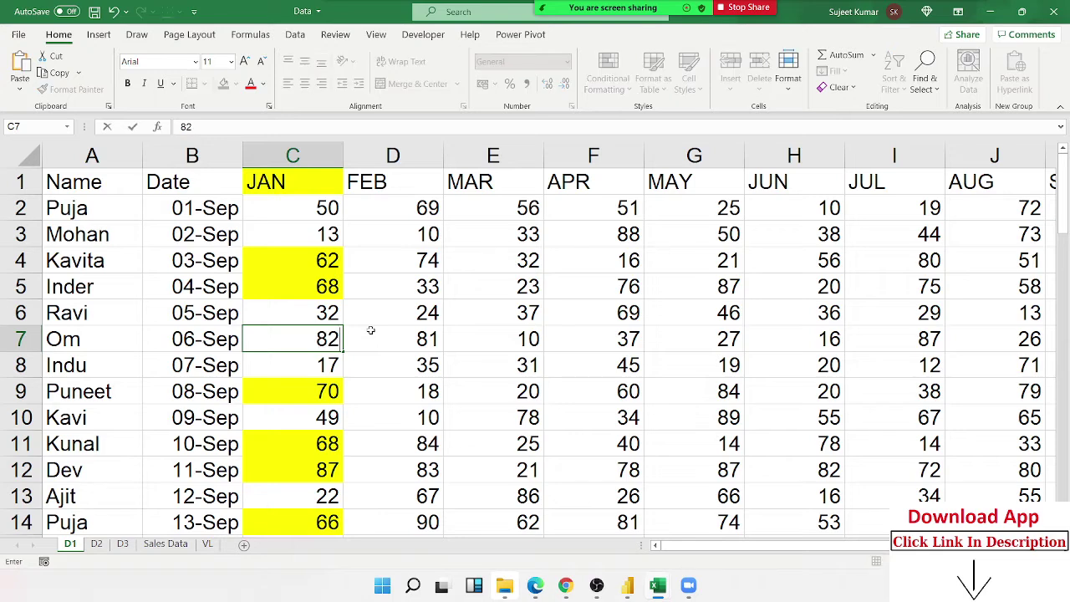
pyautogui.press('Return')
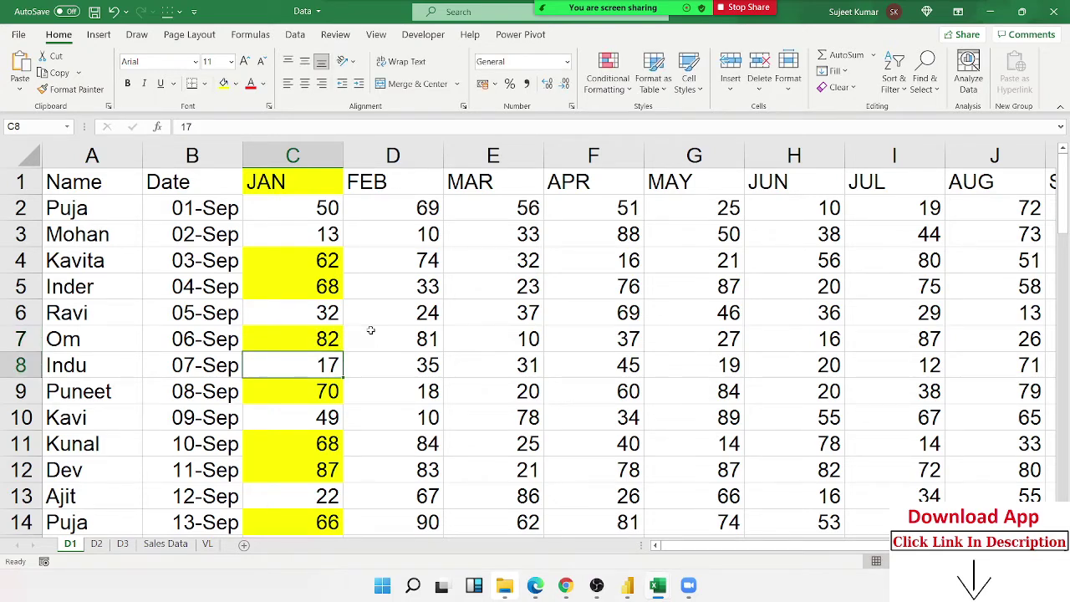
pyautogui.press('Return')
pyautogui.write('17')
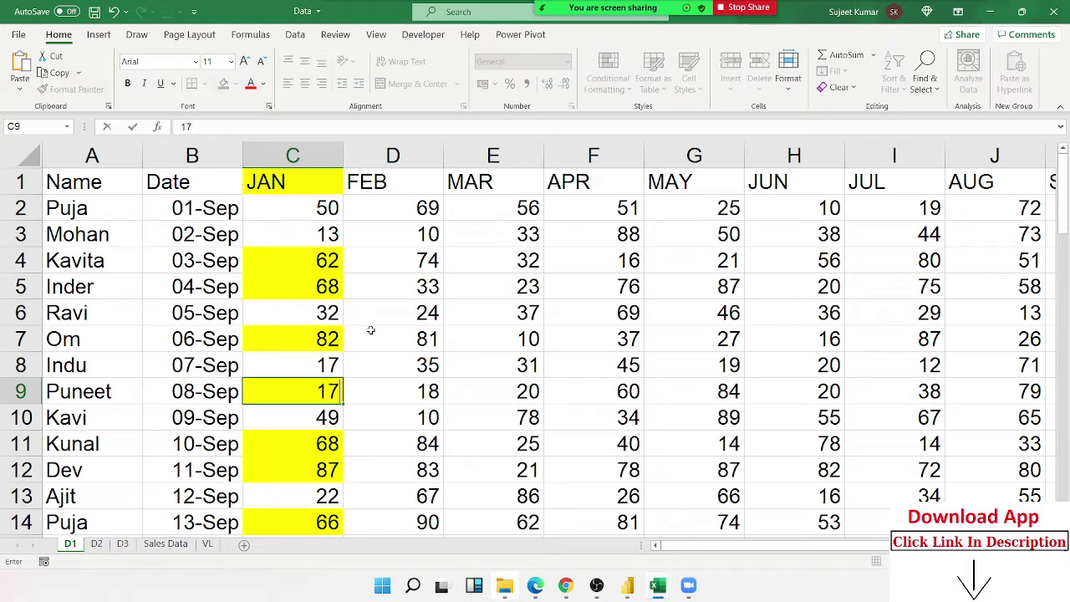
pyautogui.press('Return')
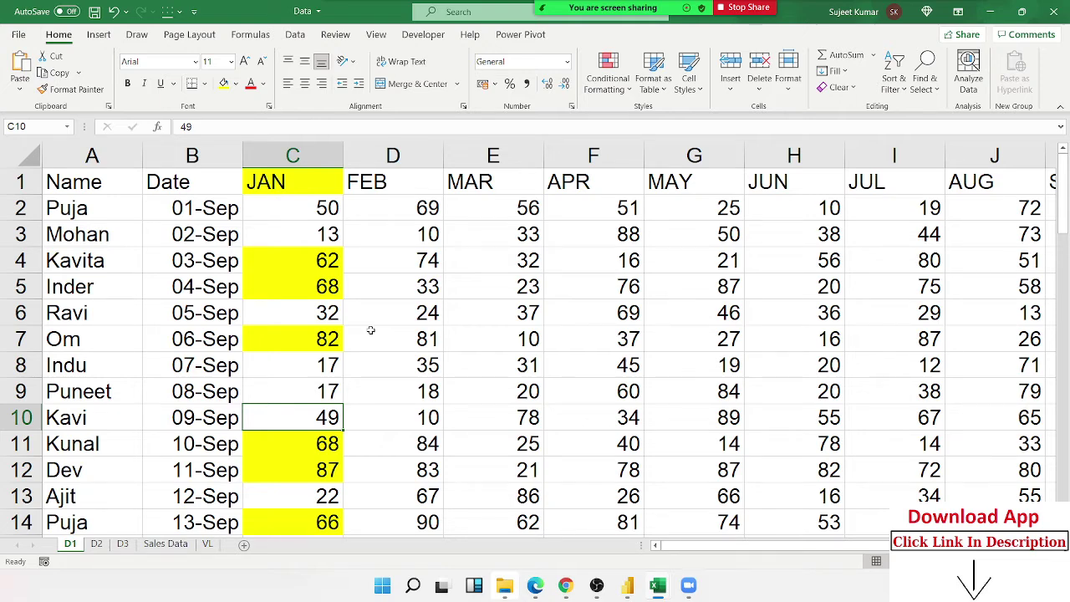
# Select the FEB column, preview and cancel a Between rule, then show Highlight Cells Rules again.
pyautogui.click(381, 155)
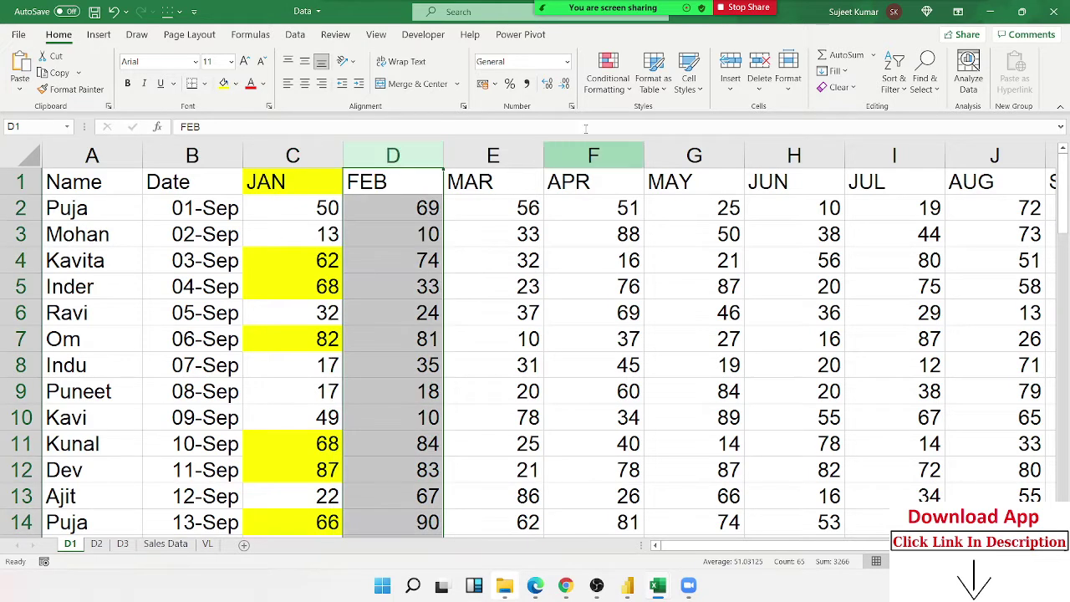
pyautogui.click(608, 71)
pyautogui.moveTo(661, 117)
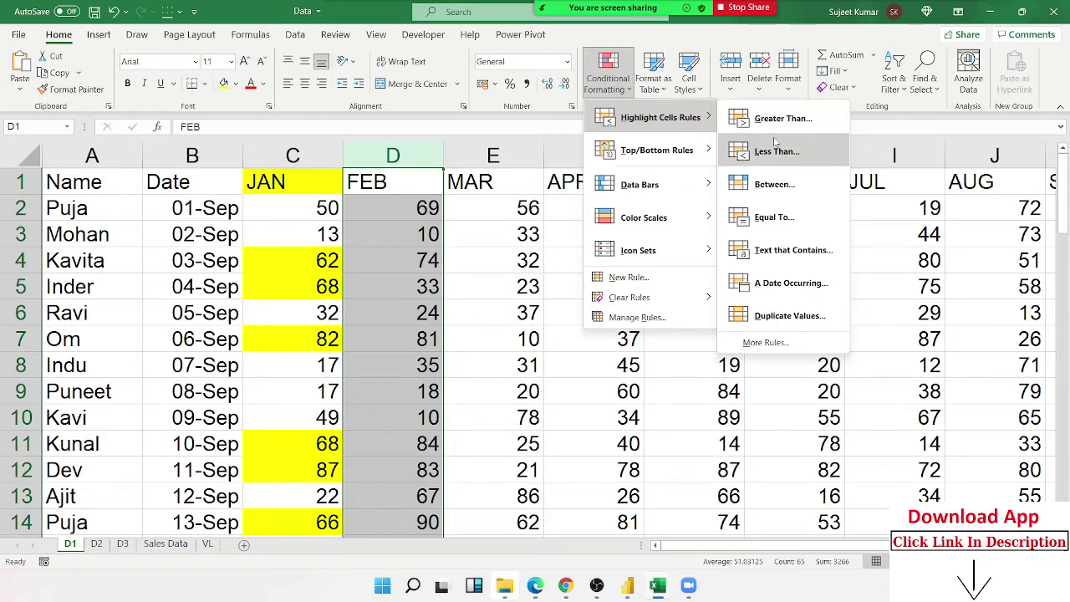
pyautogui.click(793, 188)
pyautogui.press('Escape')
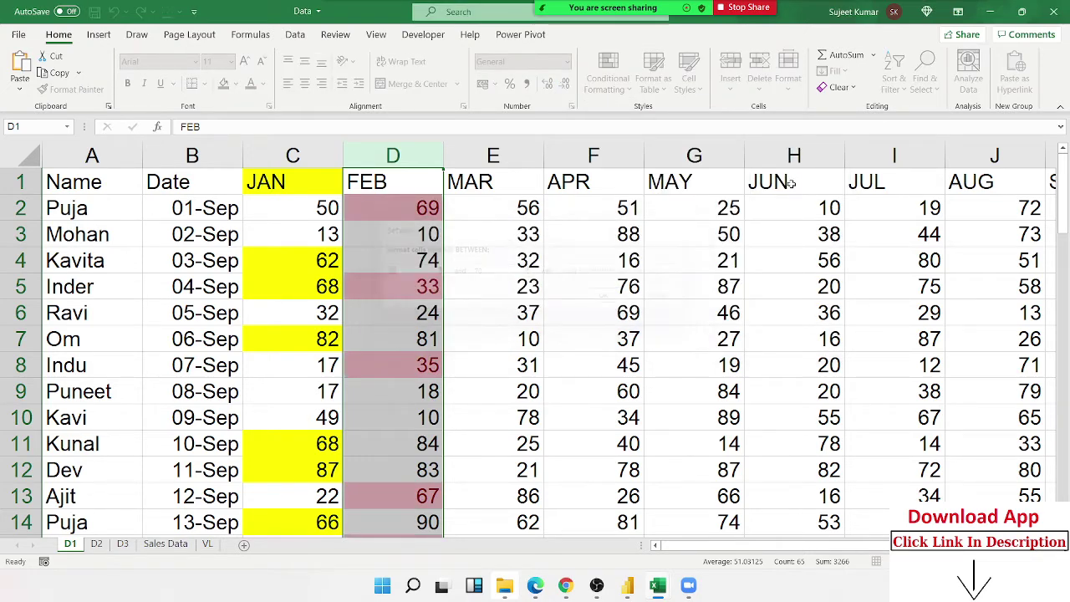
pyautogui.click(608, 84)
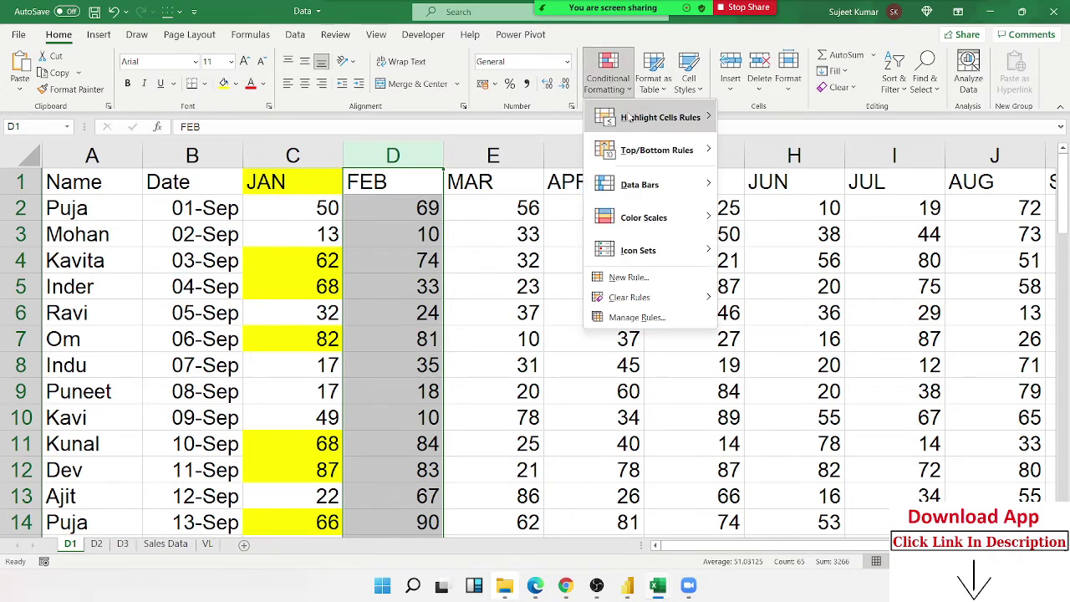
# On the Date column, try a Greater Than rule with date values like 5-Sep, then cancel.
pyautogui.moveTo(656, 118)
pyautogui.click(192, 155)
pyautogui.click(192, 155)
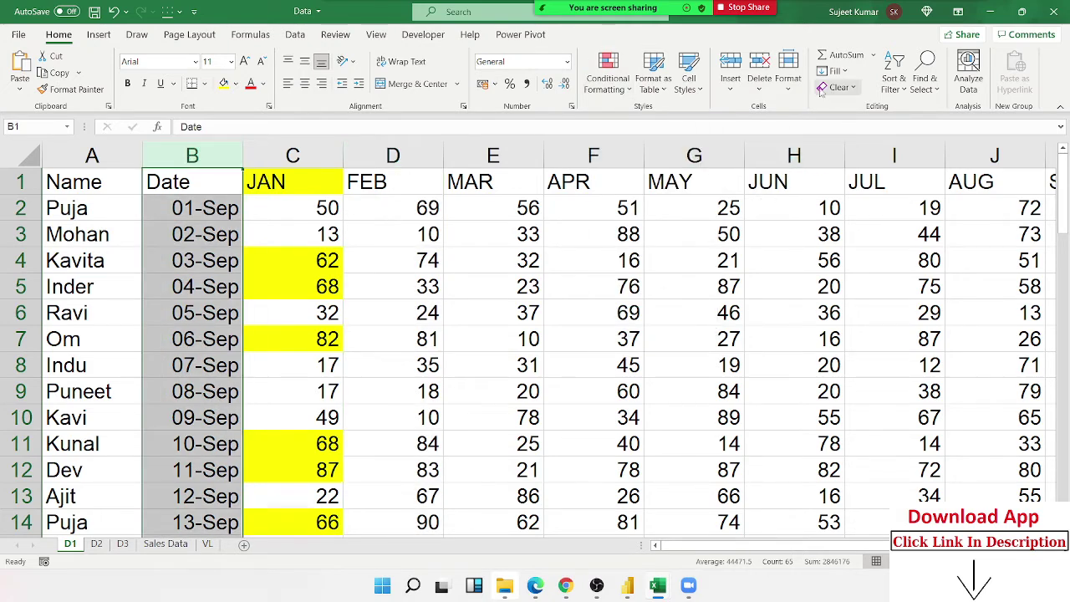
pyautogui.click(608, 74)
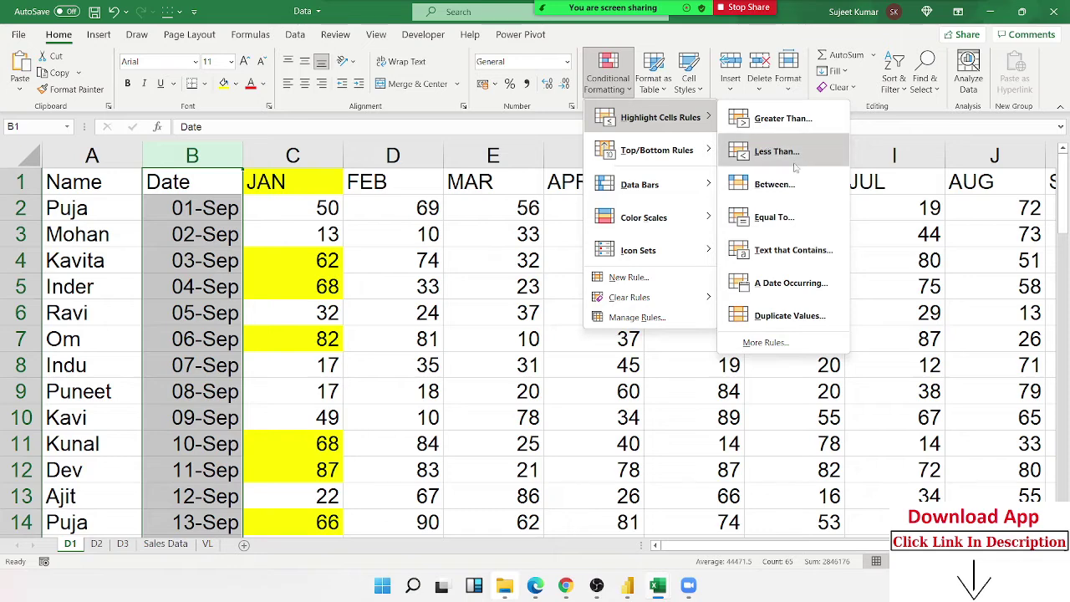
pyautogui.click(800, 132)
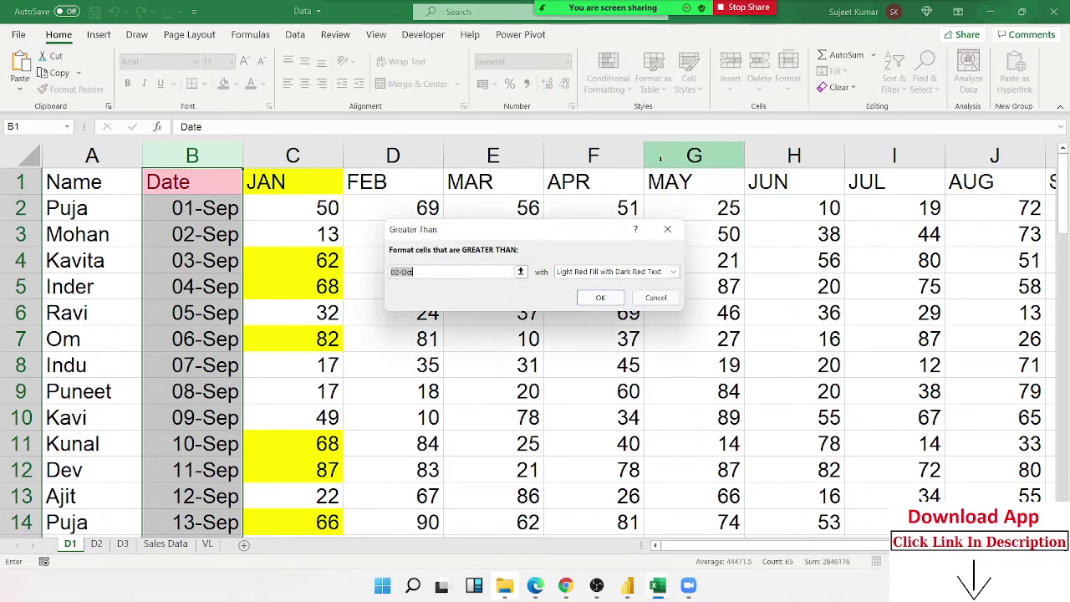
pyautogui.write('5')
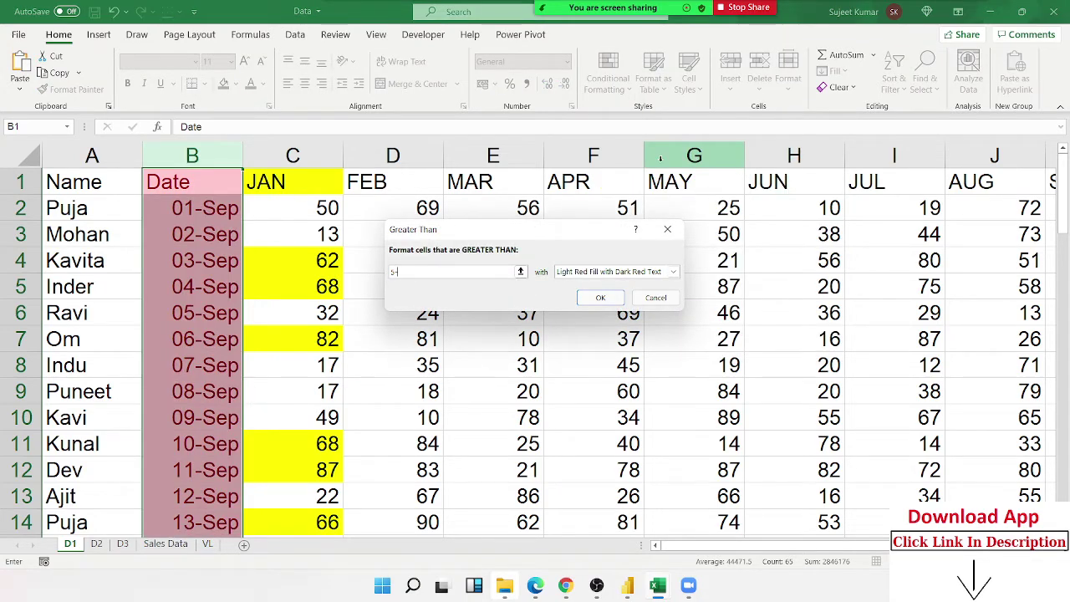
pyautogui.write('-sep')
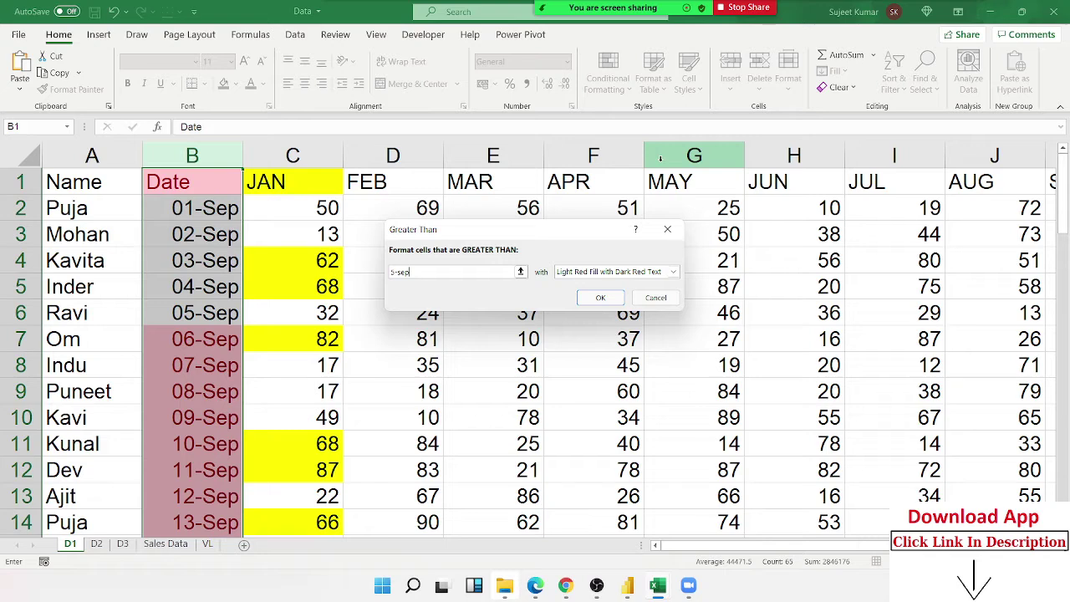
pyautogui.write('-21')
pyautogui.press('BackSpace')
pyautogui.press('BackSpace')
pyautogui.press('BackSpace')
pyautogui.press('BackSpace')
pyautogui.press('BackSpace')
pyautogui.press('BackSpace')
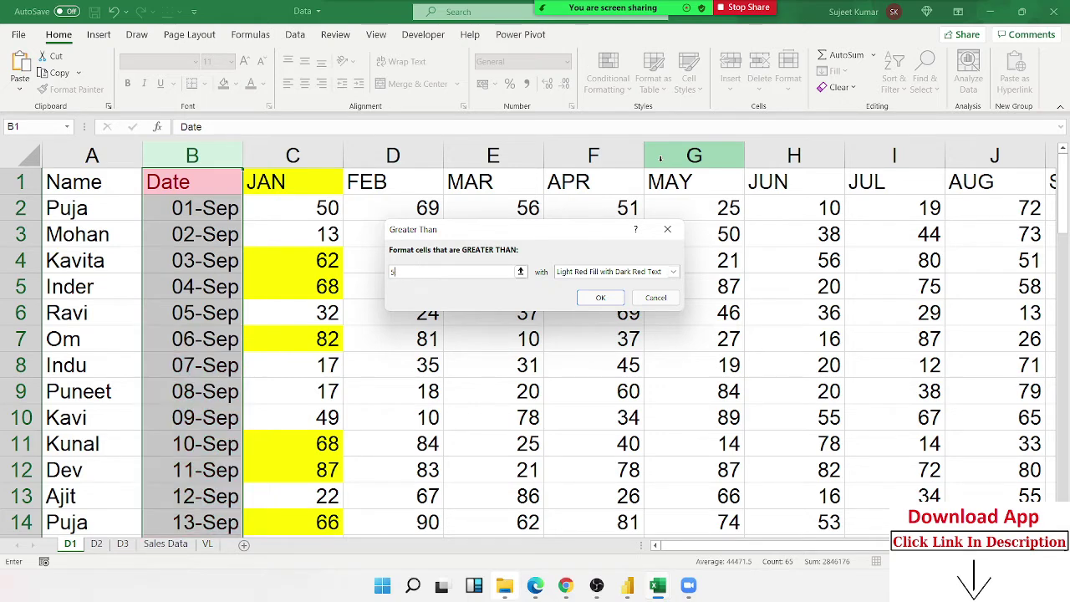
pyautogui.press('BackSpace')
pyautogui.write('1-s')
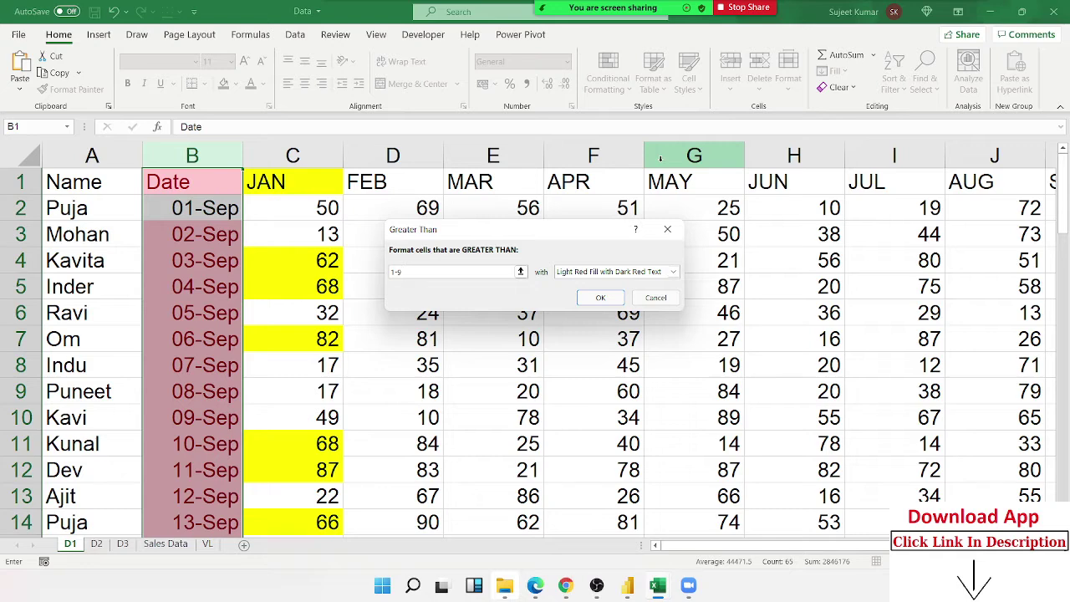
pyautogui.press('BackSpace')
pyautogui.press('BackSpace')
pyautogui.press('BackSpace')
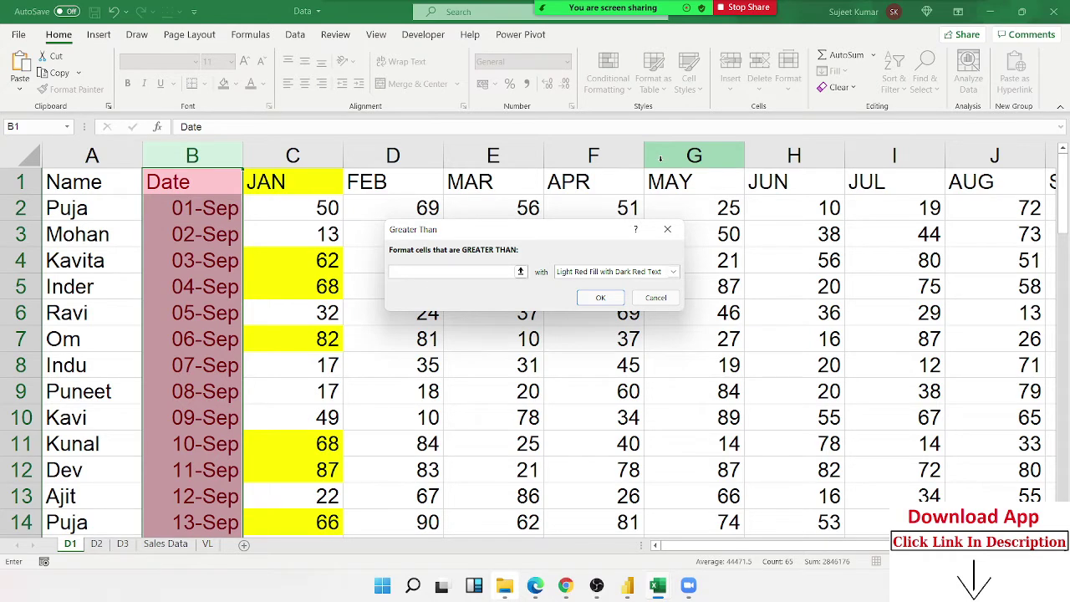
pyautogui.write('5-9')
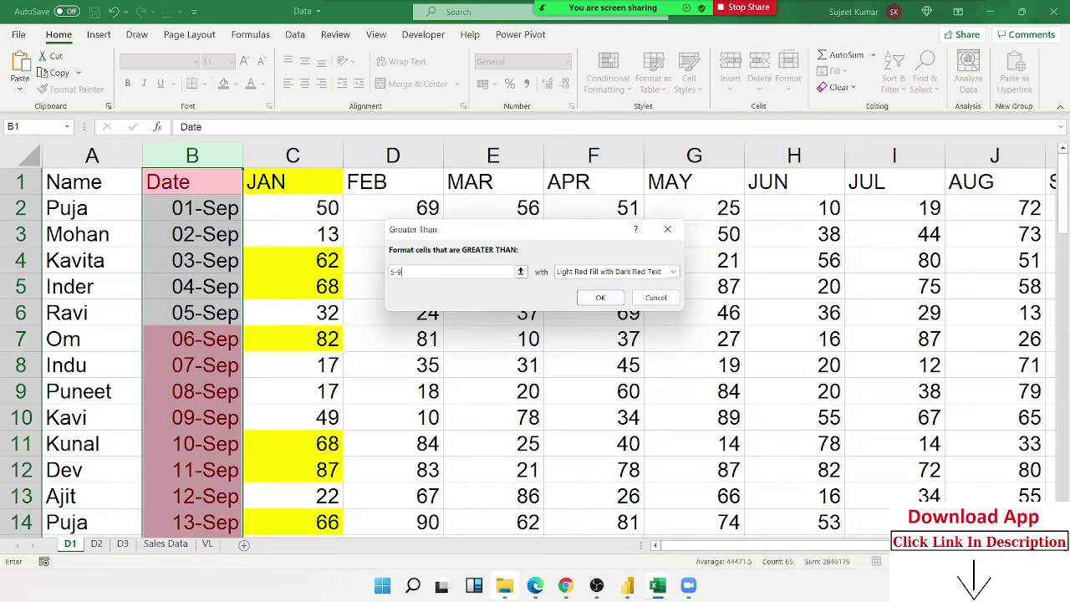
pyautogui.press('Escape')
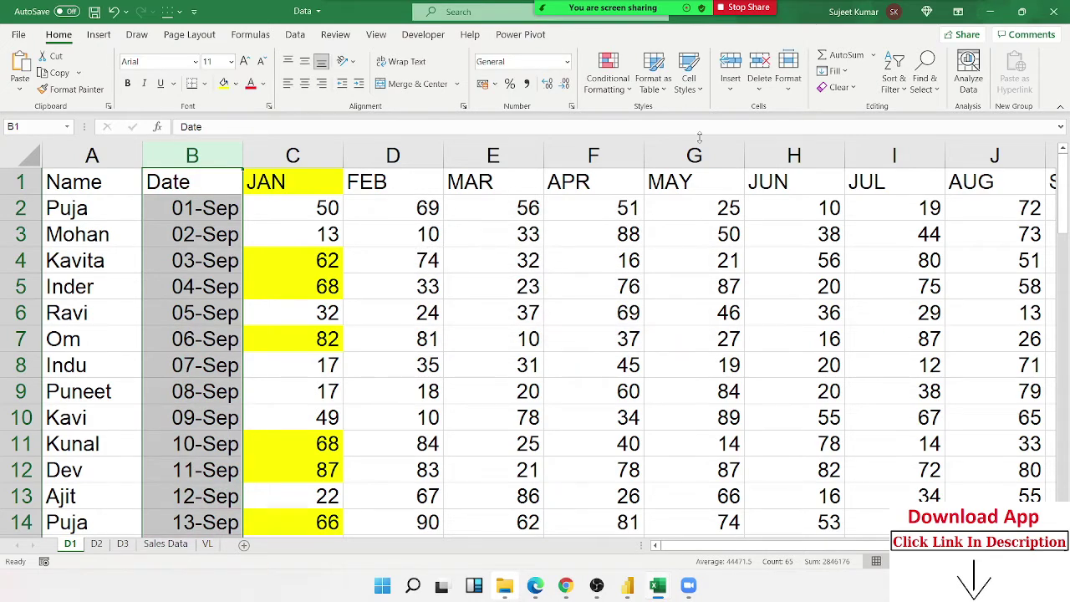
# Browse the highlight rule menu, close it, and select the Name column.
pyautogui.click(608, 71)
pyautogui.moveTo(661, 117)
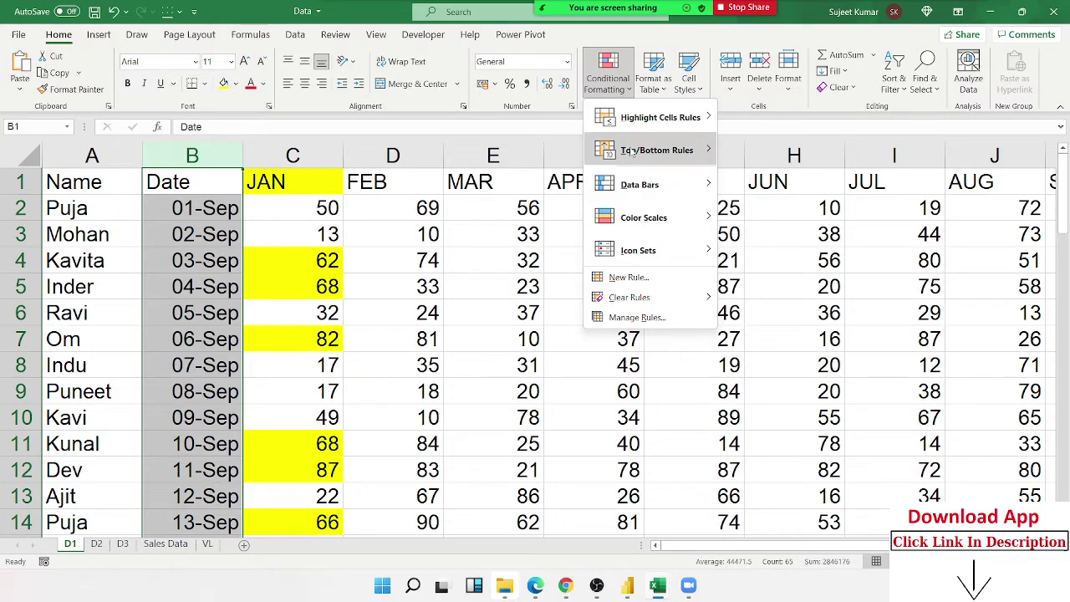
pyautogui.moveTo(636, 150)
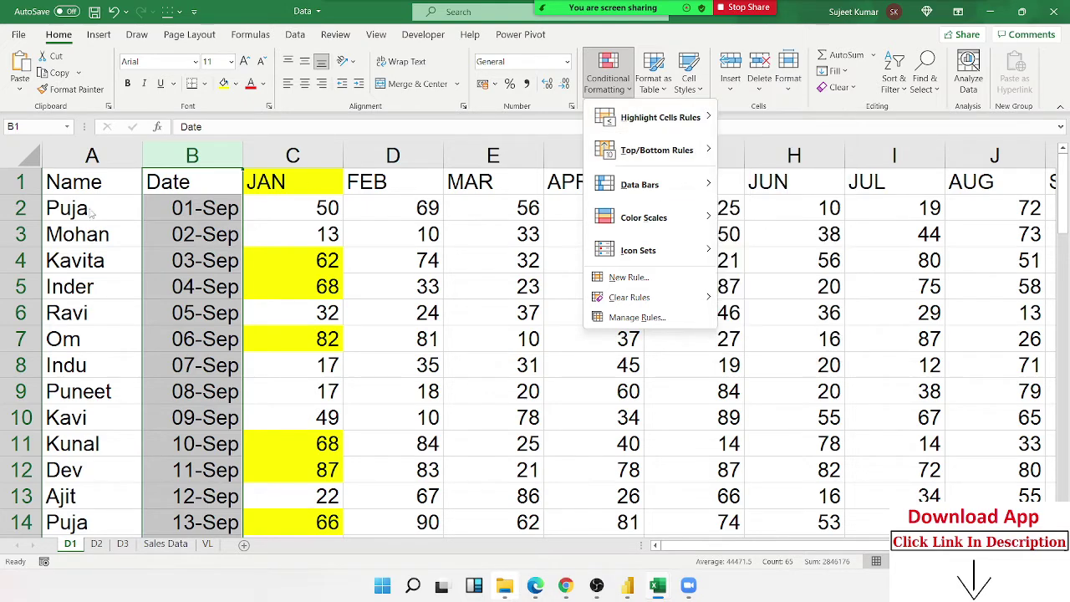
pyautogui.press('Escape')
pyautogui.click(91, 155)
pyautogui.click(608, 74)
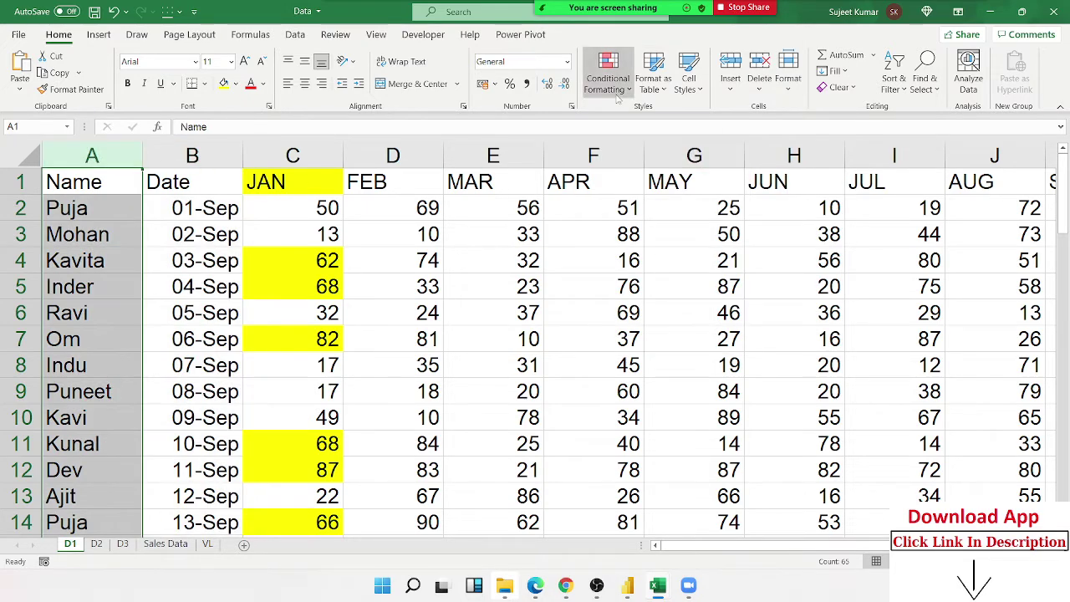
pyautogui.moveTo(618, 116)
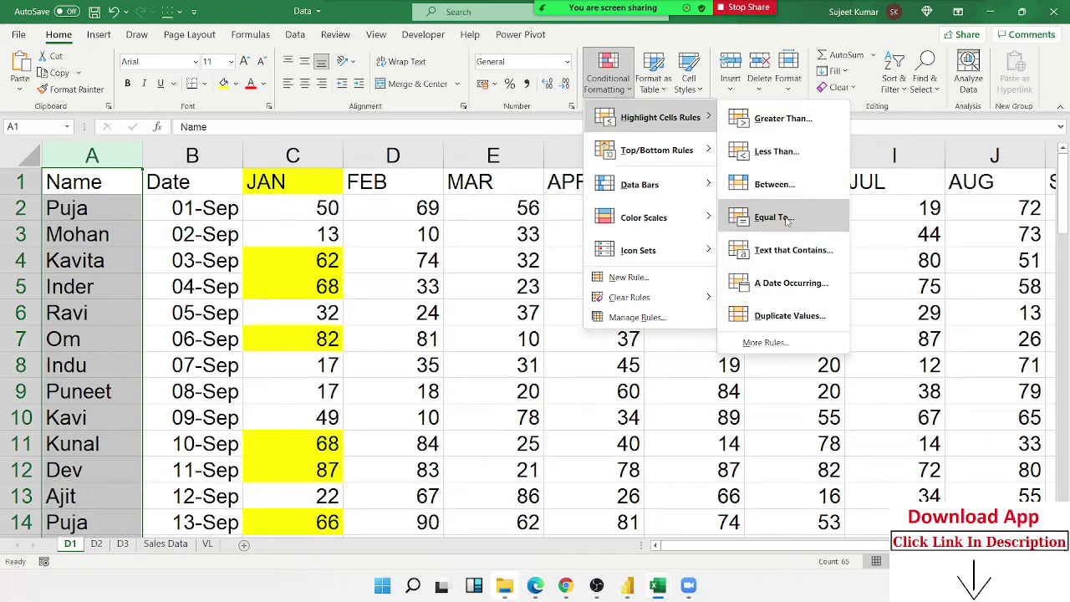
pyautogui.click(786, 219)
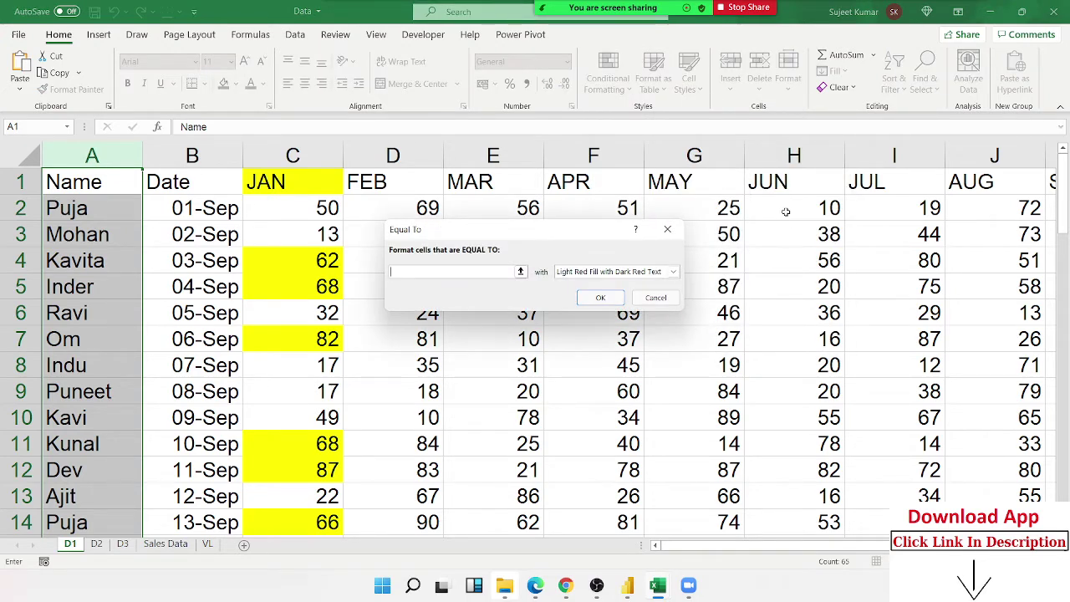
pyautogui.write('Puja')
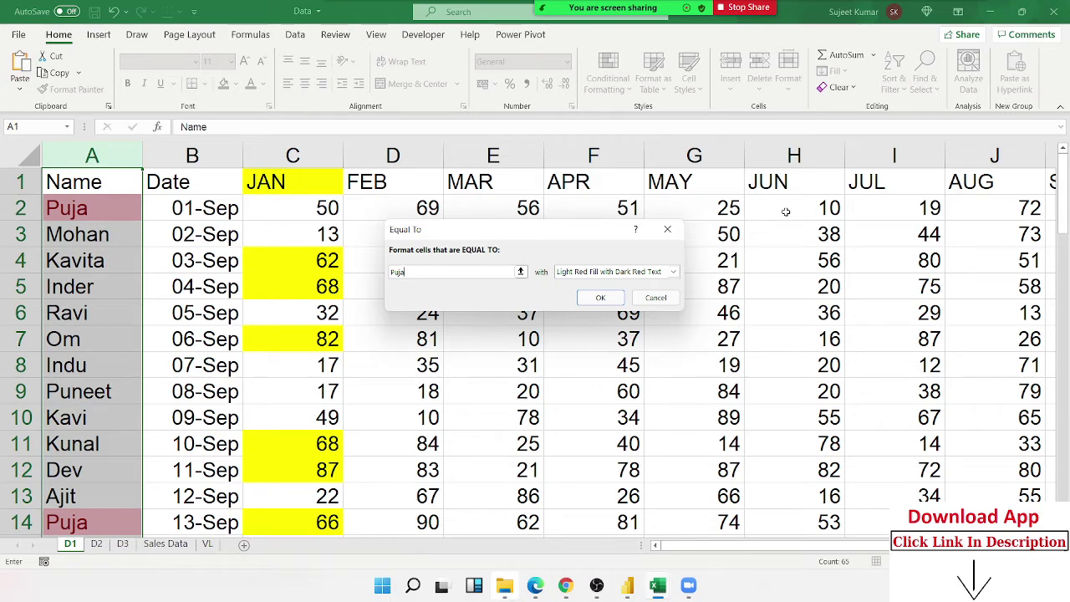
pyautogui.press('Escape')
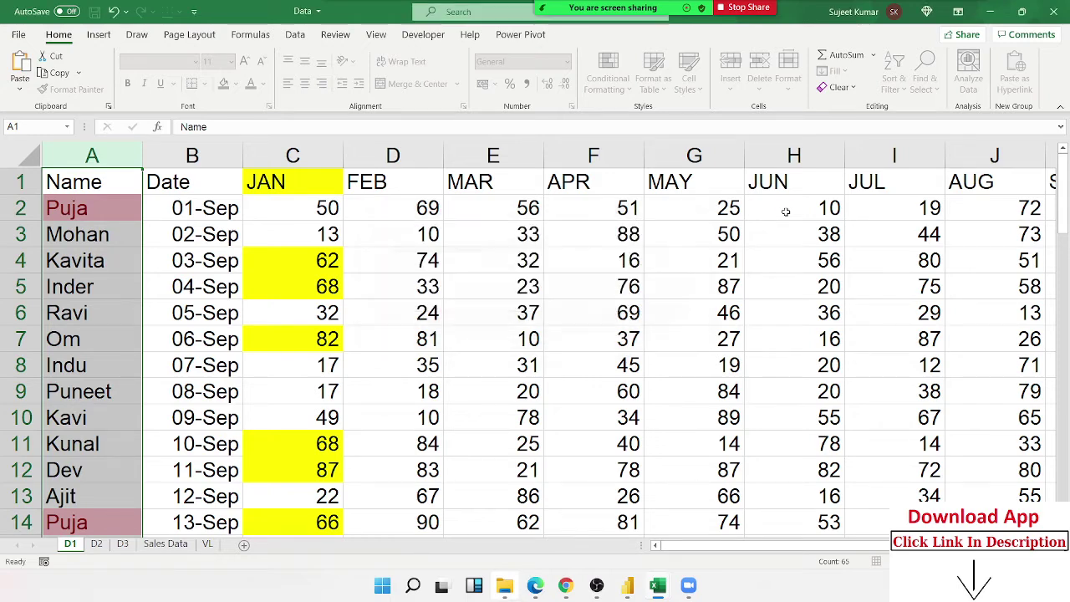
pyautogui.click(373, 158)
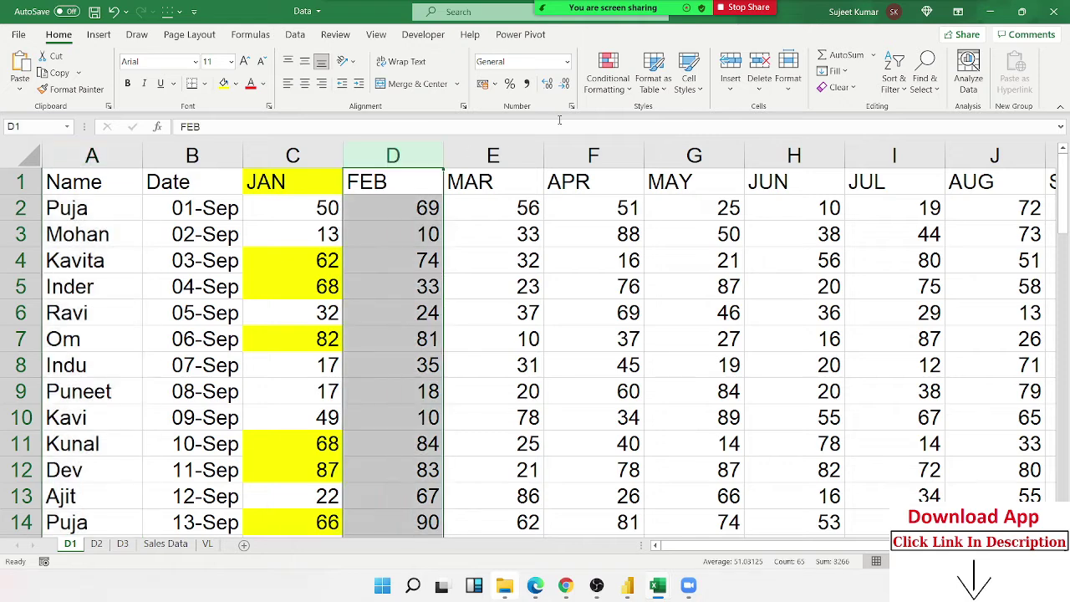
pyautogui.click(595, 92)
pyautogui.moveTo(607, 121)
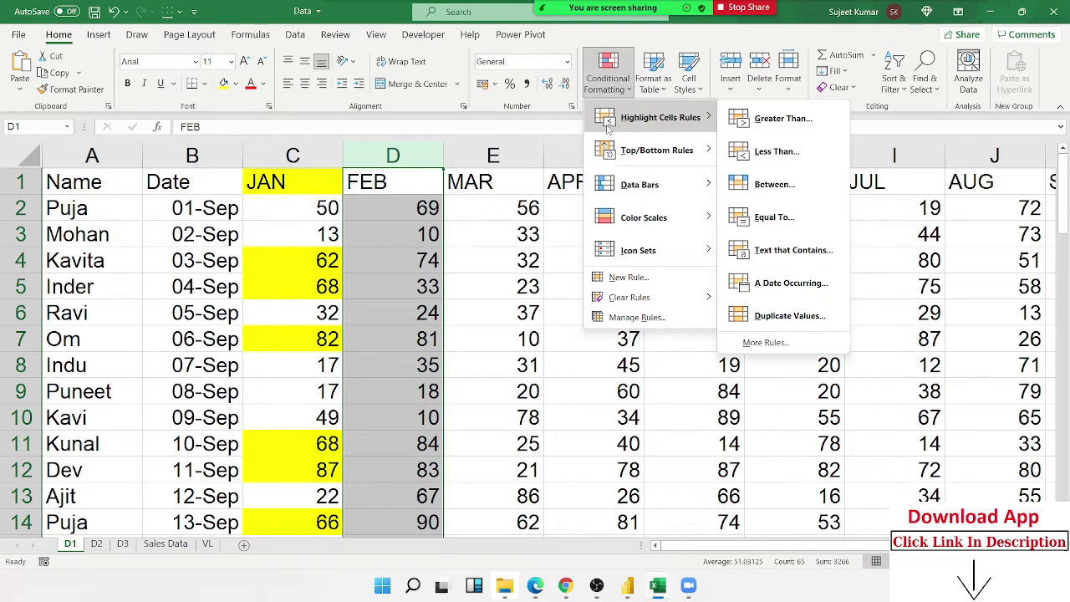
pyautogui.click(775, 220)
pyautogui.write('3')
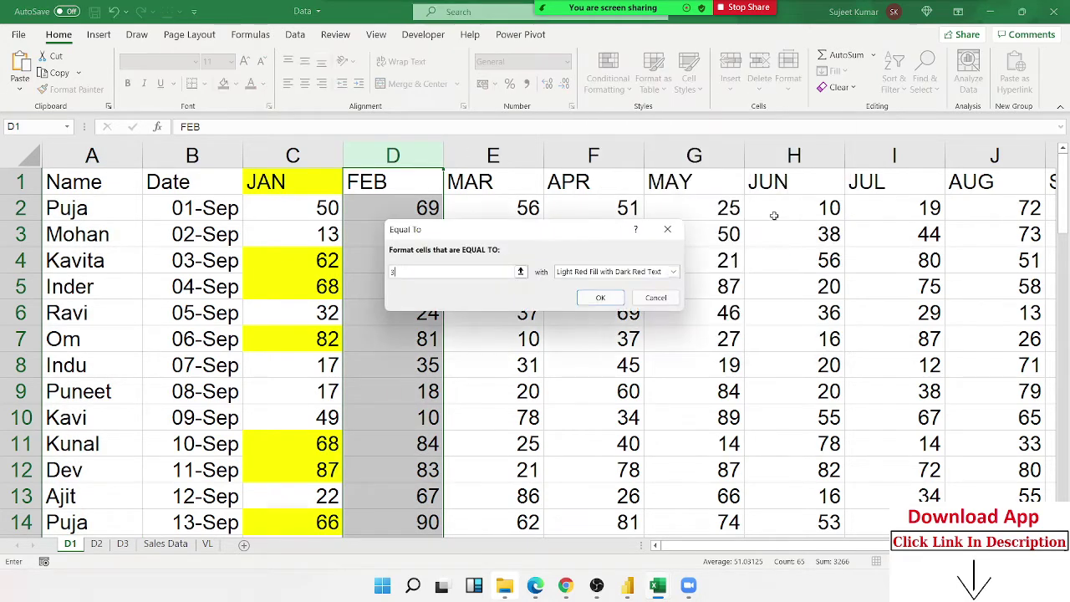
pyautogui.write('3')
pyautogui.click(655, 298)
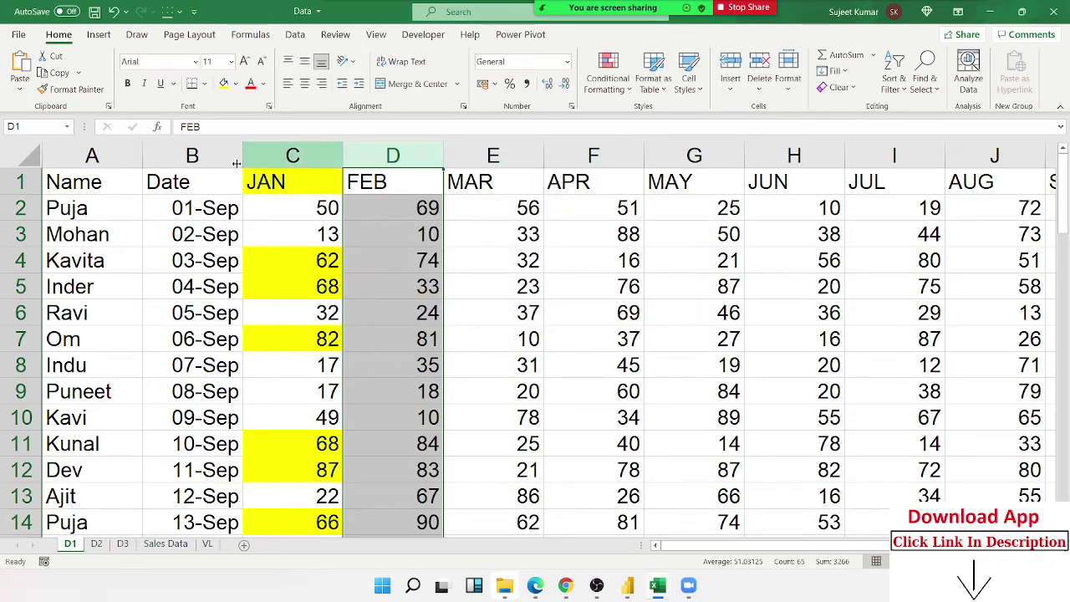
pyautogui.click(192, 156)
pyautogui.click(608, 71)
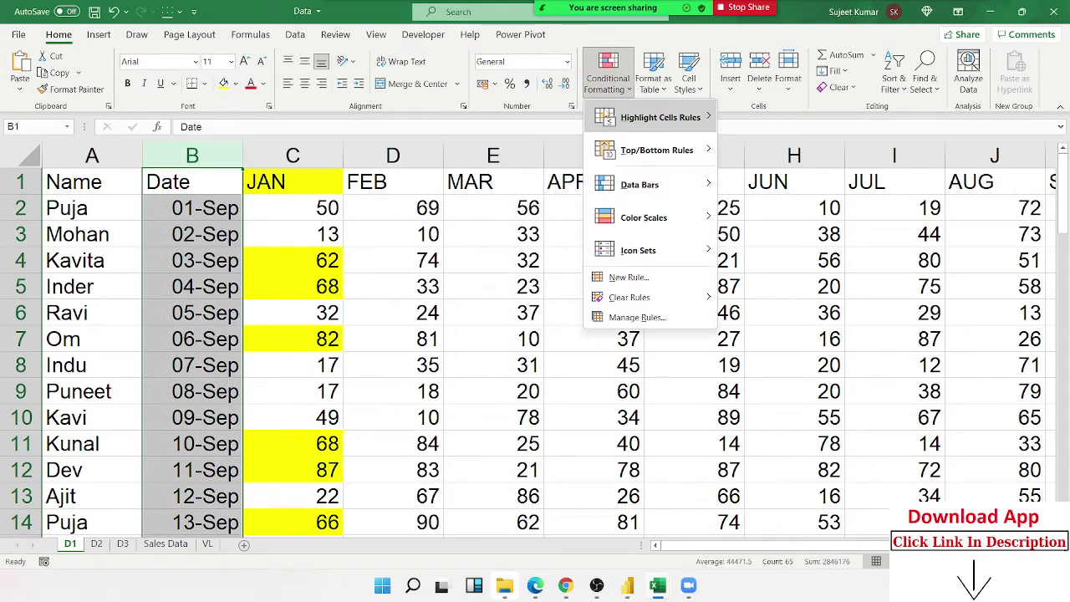
pyautogui.moveTo(609, 119)
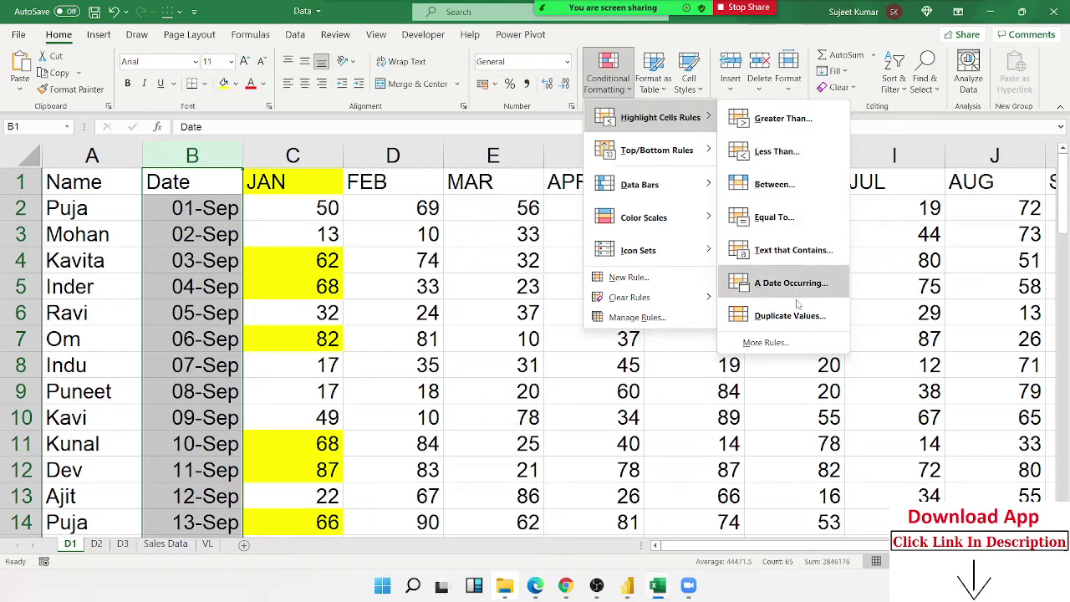
pyautogui.click(777, 218)
pyautogui.write('7-')
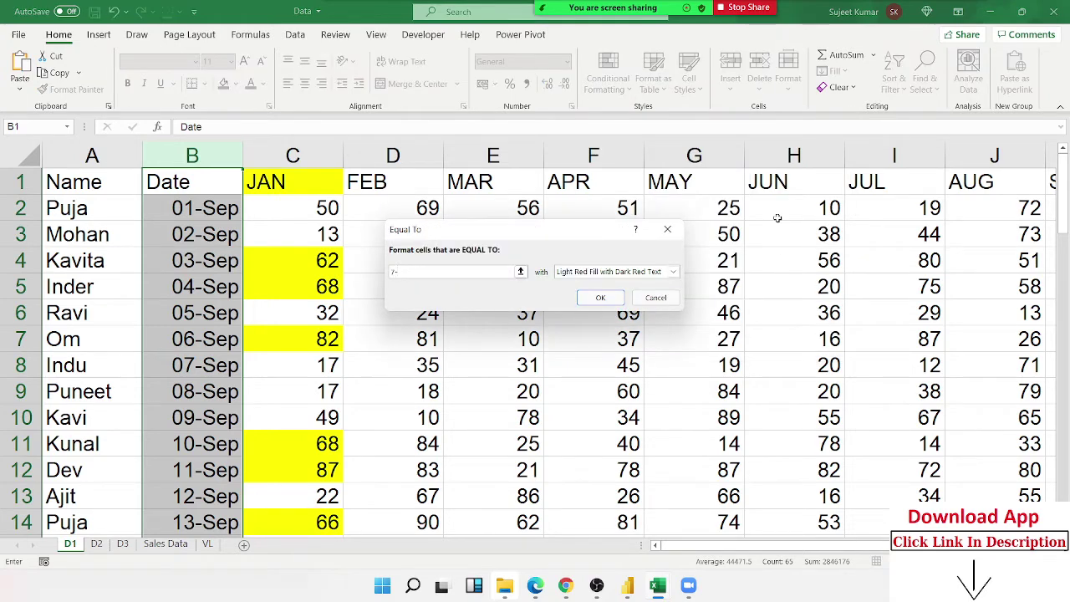
pyautogui.write('S')
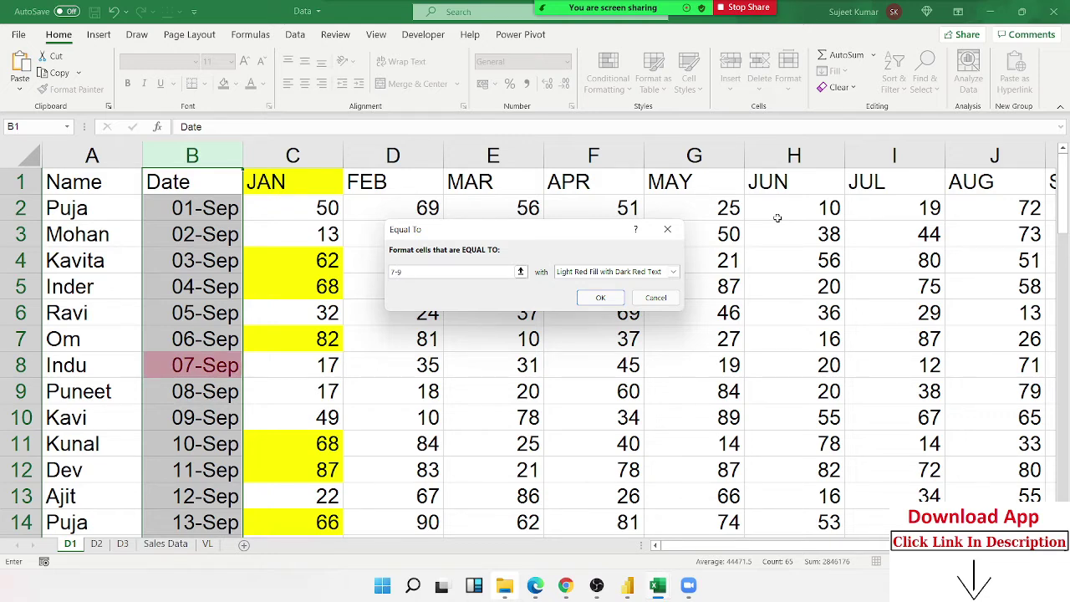
pyautogui.press('Escape')
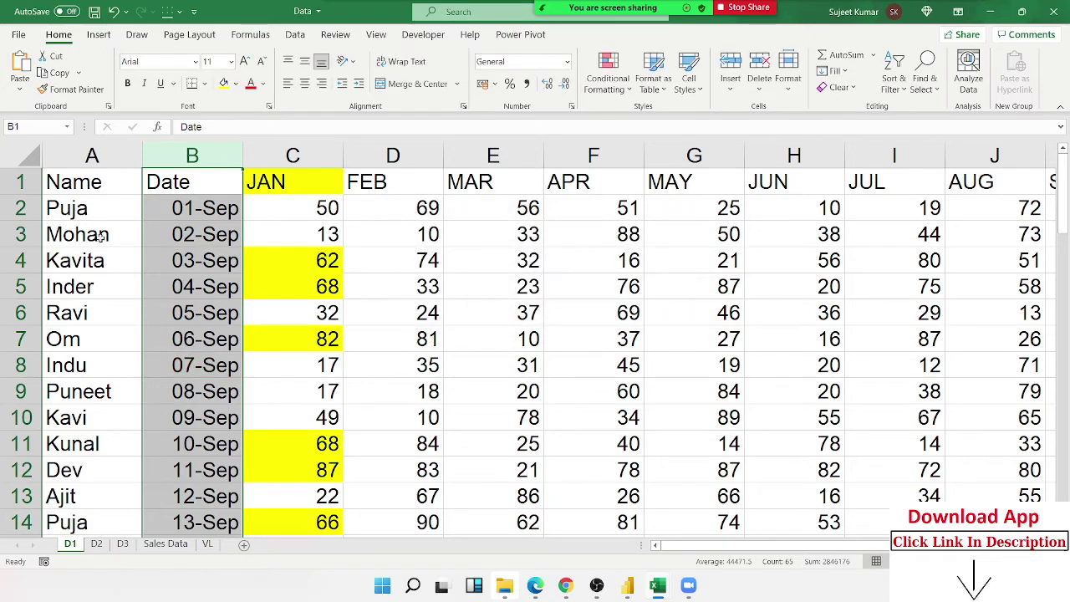
pyautogui.click(96, 392)
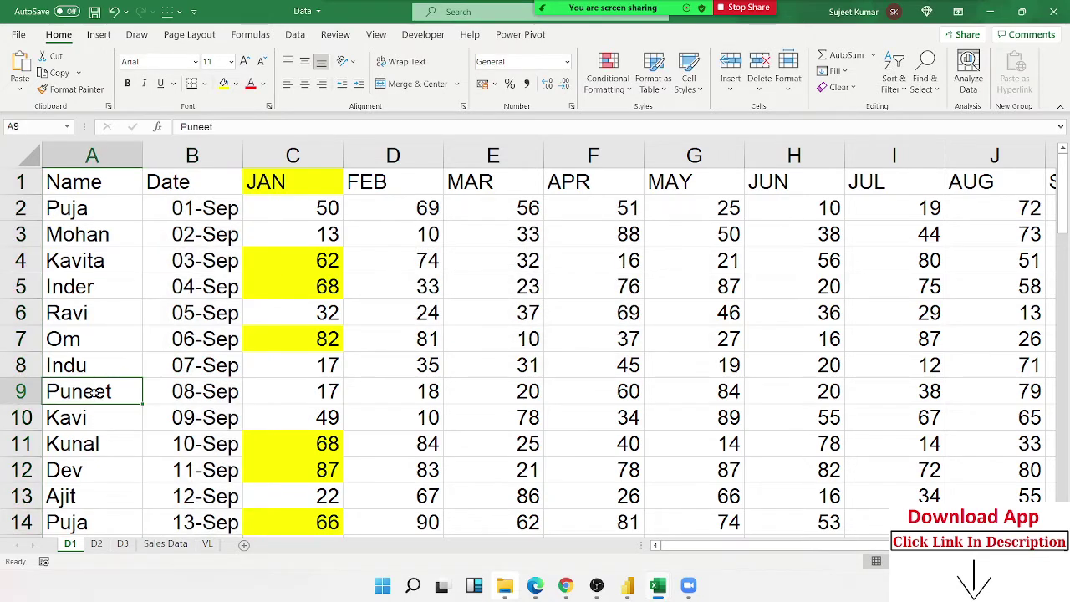
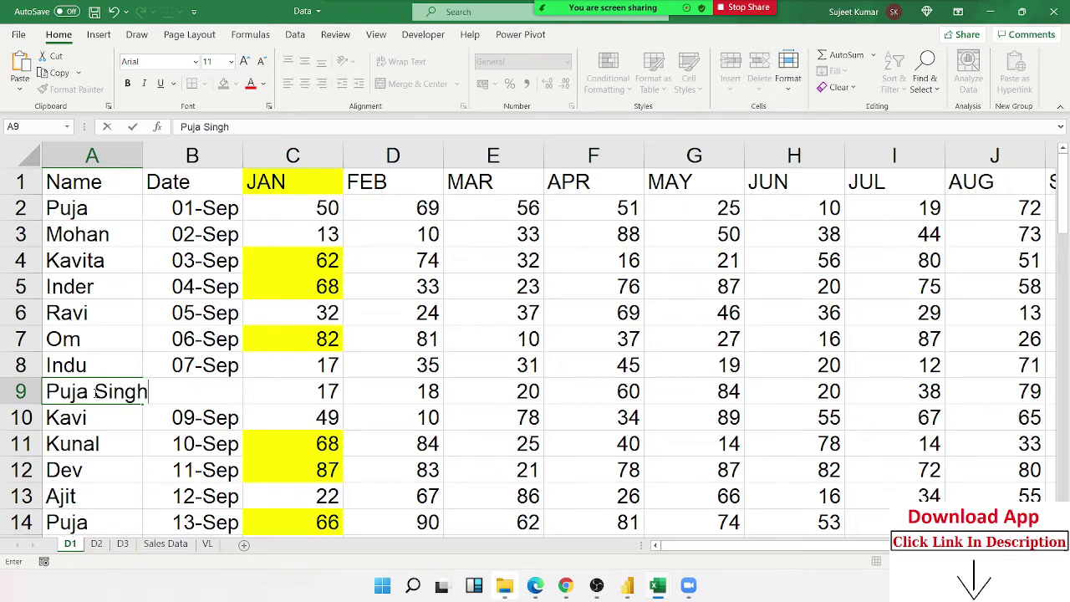
pyautogui.press('Return')
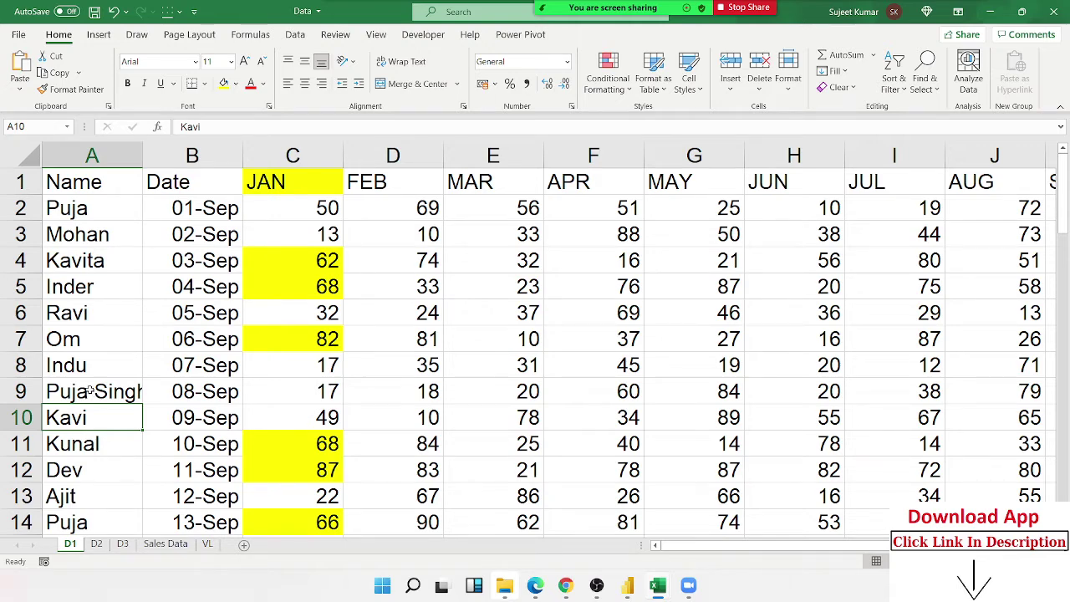
pyautogui.click(94, 391)
# Autofit column A to show full names, then try and cancel an Equal To rule for a name.
pyautogui.click(154, 152)
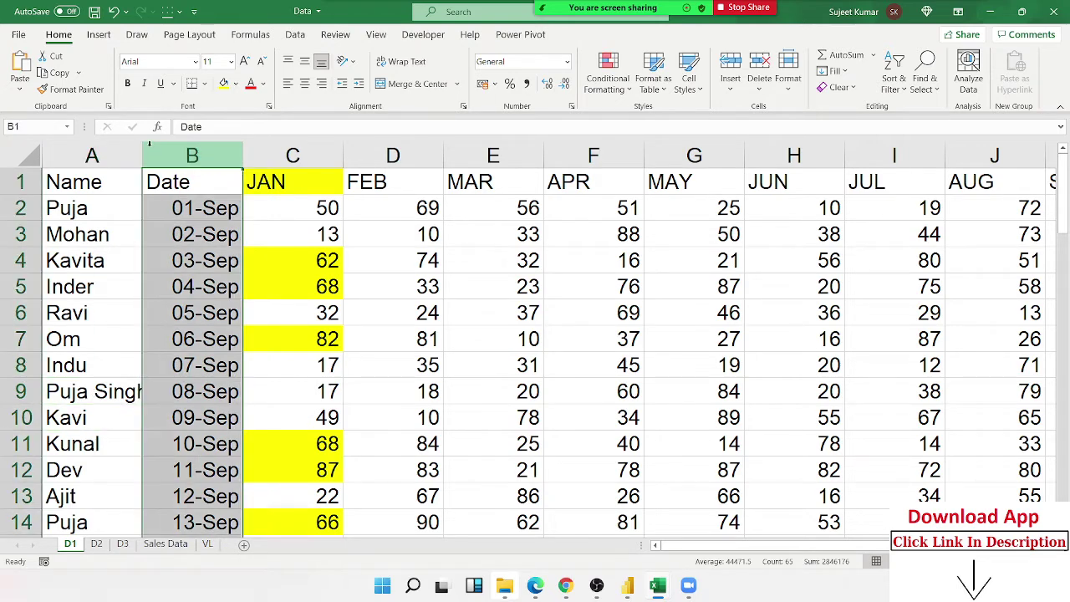
pyautogui.doubleClick(143, 152)
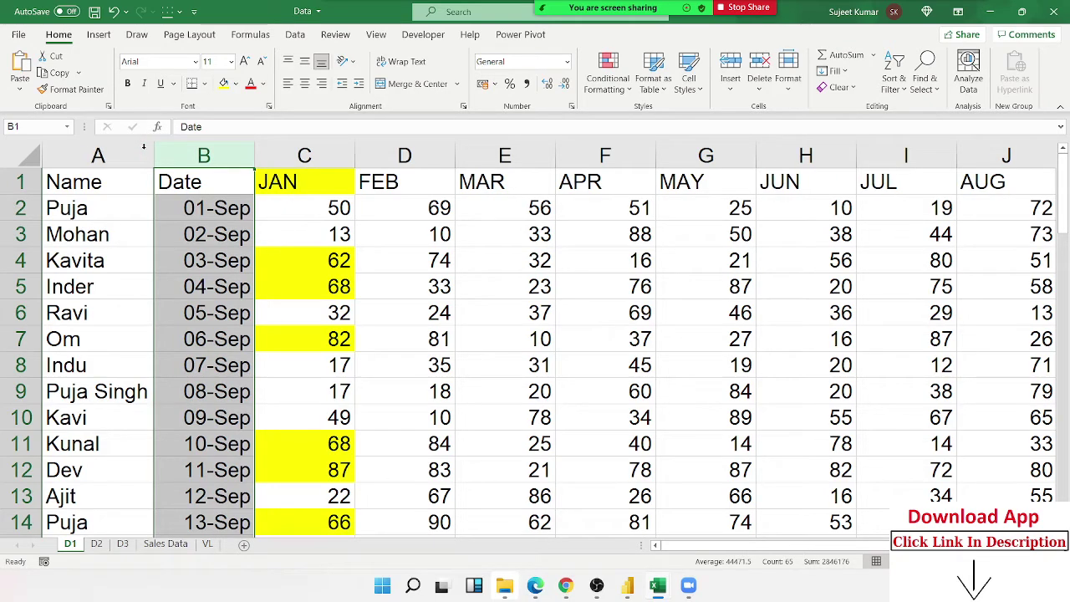
pyautogui.click(113, 157)
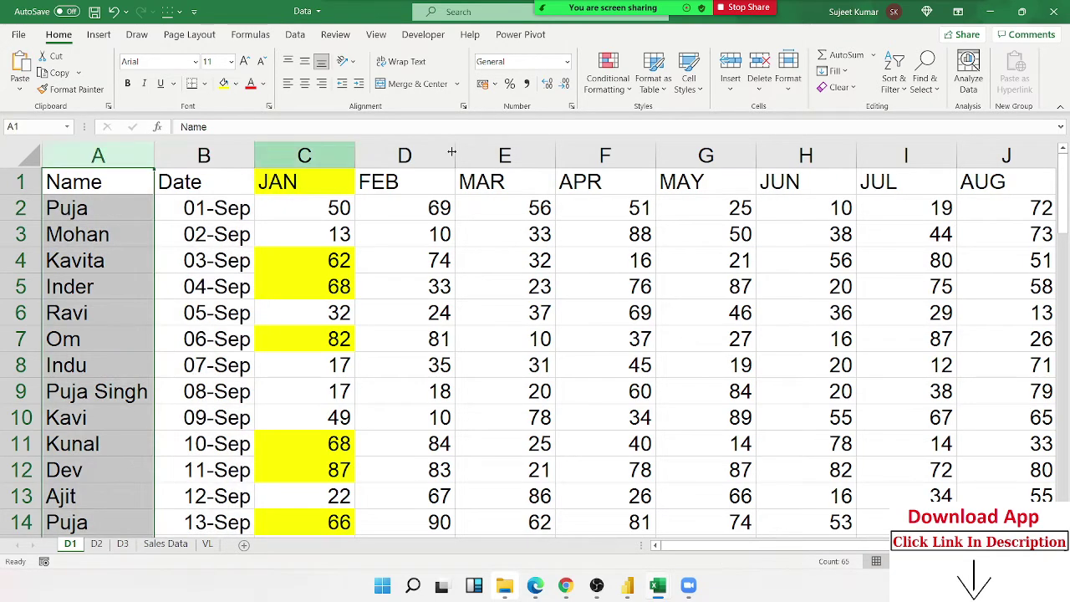
pyautogui.click(610, 84)
pyautogui.moveTo(626, 117)
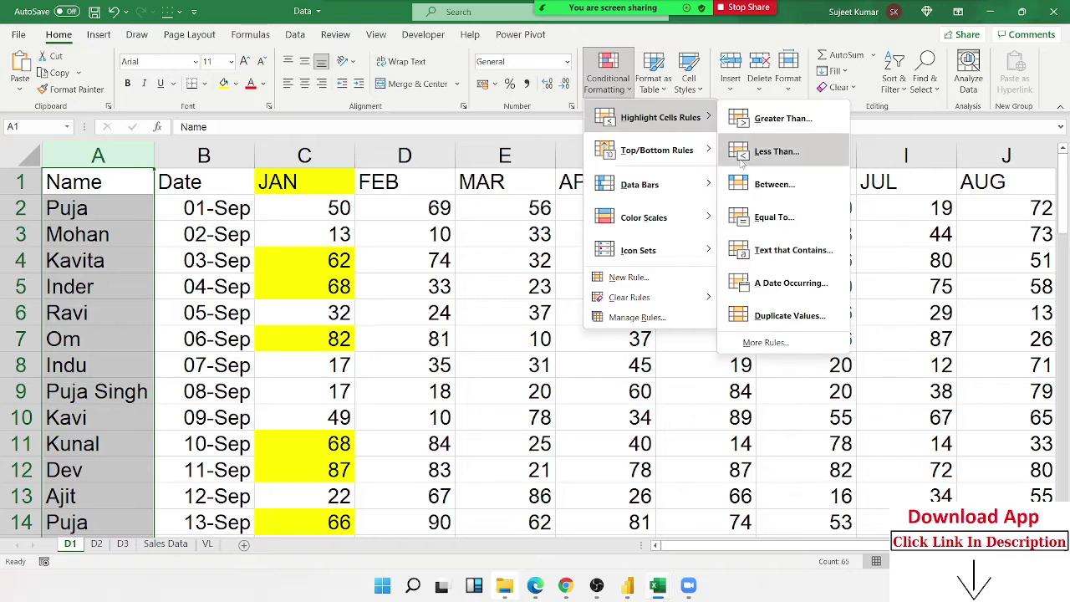
pyautogui.click(780, 212)
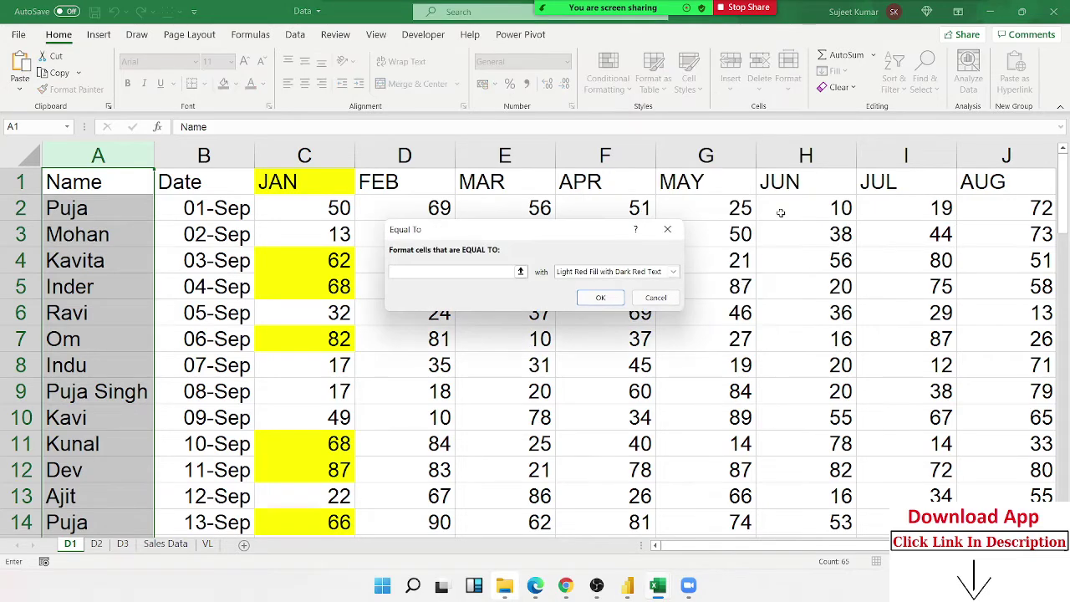
pyautogui.write('Puja')
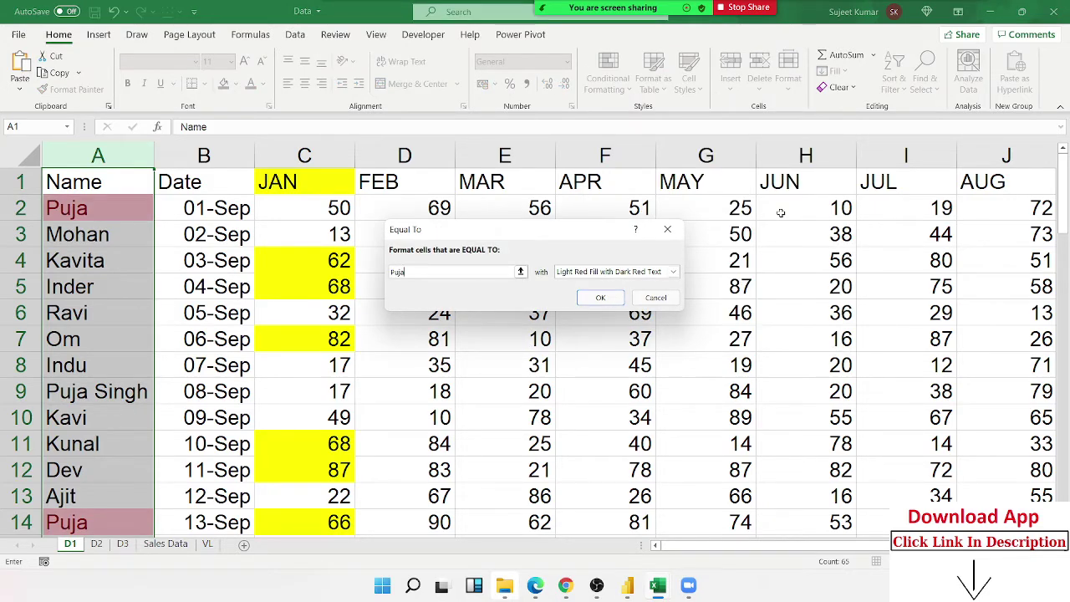
pyautogui.press('Escape')
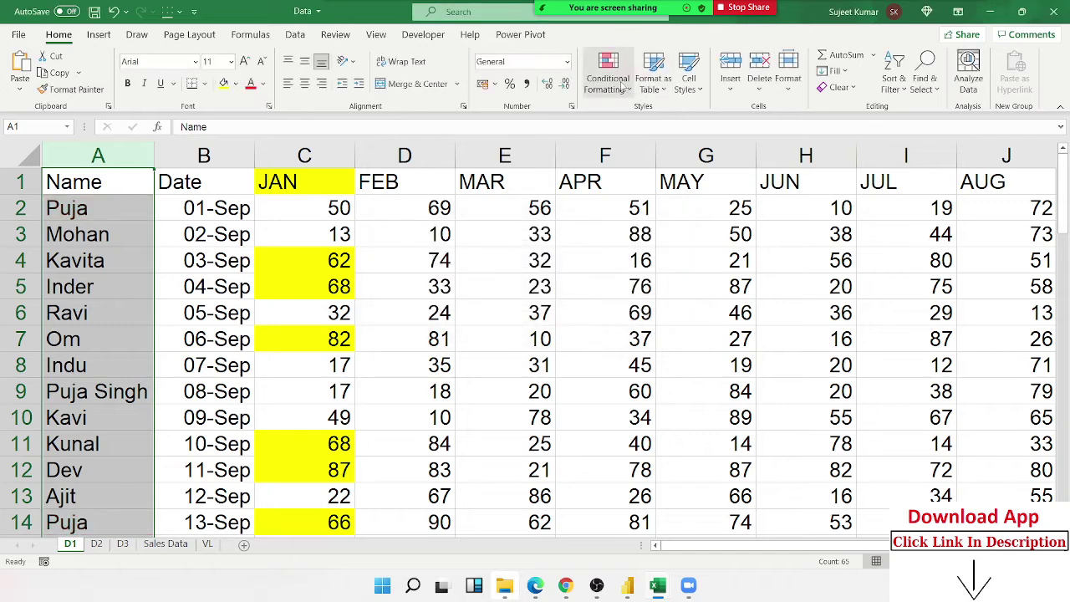
# Try a Text that Contains rule for the same name and dismiss it.
pyautogui.click(628, 97)
pyautogui.moveTo(635, 117)
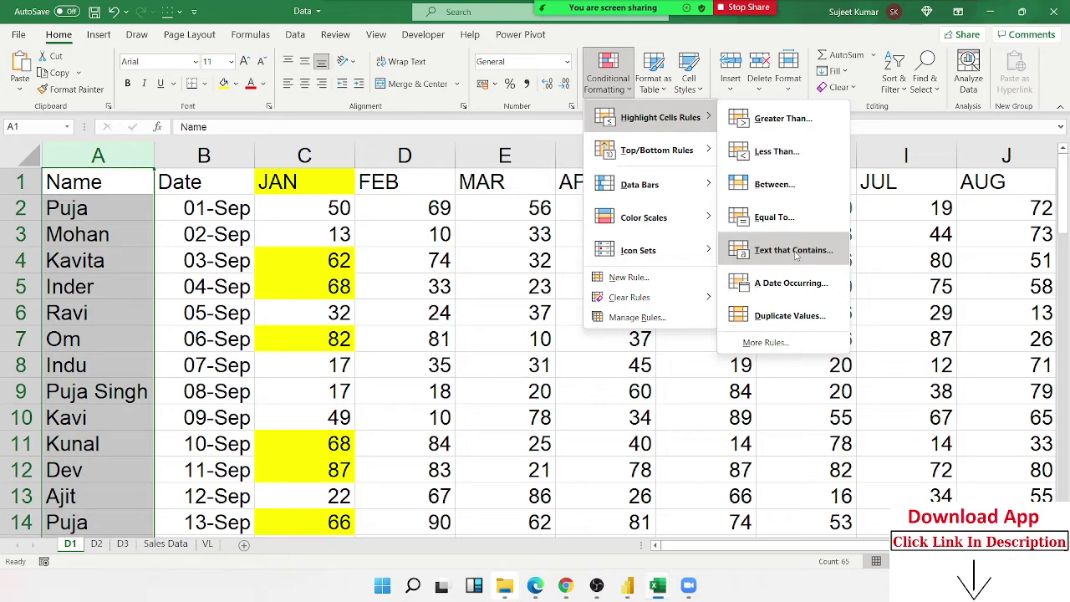
pyautogui.click(795, 253)
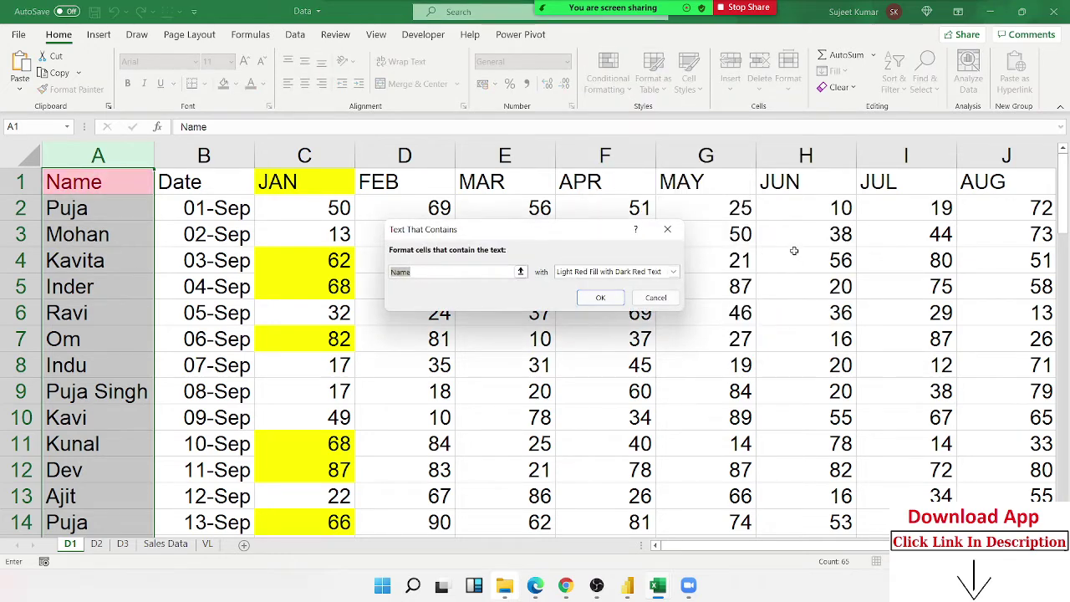
pyautogui.write('Puj')
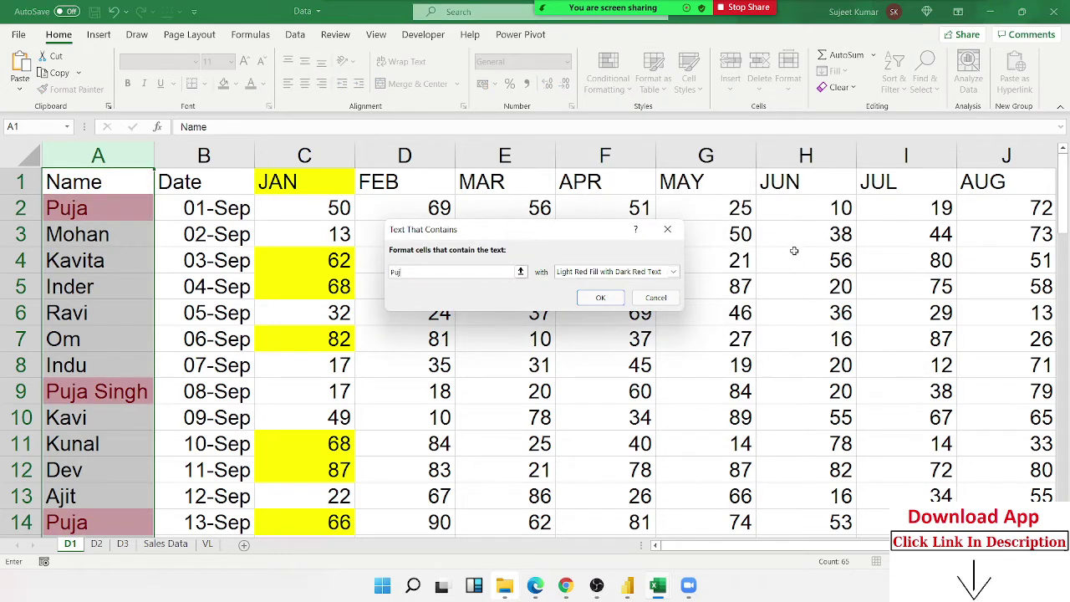
pyautogui.write('a')
pyautogui.press('Escape')
pyautogui.click(692, 159)
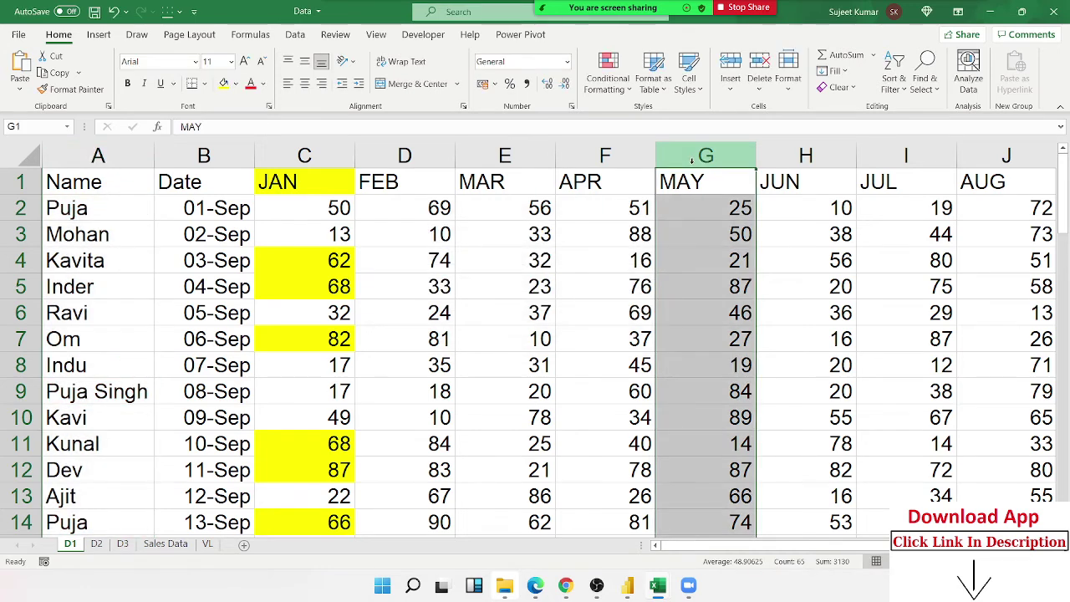
pyautogui.click(617, 74)
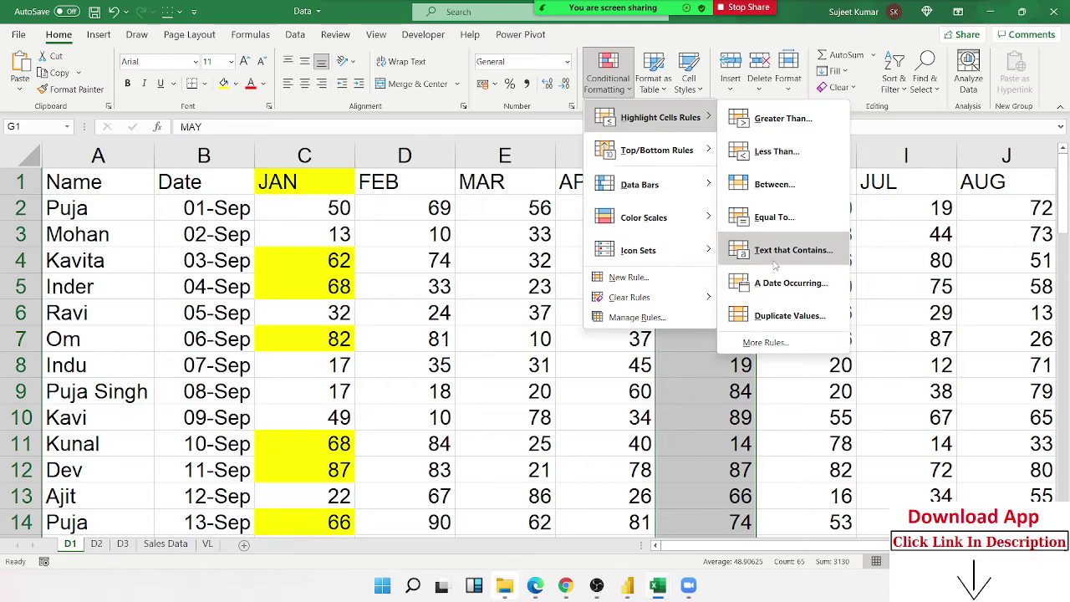
pyautogui.click(776, 256)
pyautogui.write('0')
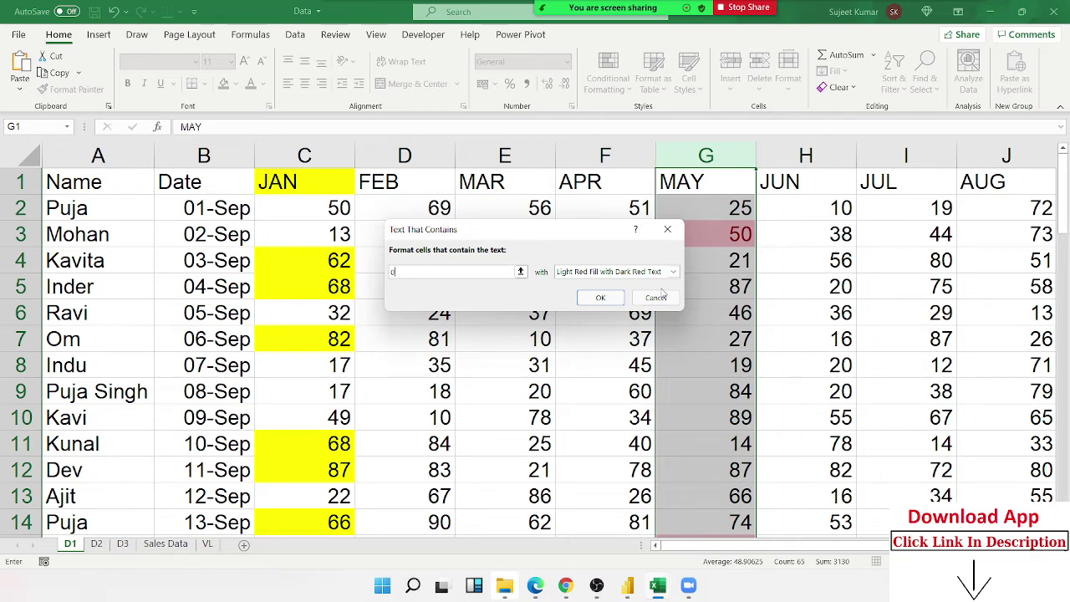
pyautogui.click(659, 296)
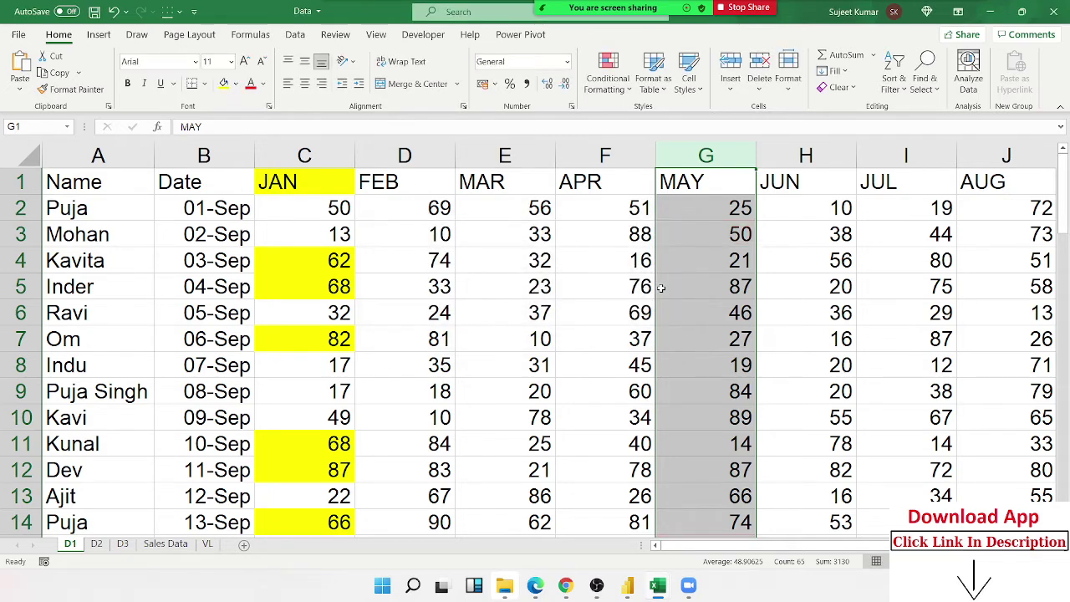
pyautogui.click(530, 157)
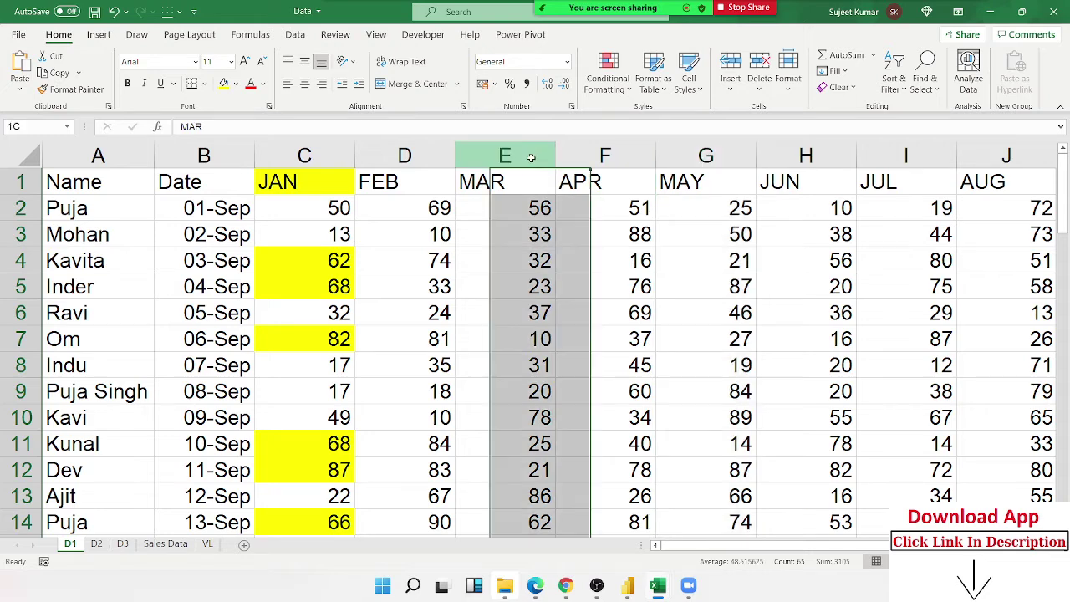
pyautogui.click(598, 92)
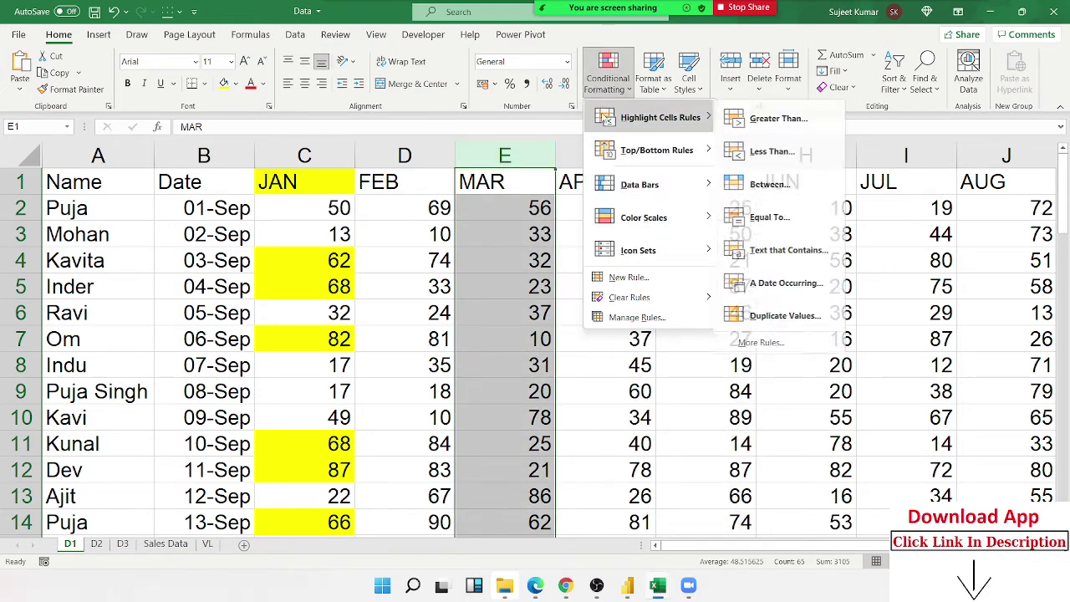
pyautogui.moveTo(669, 117)
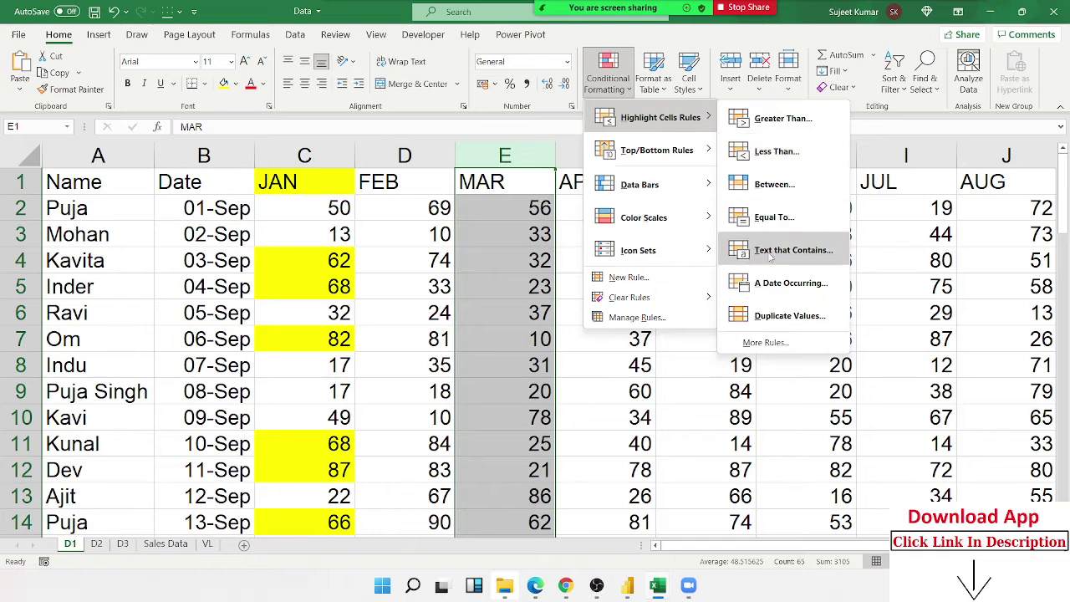
pyautogui.click(209, 255)
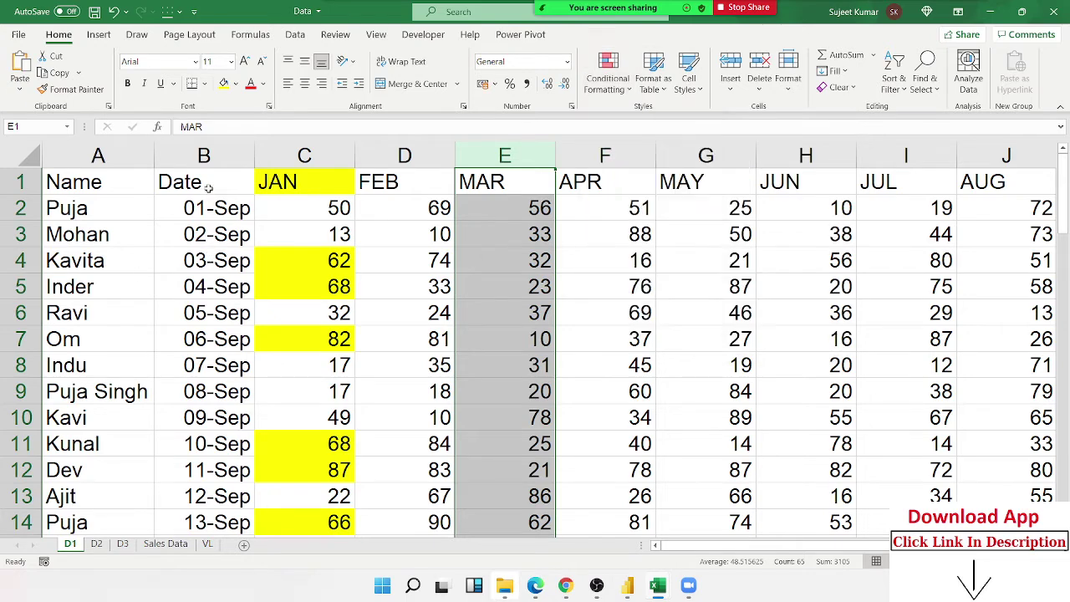
pyautogui.click(211, 157)
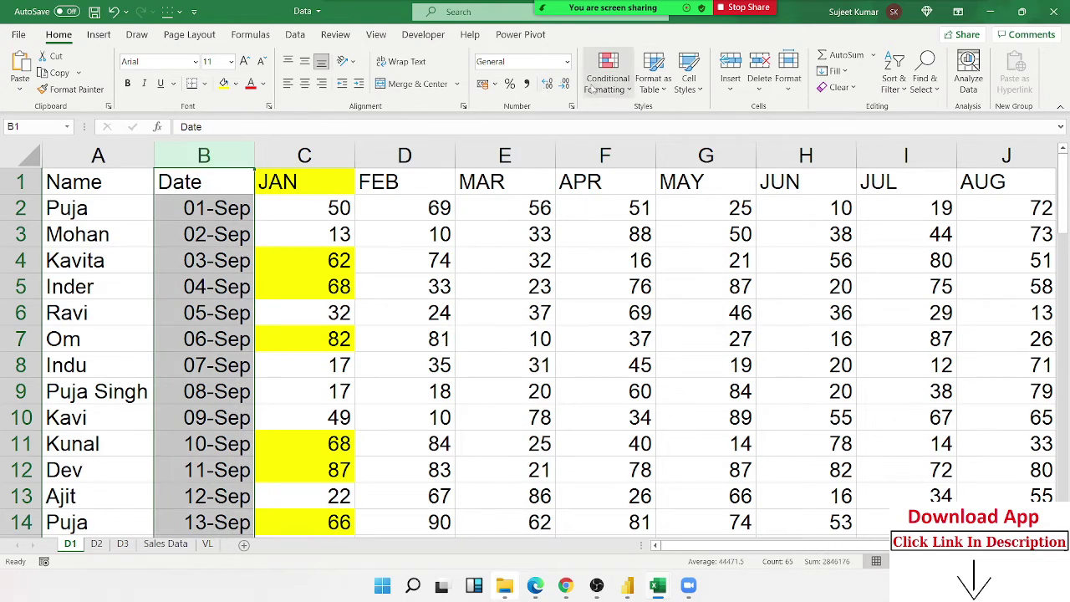
# Enter 1-10 in B2 and autofill the Date column with consecutive October dates.
pyautogui.click(608, 74)
pyautogui.click(350, 355)
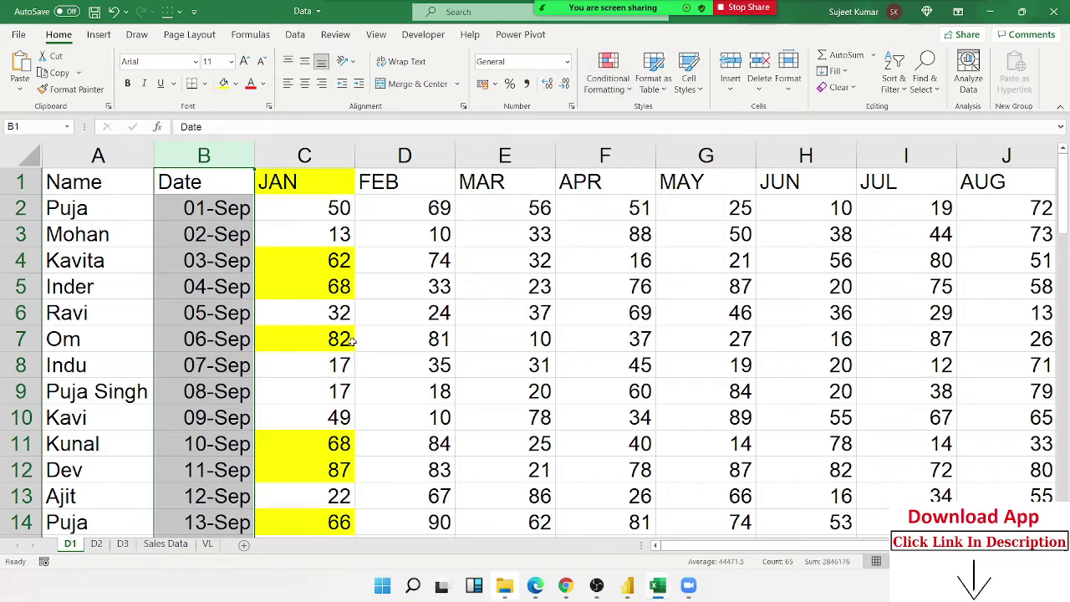
pyautogui.keyDown('ctrl'); pyautogui.scroll(-4, 355, 339); pyautogui.keyUp('ctrl')
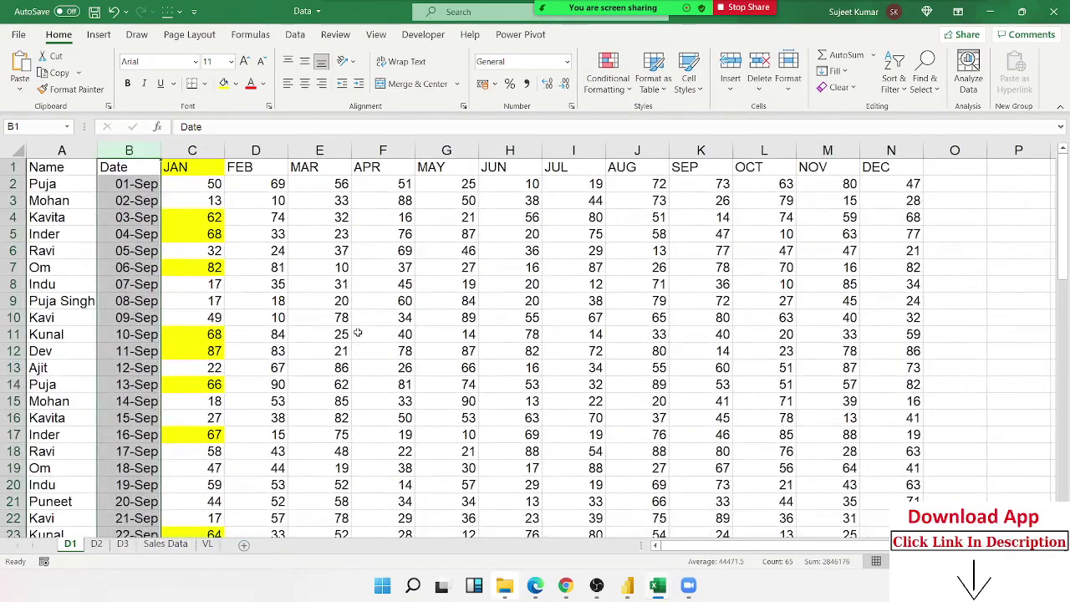
pyautogui.keyDown('ctrl'); pyautogui.scroll(-2, 357, 335); pyautogui.keyUp('ctrl')
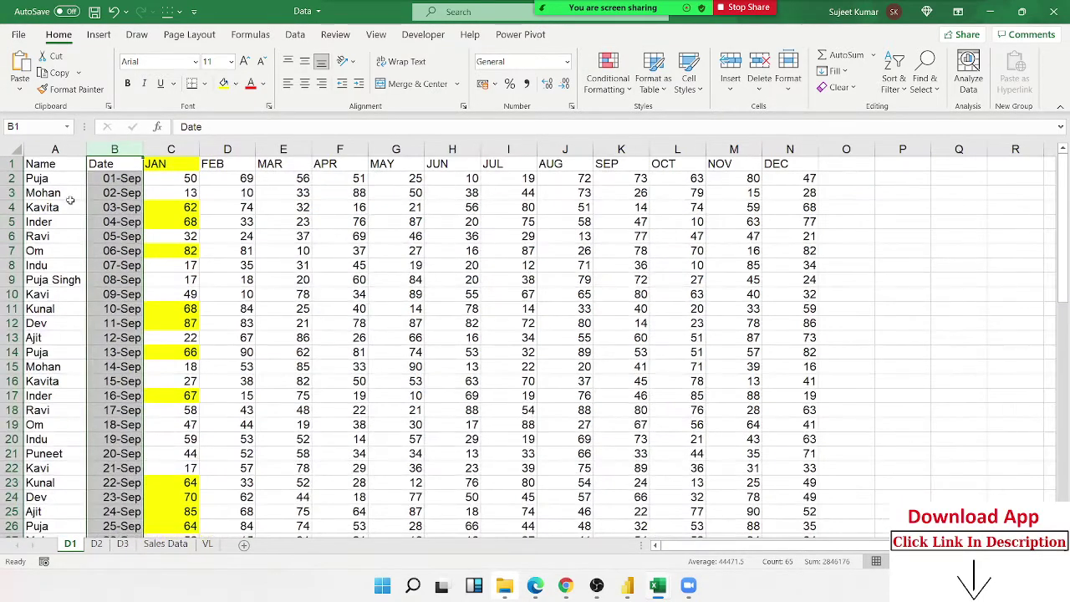
pyautogui.click(117, 179)
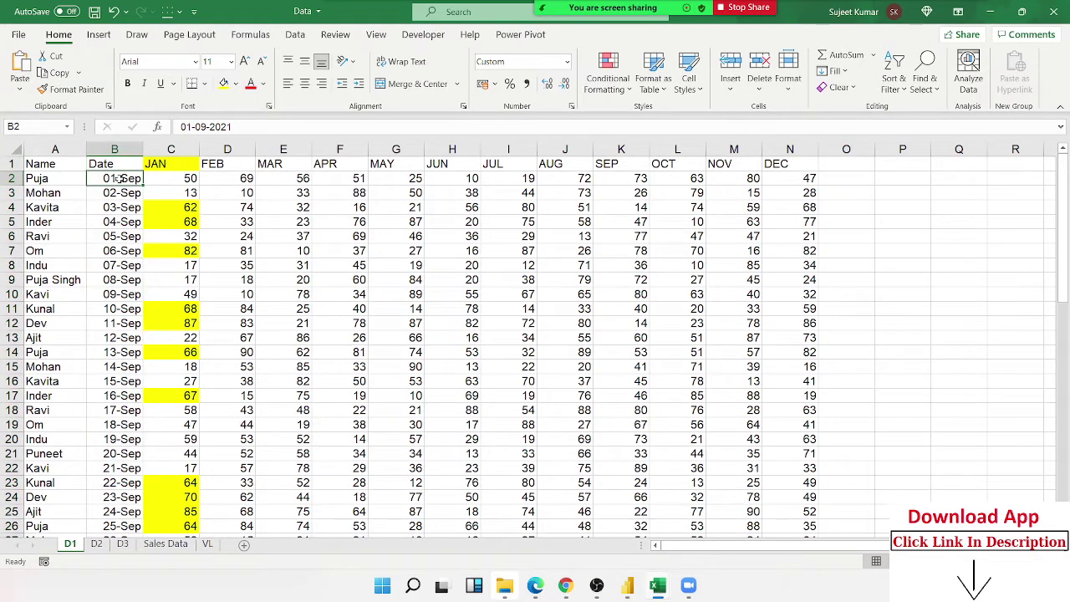
pyautogui.write('1-10')
pyautogui.press('Return')
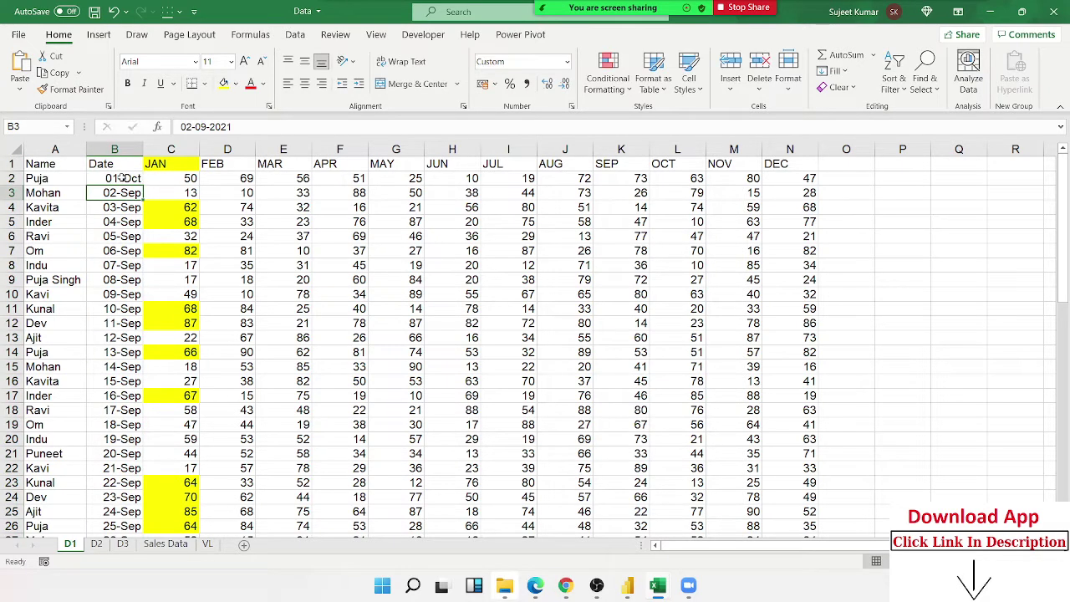
pyautogui.click(121, 178)
pyautogui.doubleClick(144, 185)
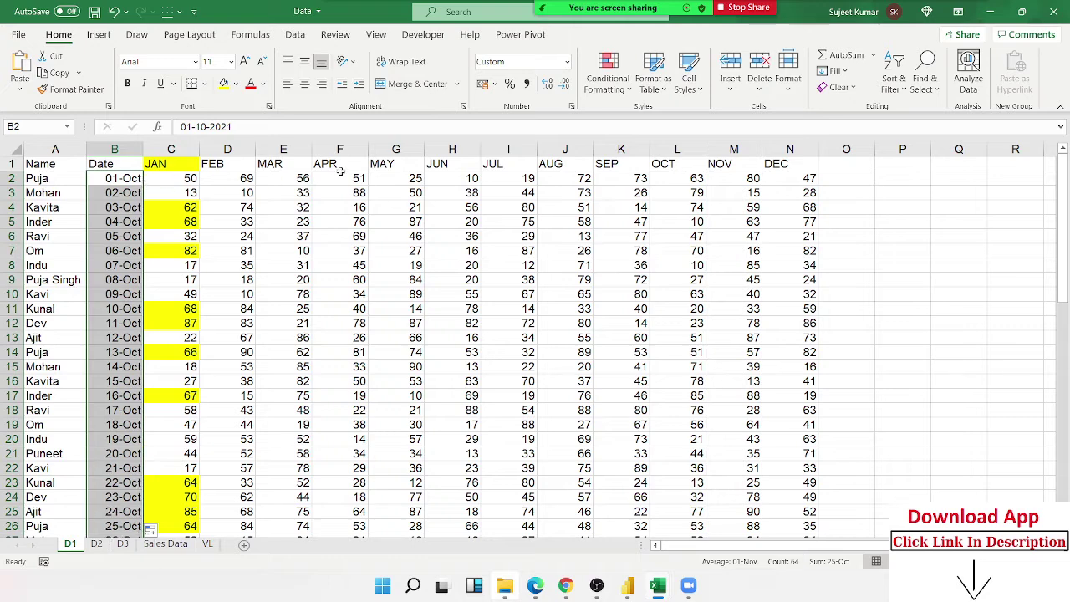
pyautogui.click(589, 98)
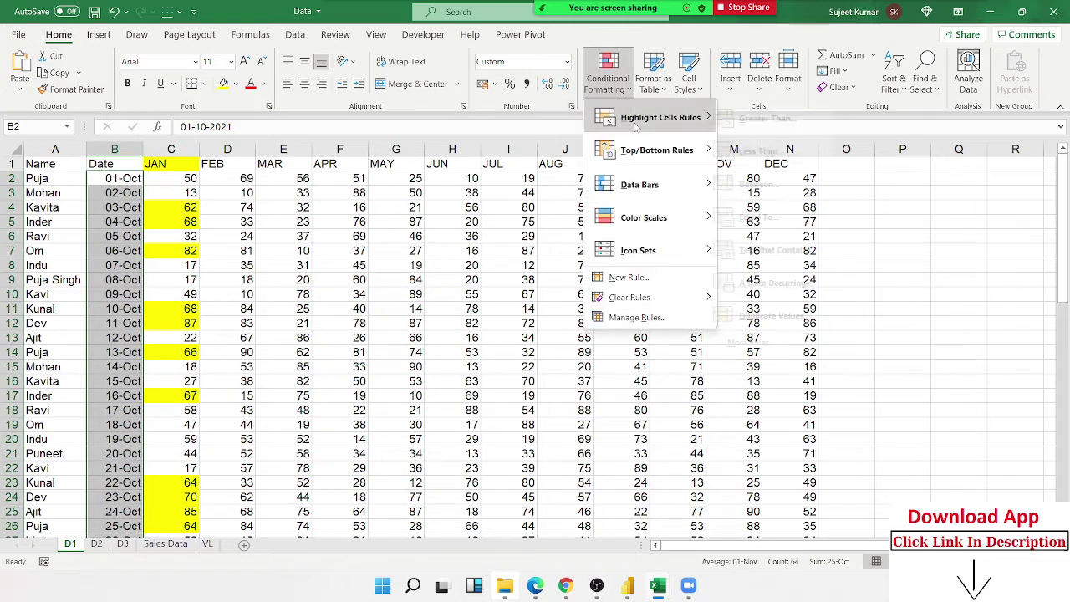
pyautogui.moveTo(669, 117)
pyautogui.click(778, 215)
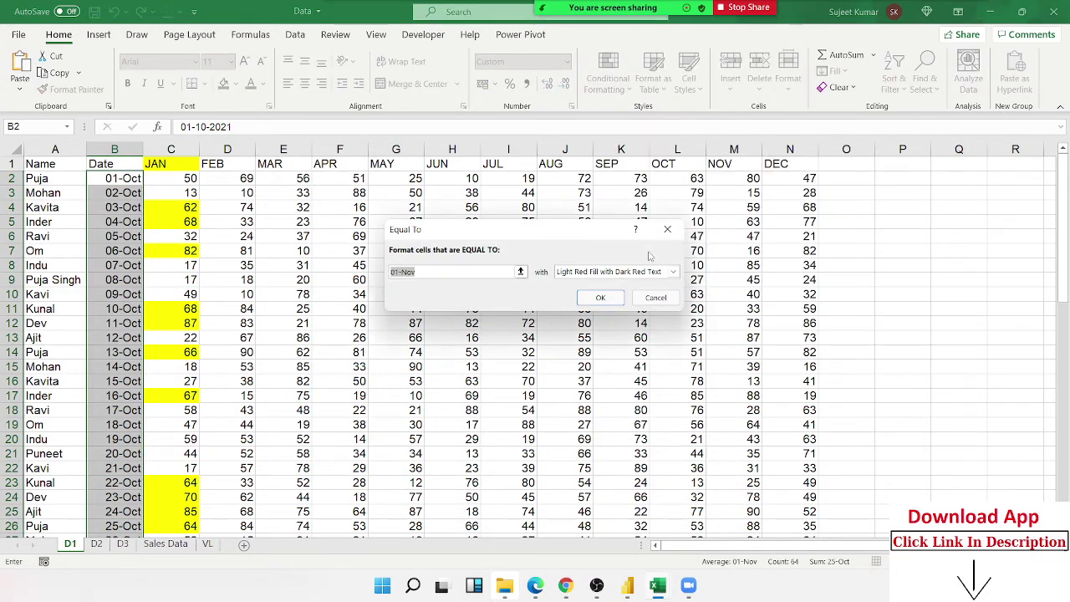
pyautogui.write('1-o')
pyautogui.write('ct')
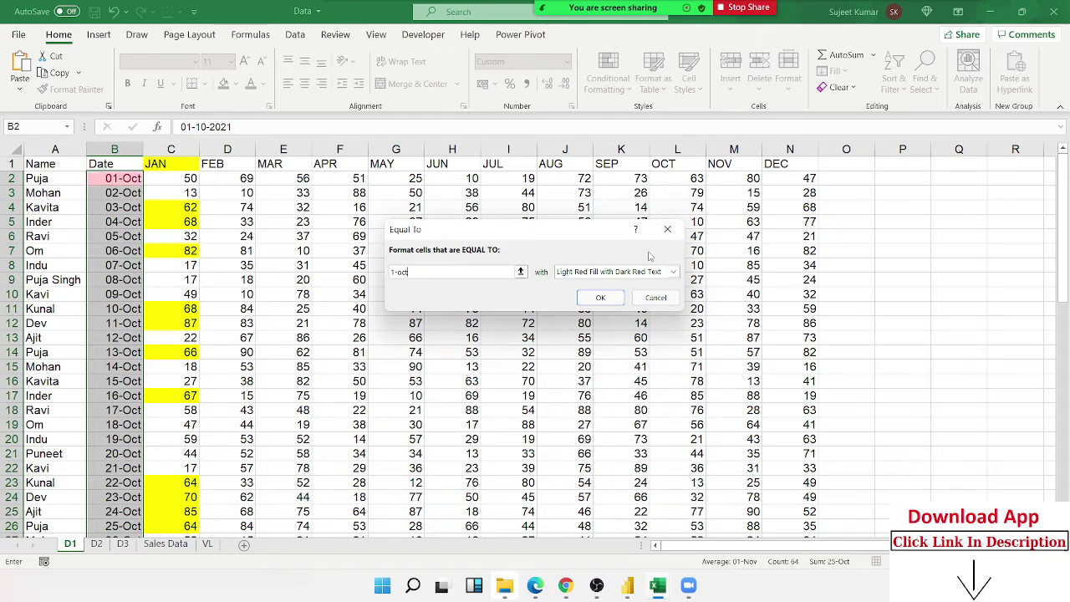
pyautogui.press('BackSpace')
pyautogui.press('BackSpace')
pyautogui.press('BackSpace')
pyautogui.press('BackSpace')
pyautogui.press('BackSpace')
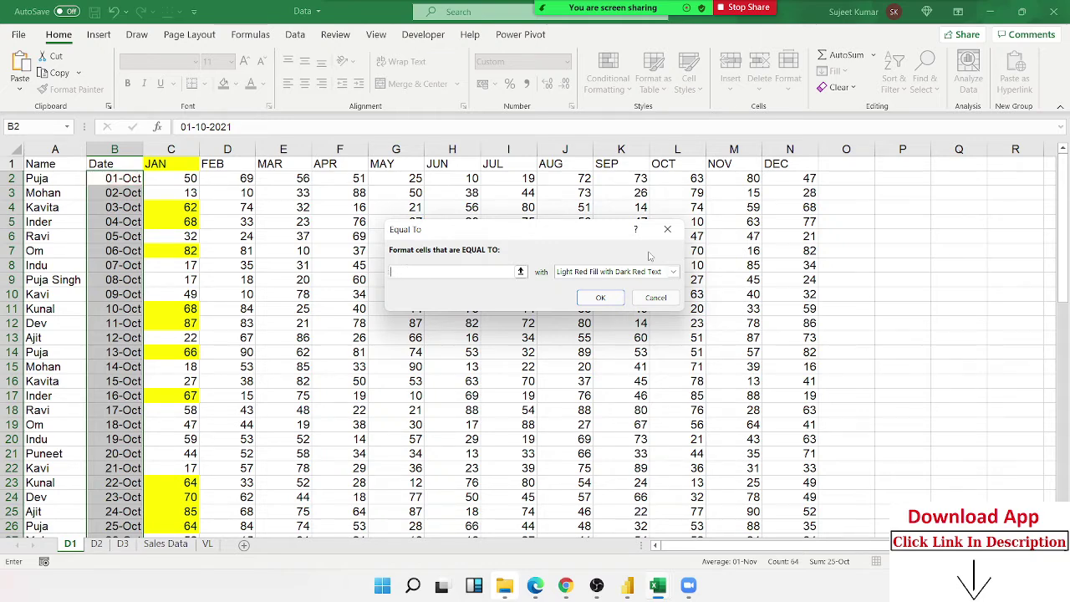
pyautogui.write('4')
pyautogui.write('-oct')
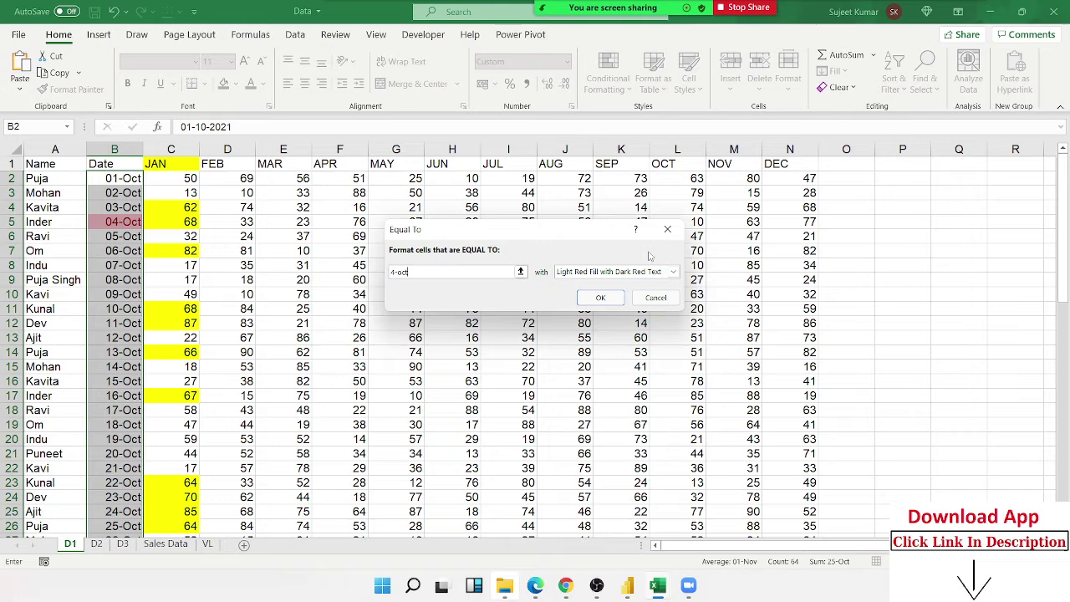
pyautogui.press('Escape')
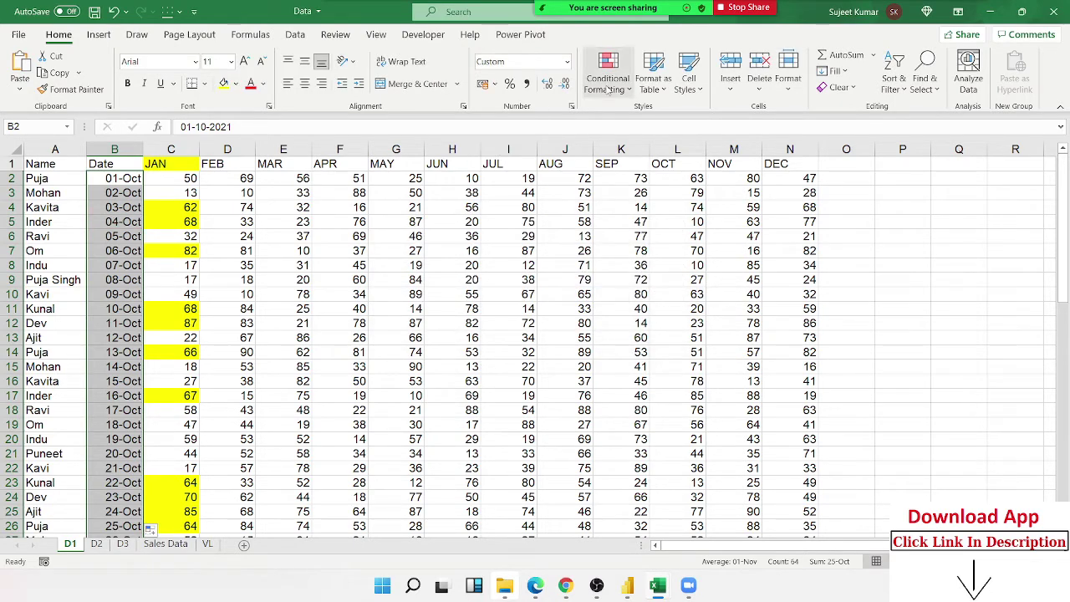
# Start an A Date Occurring rule on the Date column and set the period to Today.
pyautogui.click(607, 89)
pyautogui.moveTo(660, 117)
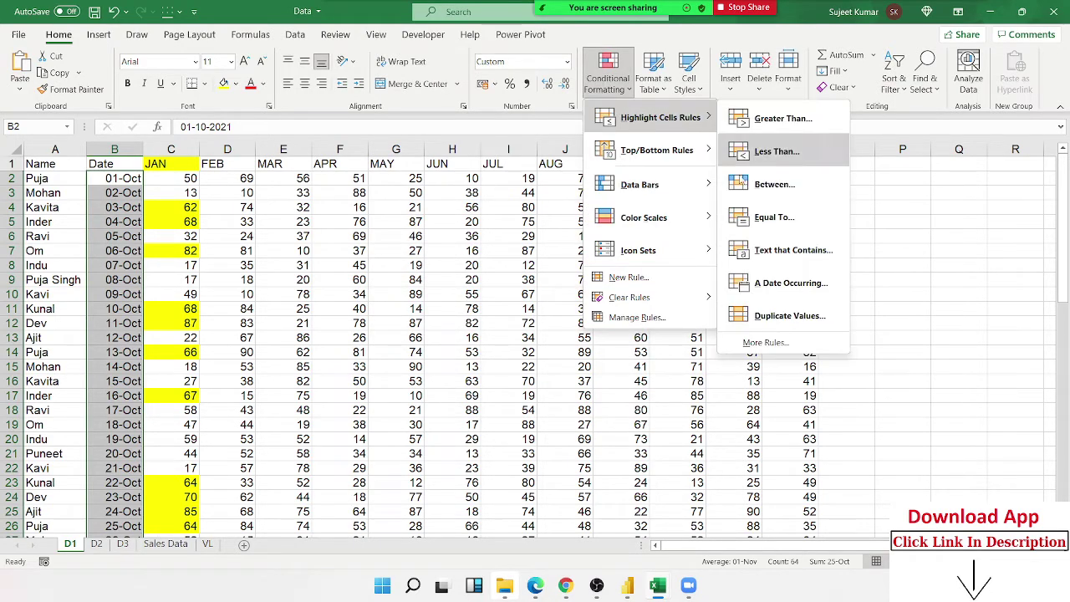
pyautogui.click(790, 282)
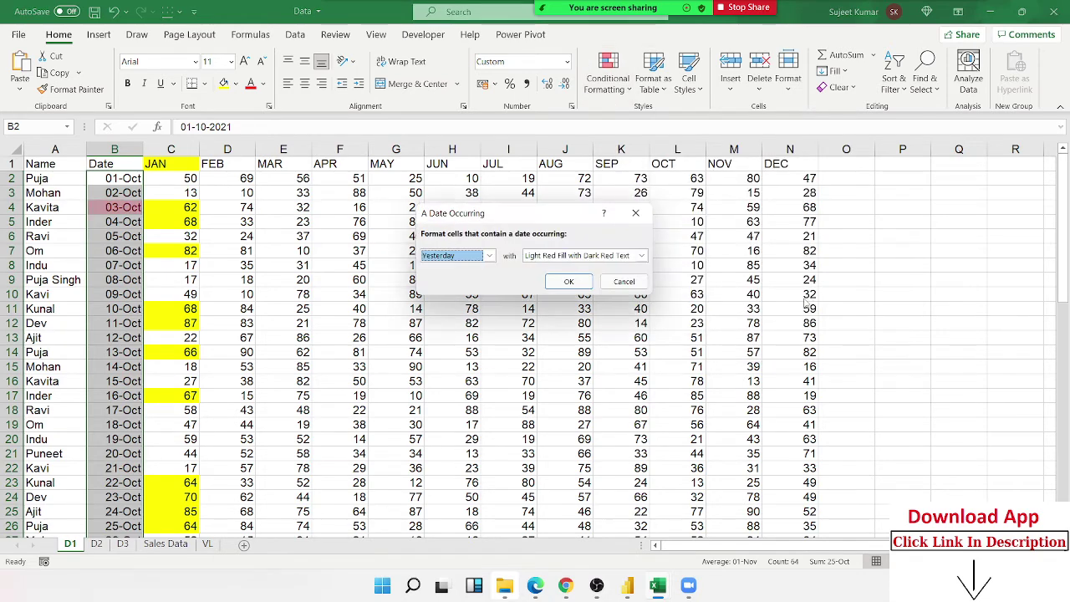
pyautogui.click(432, 257)
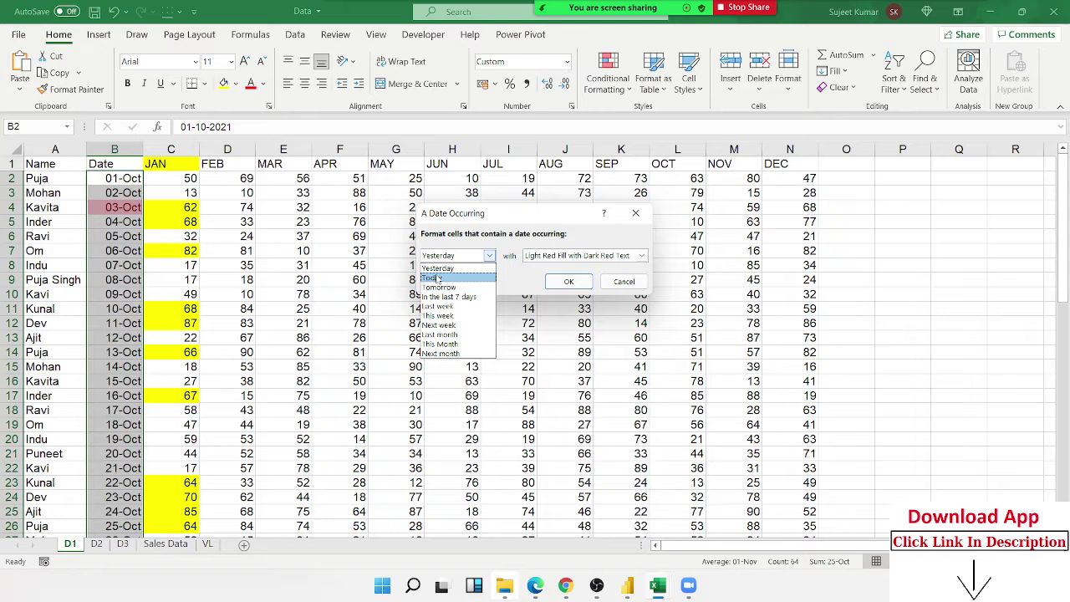
pyautogui.click(437, 279)
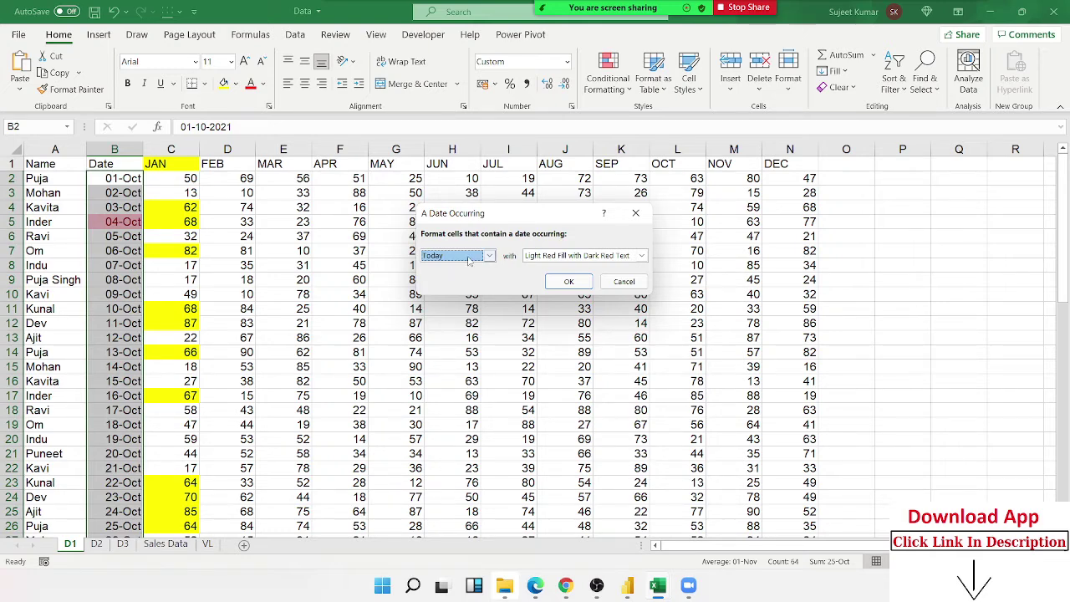
# Switch the date rule preview to Tomorrow and move Zoom's participants list to the right.
pyautogui.click(470, 257)
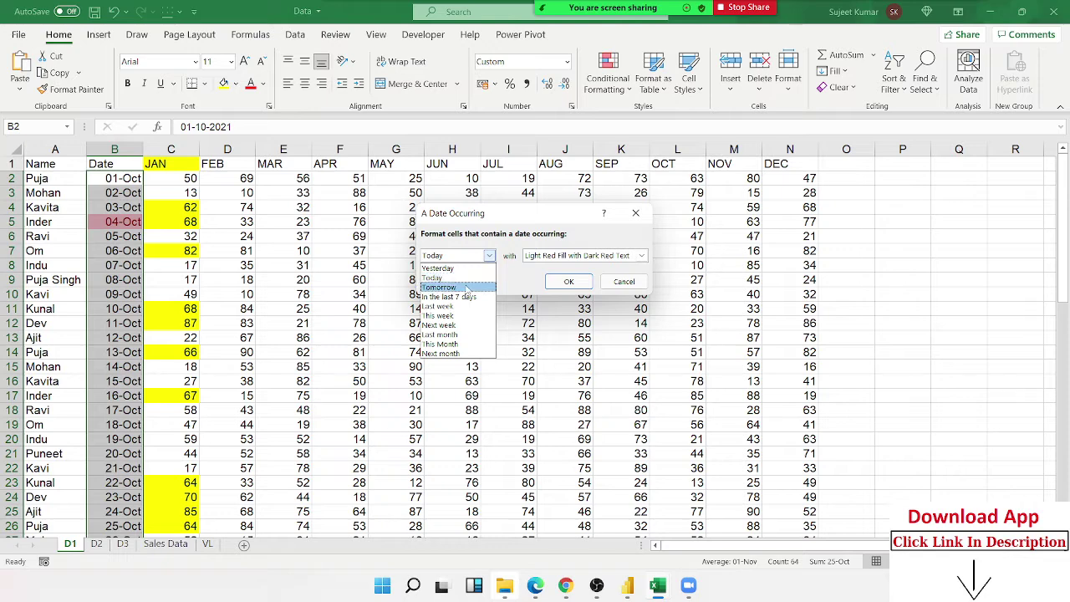
pyautogui.click(468, 286)
pyautogui.click(566, 18)
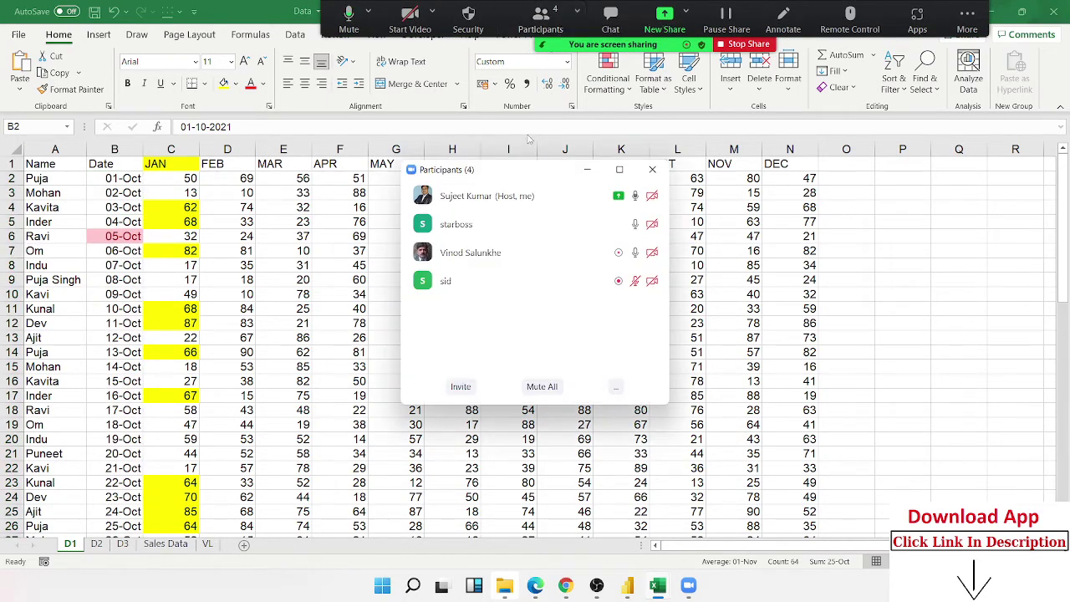
pyautogui.moveTo(516, 173)
pyautogui.mouseDown()
pyautogui.moveTo(750, 172)
pyautogui.moveTo(783, 113)
pyautogui.mouseUp()
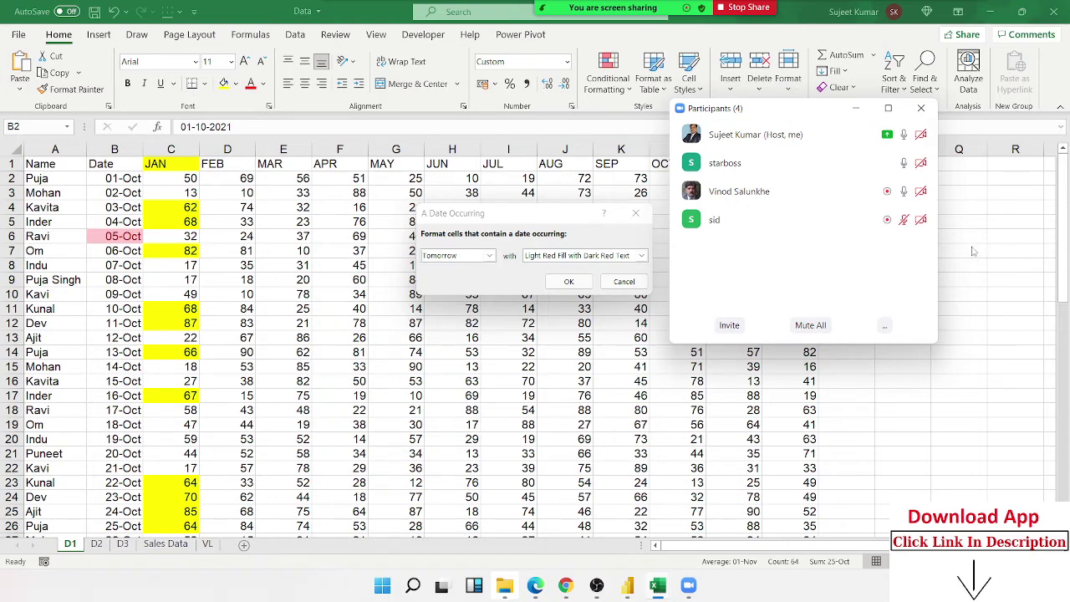
# Close Zoom Participants and preview the Today, Yesterday, Tomorrow and Last 7 days date rules.
pyautogui.click(921, 108)
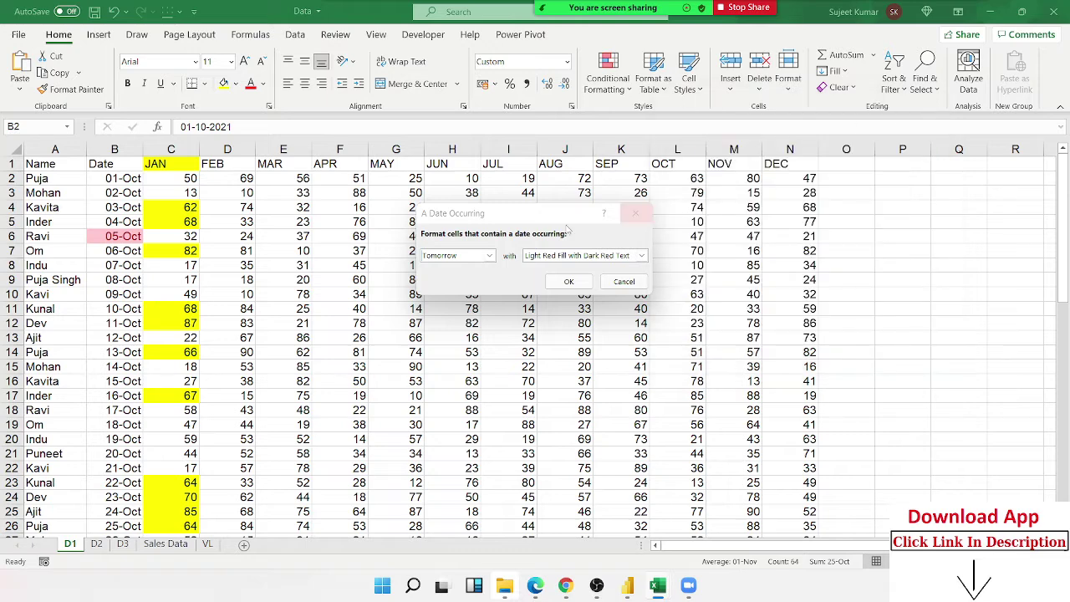
pyautogui.click(453, 256)
pyautogui.click(450, 278)
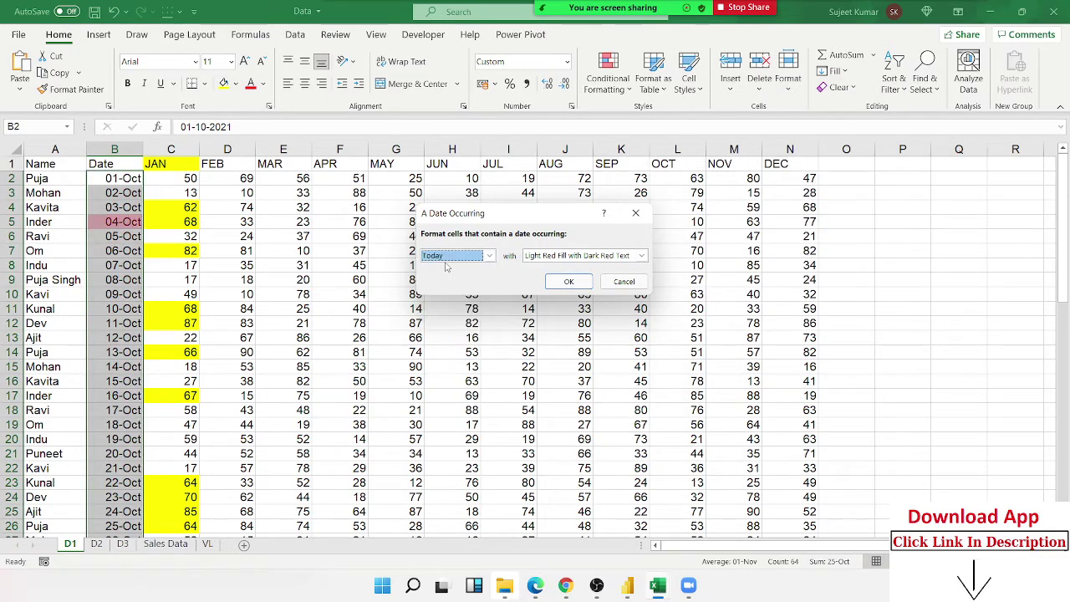
pyautogui.click(449, 256)
pyautogui.click(449, 269)
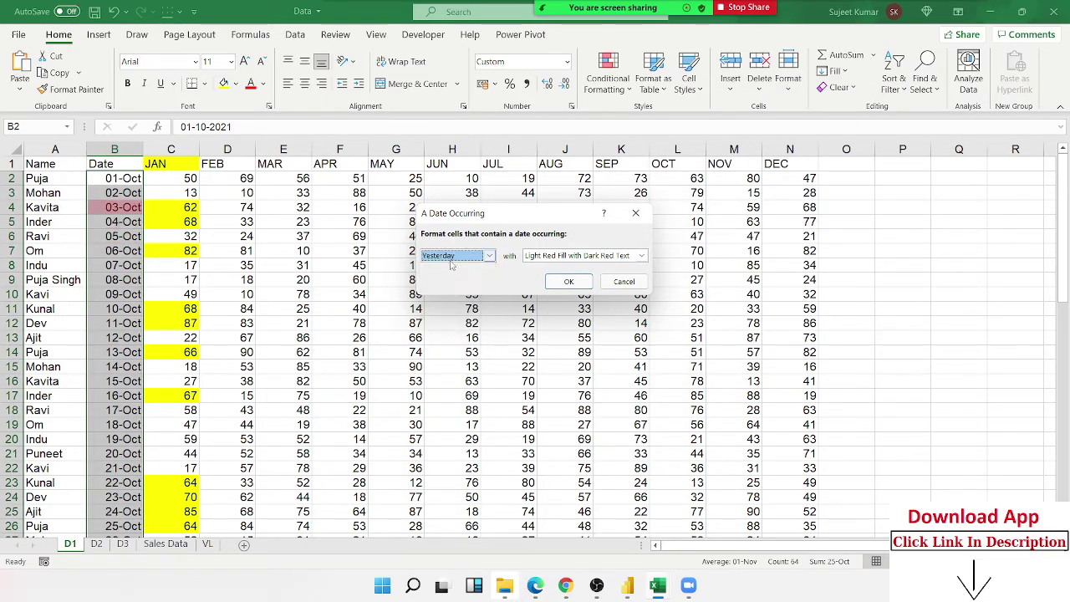
pyautogui.click(452, 256)
pyautogui.click(449, 287)
pyautogui.click(451, 256)
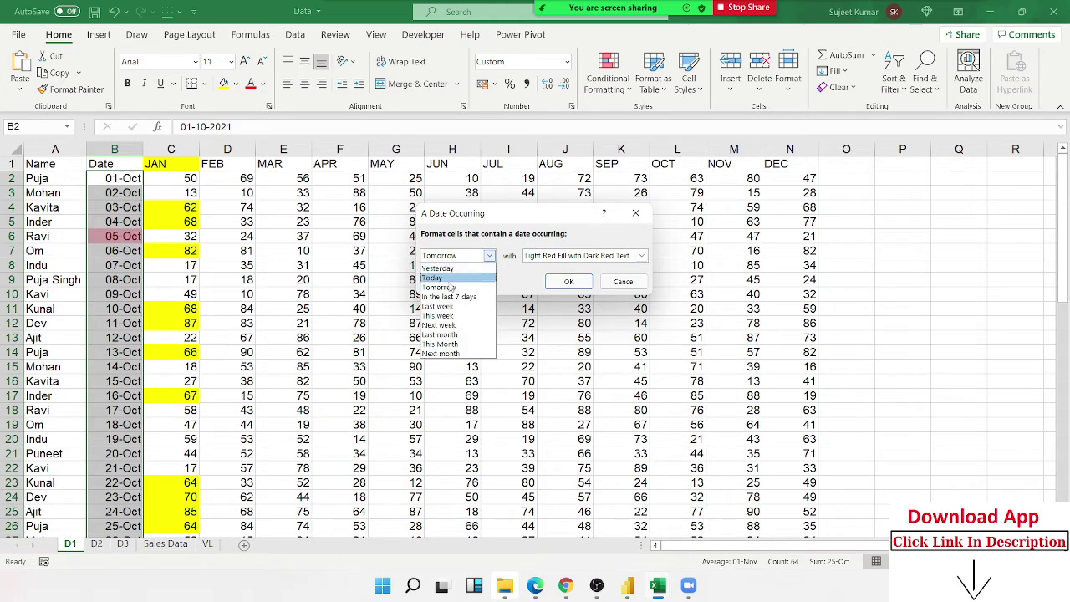
pyautogui.click(449, 297)
# Preview Last week, This week, Next week and Last month, then apply the Today rule.
pyautogui.click(452, 256)
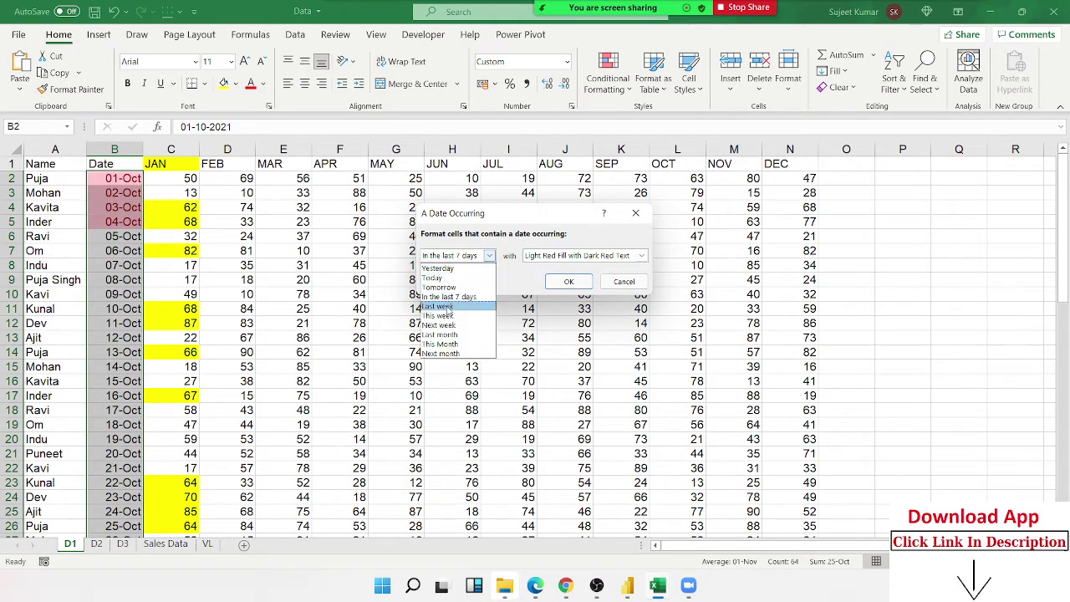
pyautogui.click(449, 306)
pyautogui.click(451, 256)
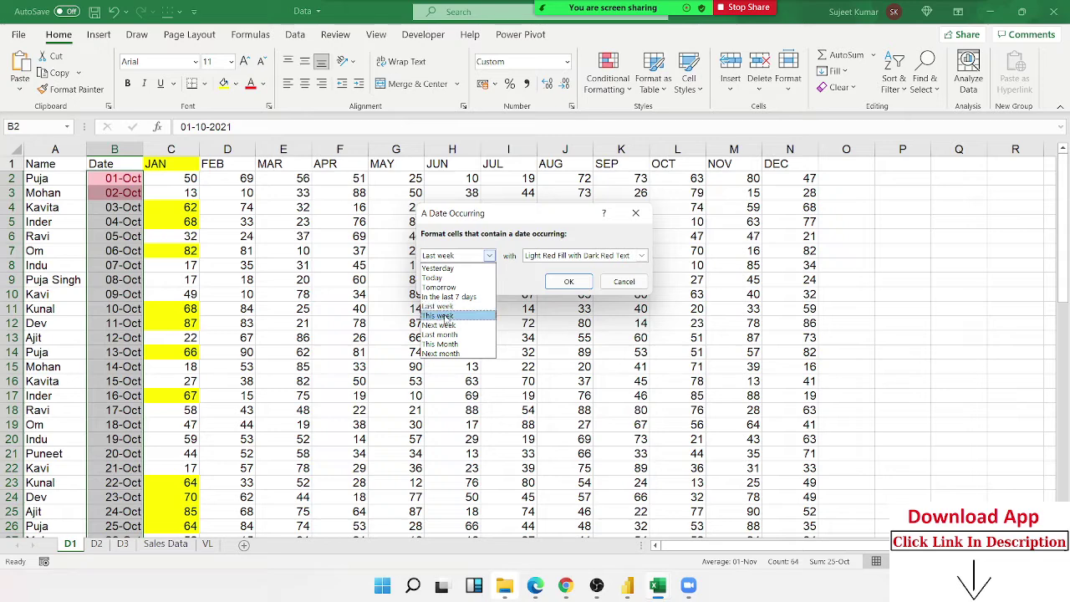
pyautogui.click(449, 317)
pyautogui.click(489, 256)
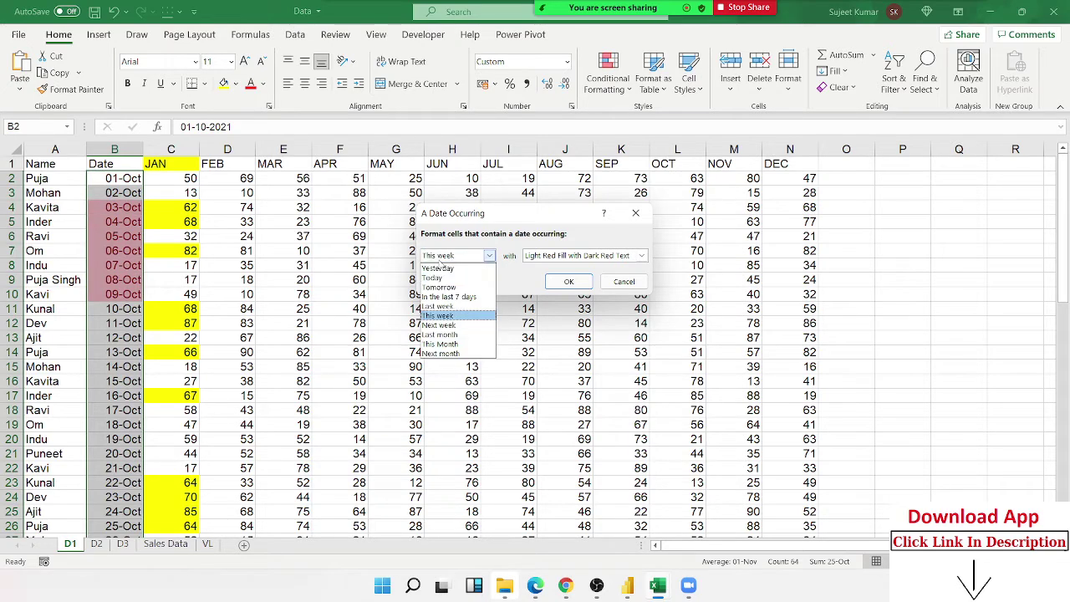
pyautogui.click(449, 325)
pyautogui.click(452, 256)
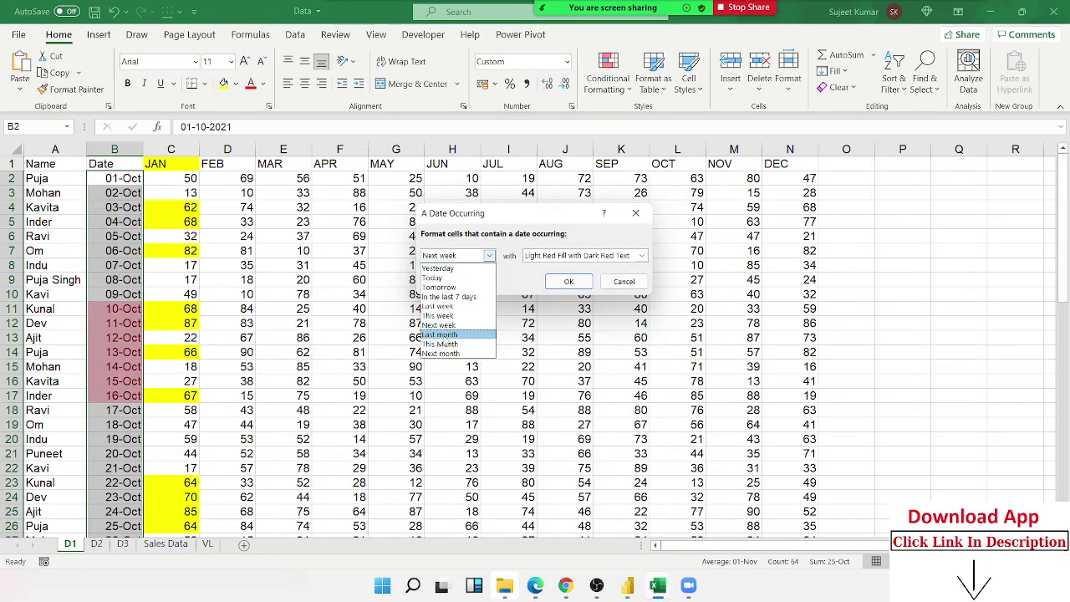
pyautogui.click(441, 335)
pyautogui.click(441, 256)
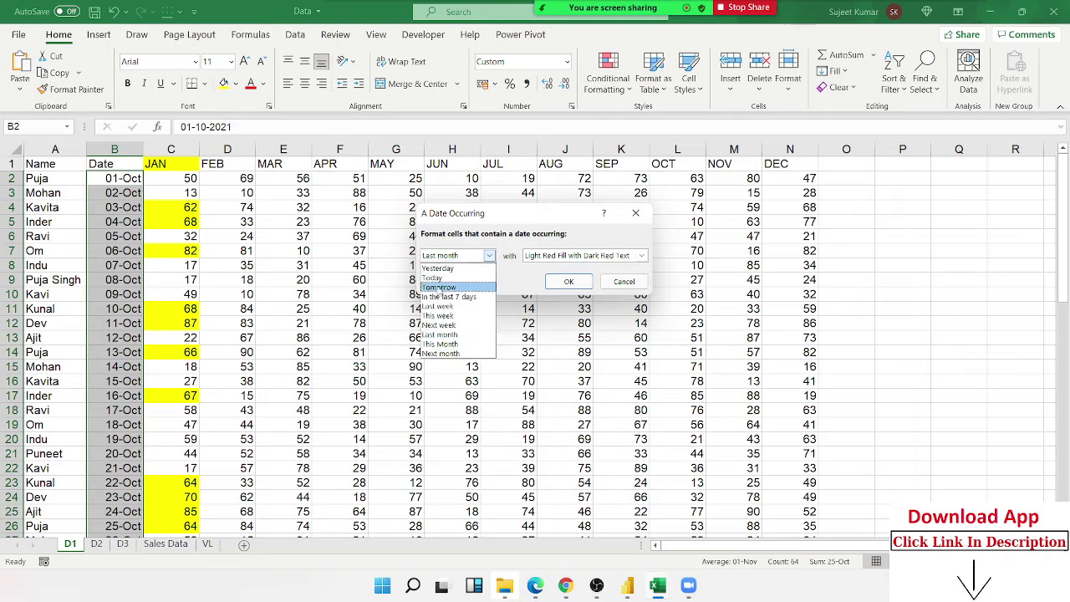
pyautogui.click(436, 278)
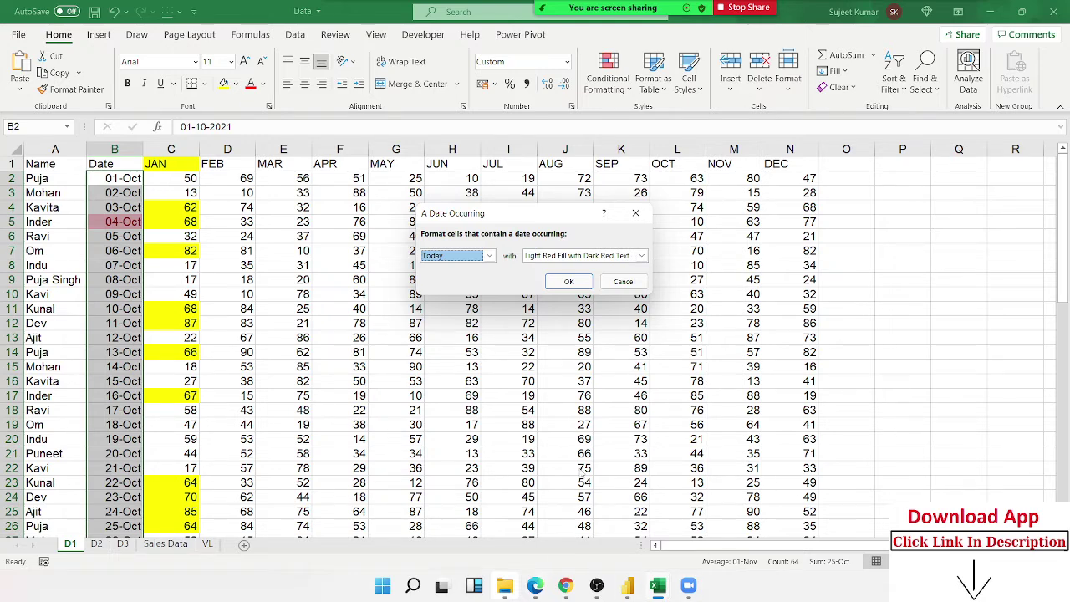
pyautogui.click(553, 281)
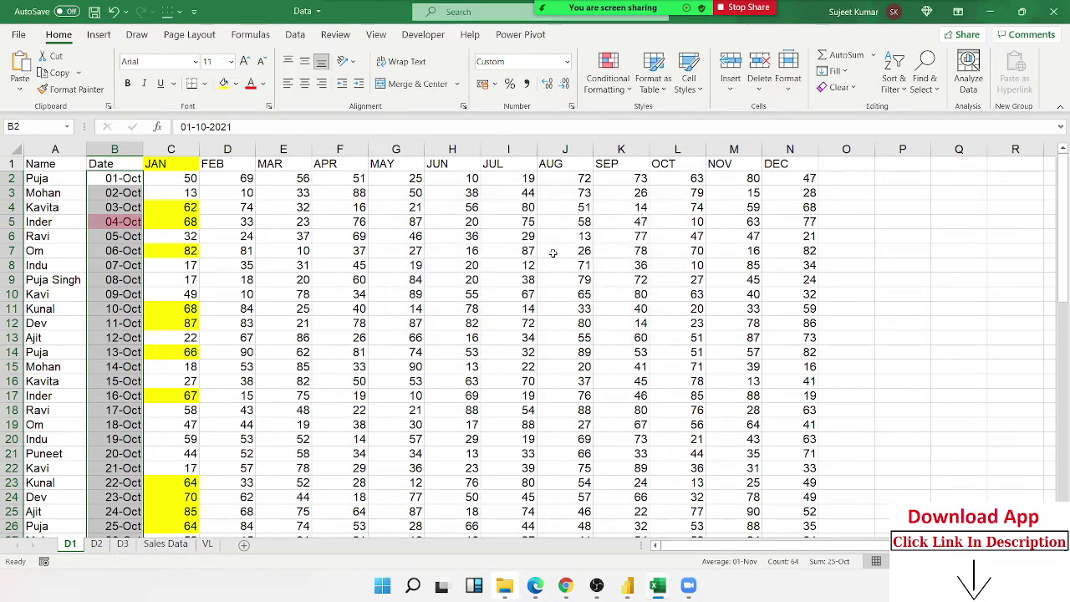
pyautogui.click(553, 252)
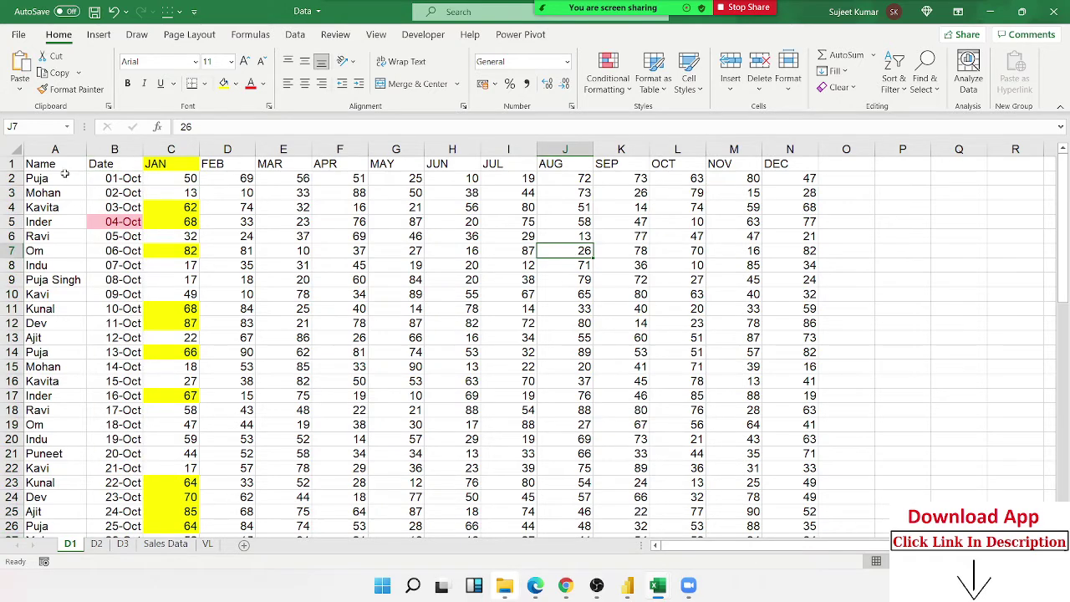
pyautogui.moveTo(61, 166); pyautogui.dragTo(54, 520)
pyautogui.click(608, 74)
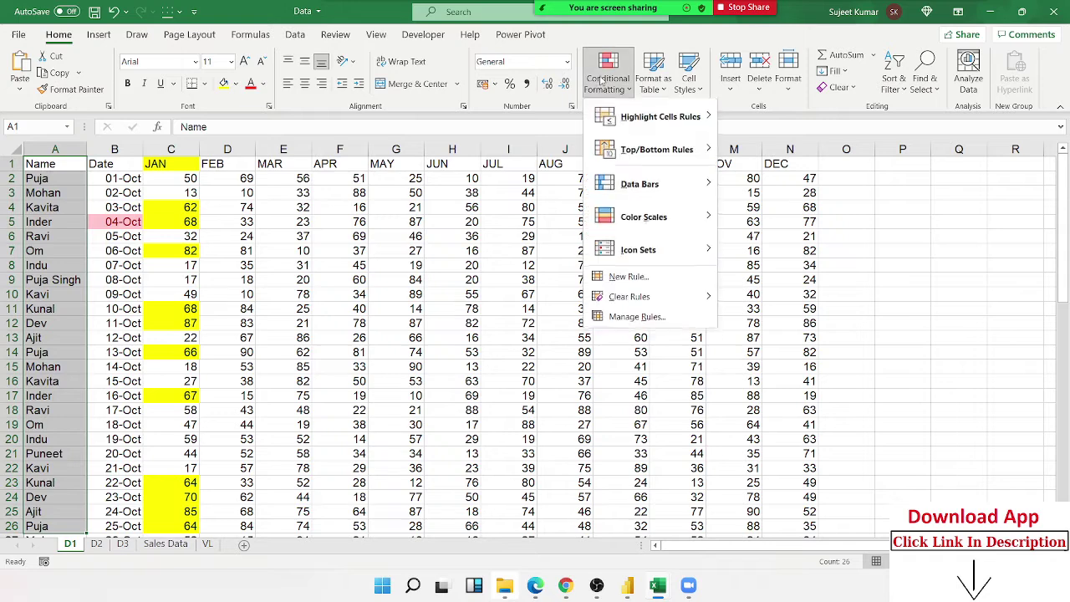
pyautogui.moveTo(661, 117)
pyautogui.click(770, 322)
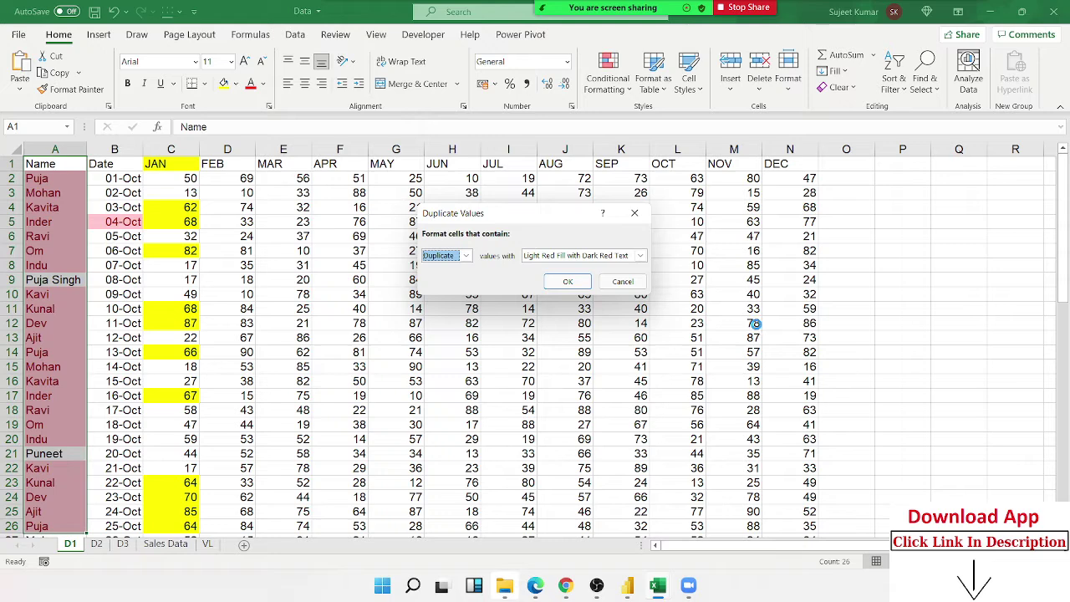
pyautogui.press('Escape')
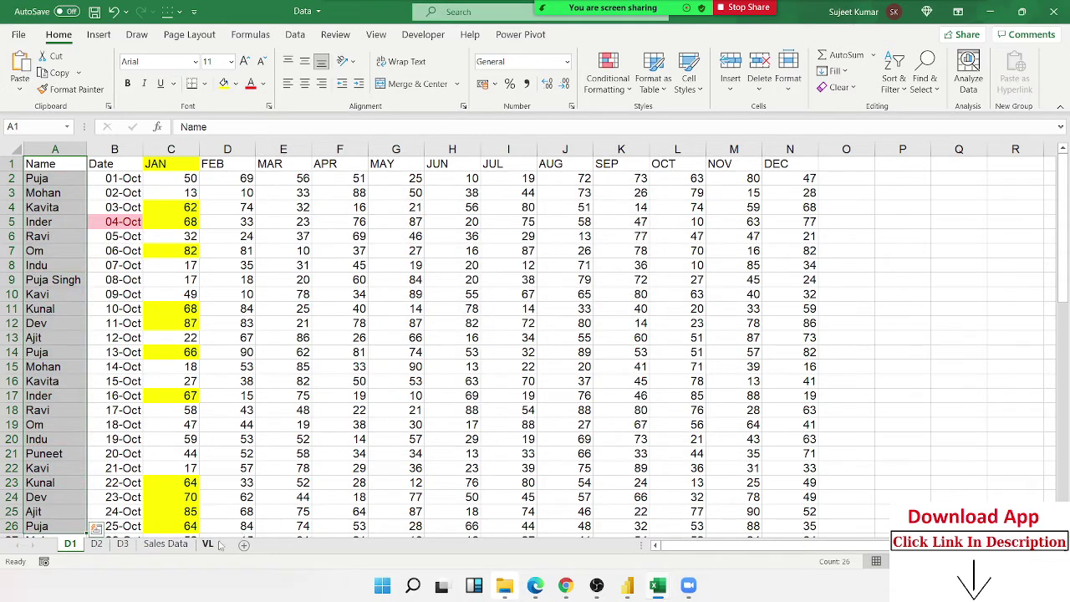
# Add a new sheet with the heading 'Mobile' in A1.
pyautogui.click(244, 544)
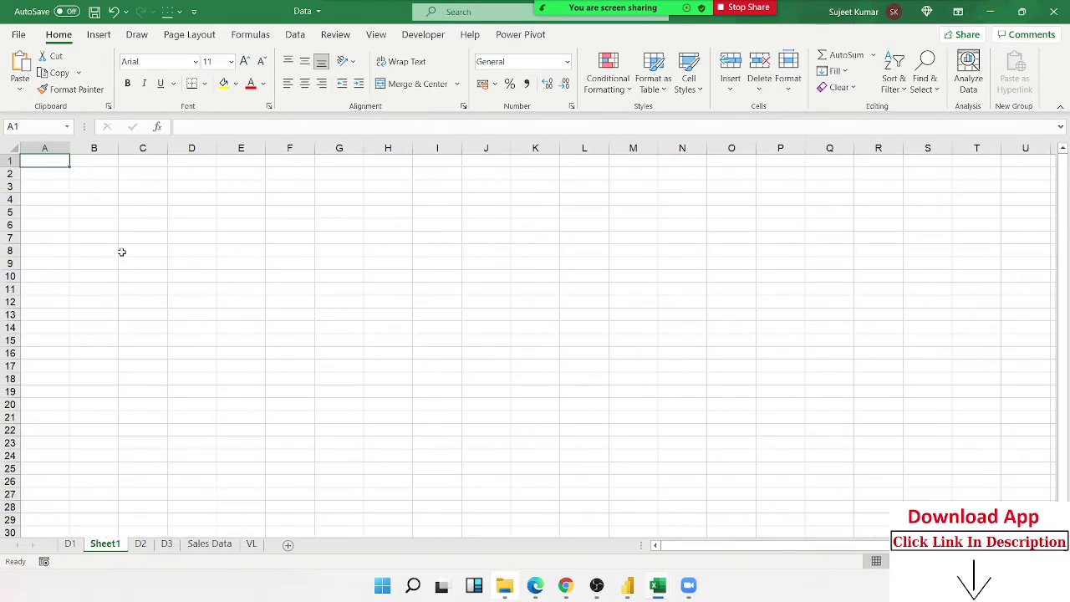
pyautogui.write('Mobi')
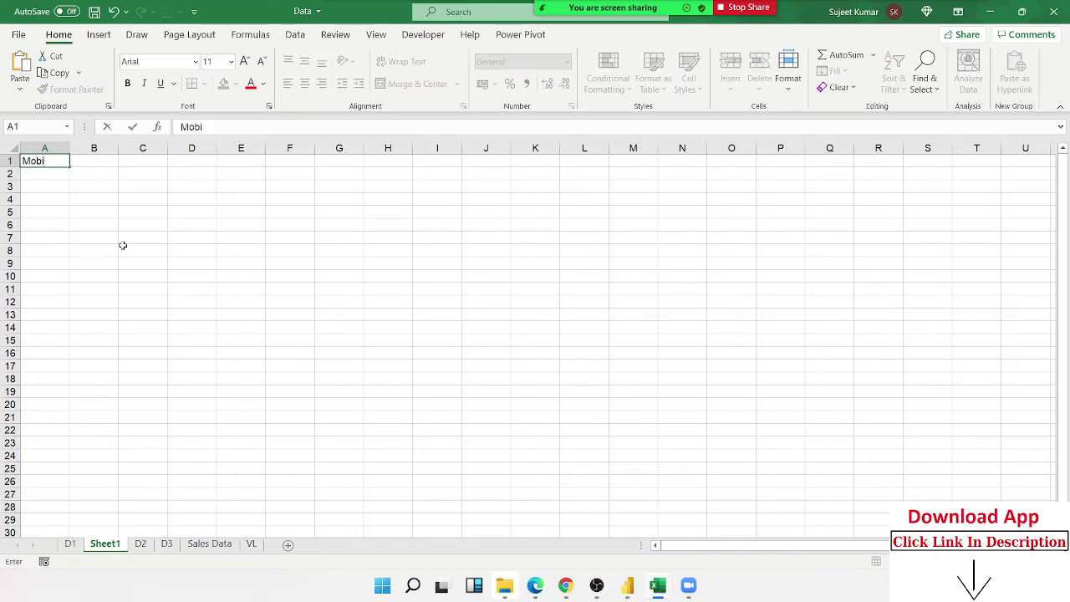
pyautogui.write('le')
pyautogui.press('Return')
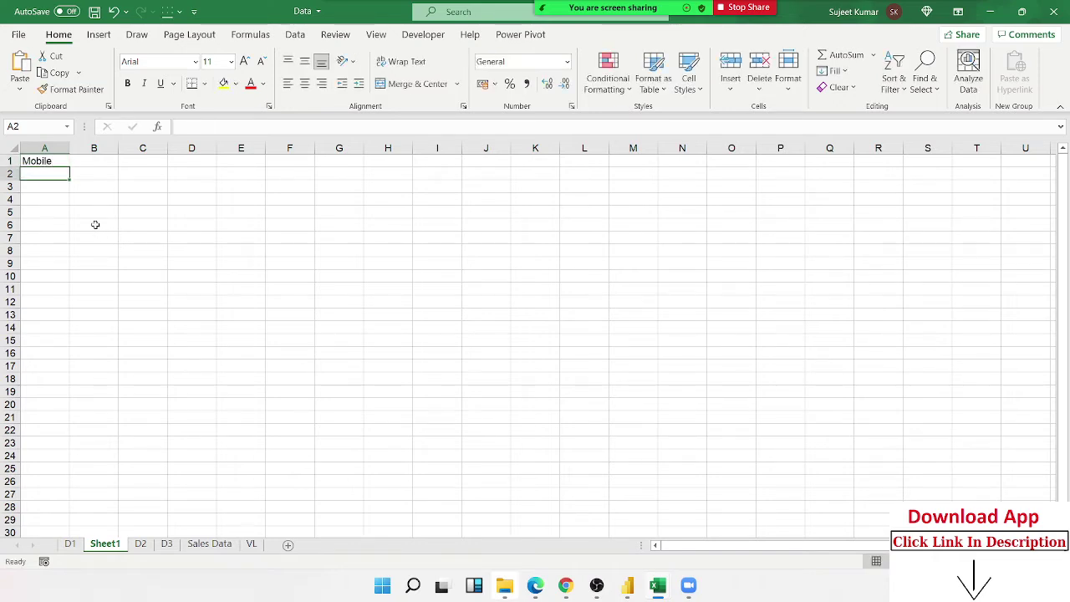
# Apply a Duplicate Values highlight rule to all of column A.
pyautogui.click(50, 148)
pyautogui.click(607, 80)
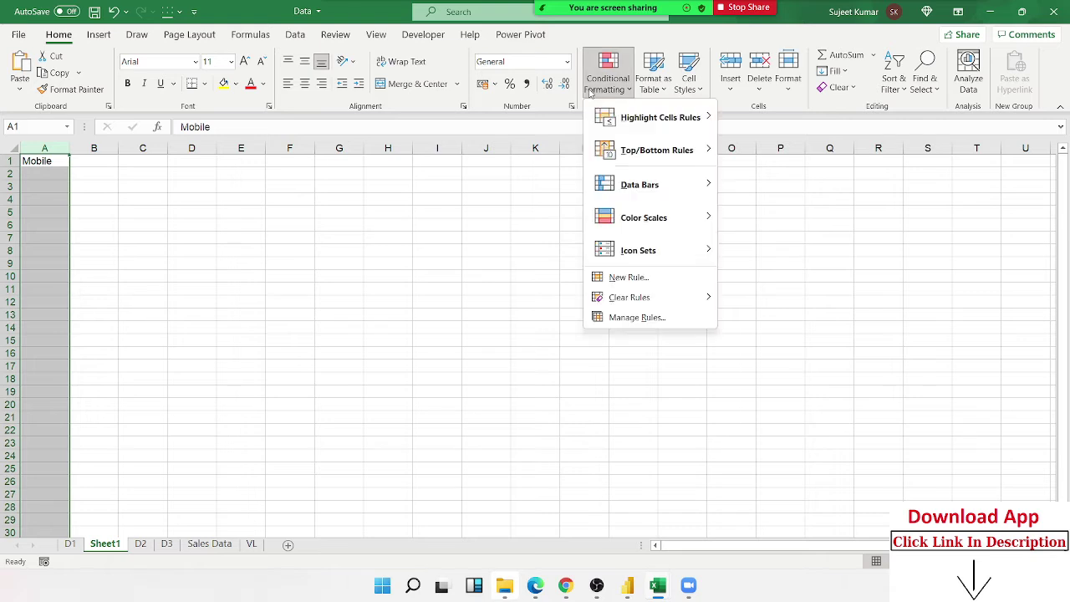
pyautogui.moveTo(661, 117)
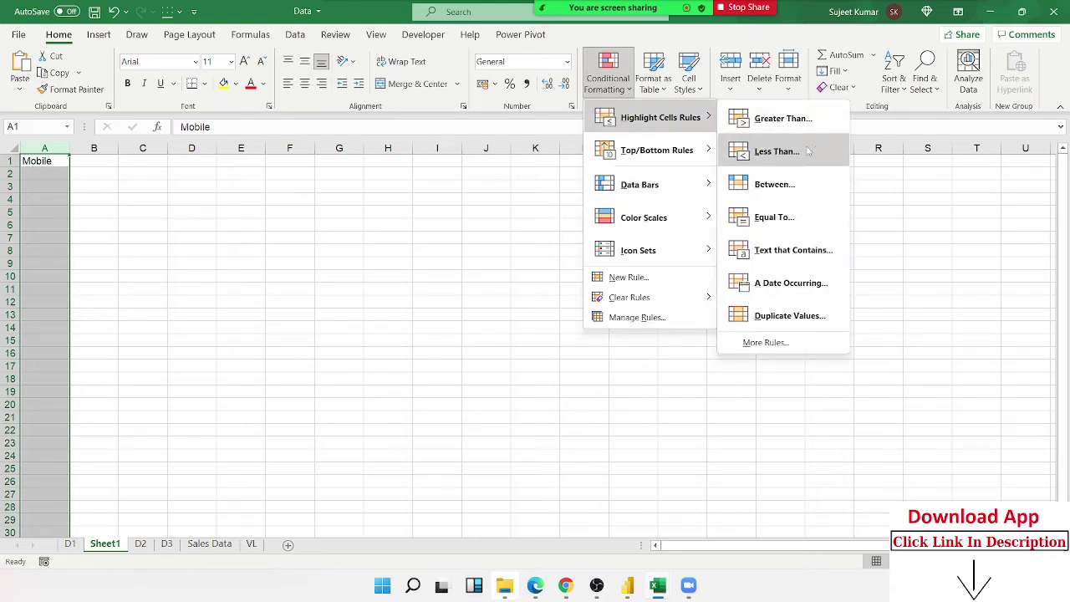
pyautogui.click(815, 316)
pyautogui.click(575, 285)
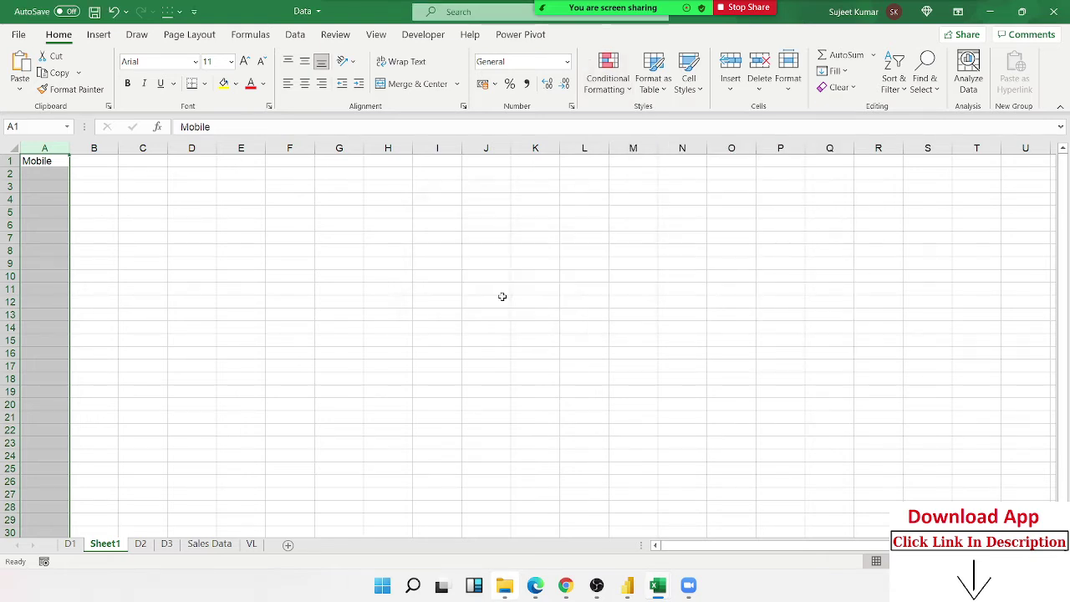
# Enter the mobile number in A2 and the same number again in A6.
pyautogui.keyDown('ctrl'); pyautogui.scroll(5, 350, 291); pyautogui.keyUp('ctrl')
pyautogui.keyDown('ctrl'); pyautogui.scroll(2, 350, 291); pyautogui.keyUp('ctrl')
pyautogui.click(123, 217)
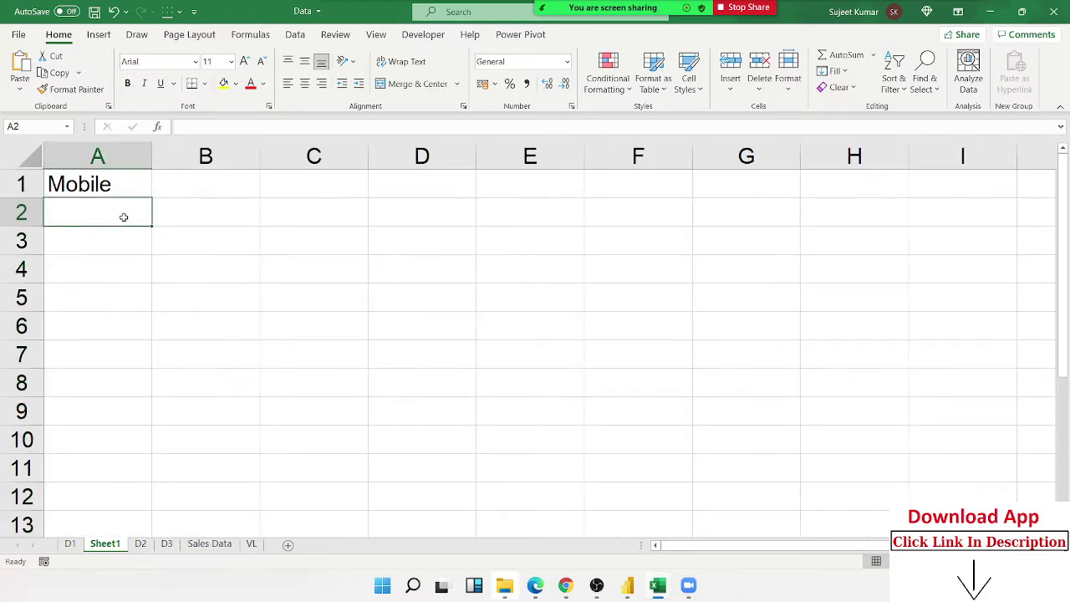
pyautogui.write('8802579')
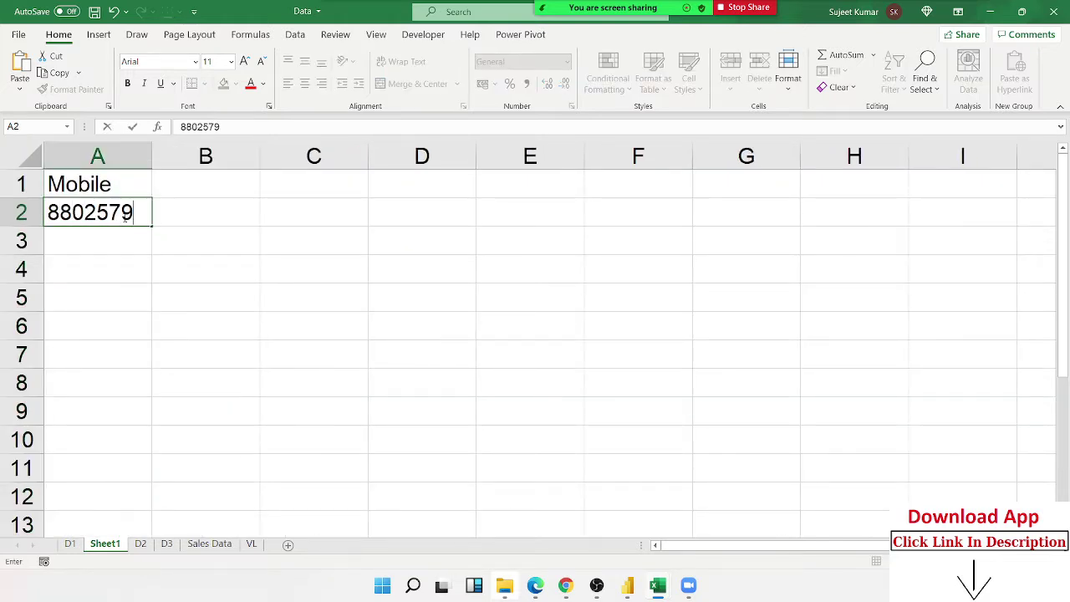
pyautogui.write('3')
pyautogui.press('Return')
pyautogui.doubleClick(123, 216)
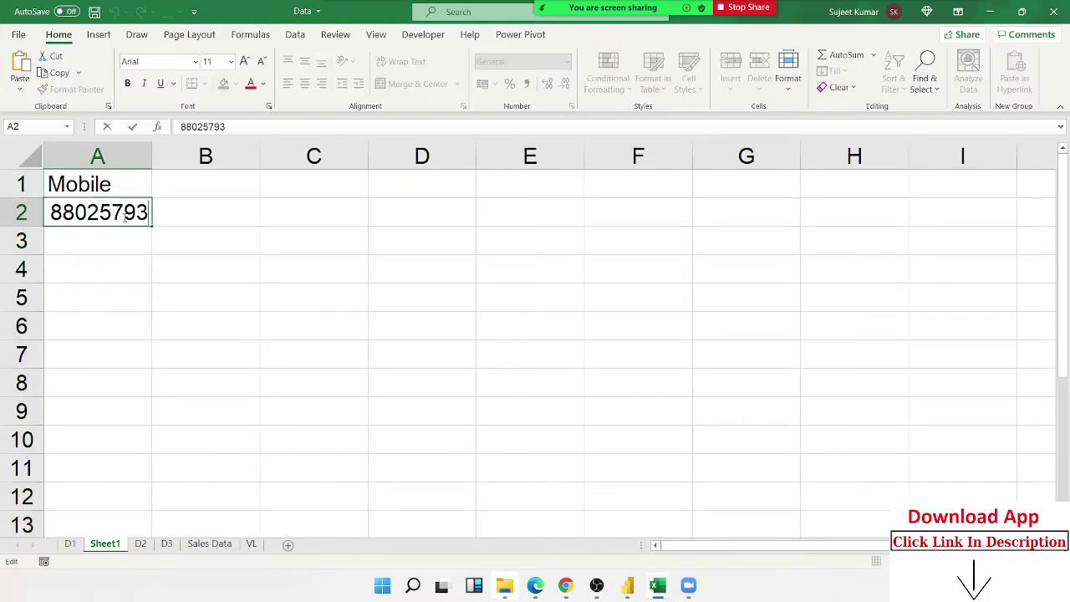
pyautogui.write('88')
pyautogui.press('Return')
pyautogui.press('Return')
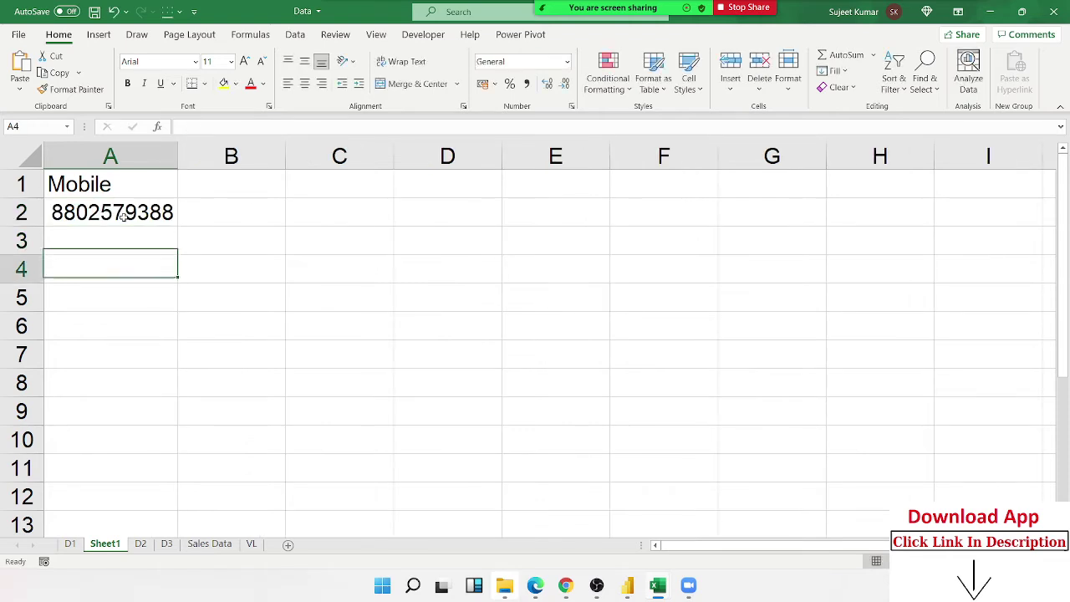
pyautogui.press('Return')
pyautogui.press('Return')
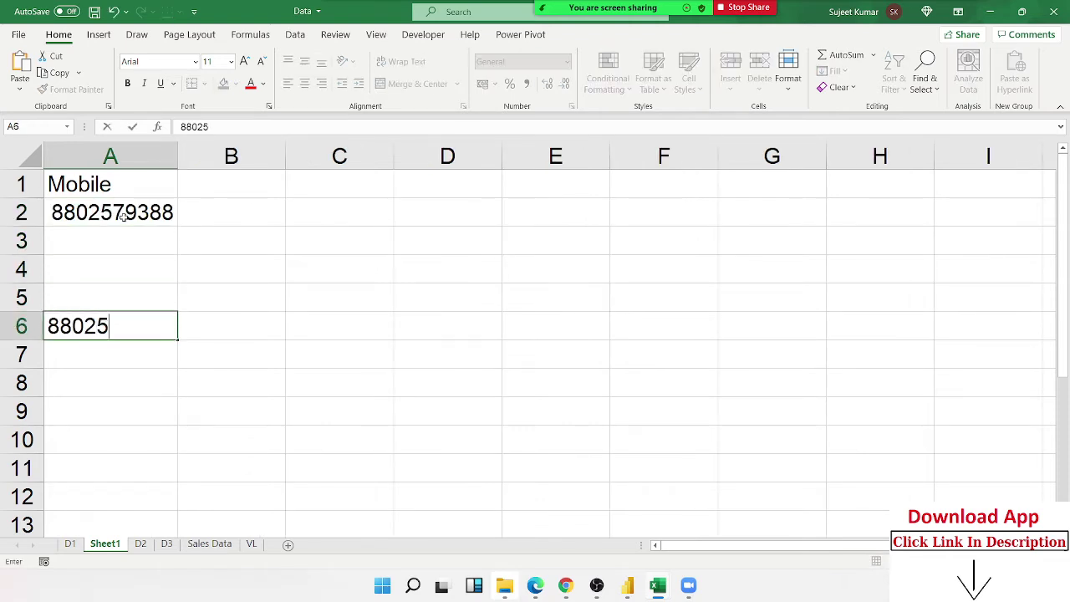
pyautogui.press('Return')
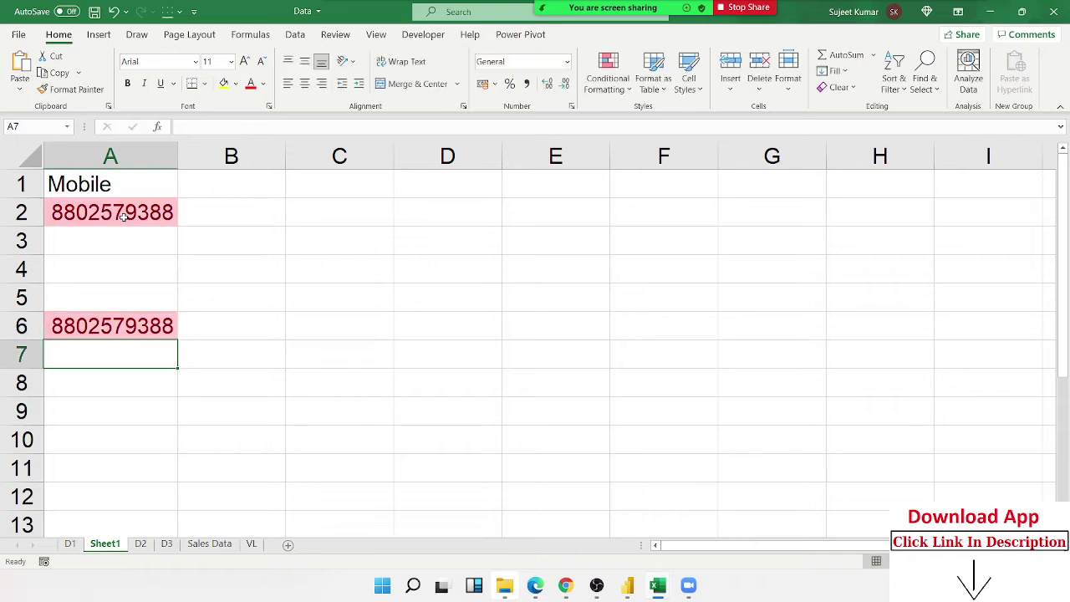
# Put 1 in both A10 and A8, then return to the D1 sheet.
pyautogui.press('Return')
pyautogui.press('Return')
pyautogui.press('Return')
pyautogui.write('88')
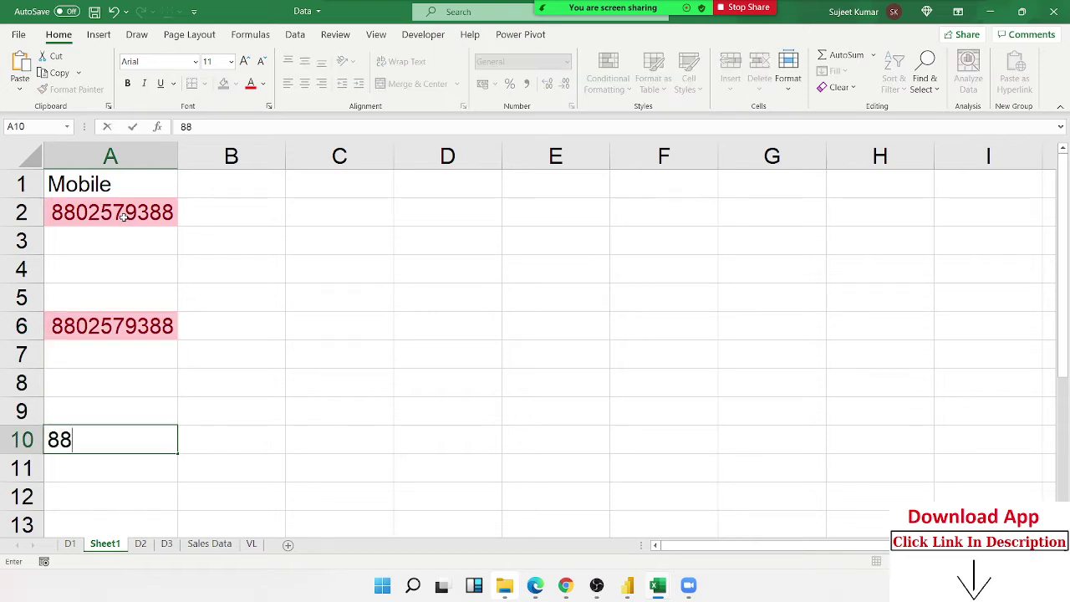
pyautogui.write('02579')
pyautogui.press('Return')
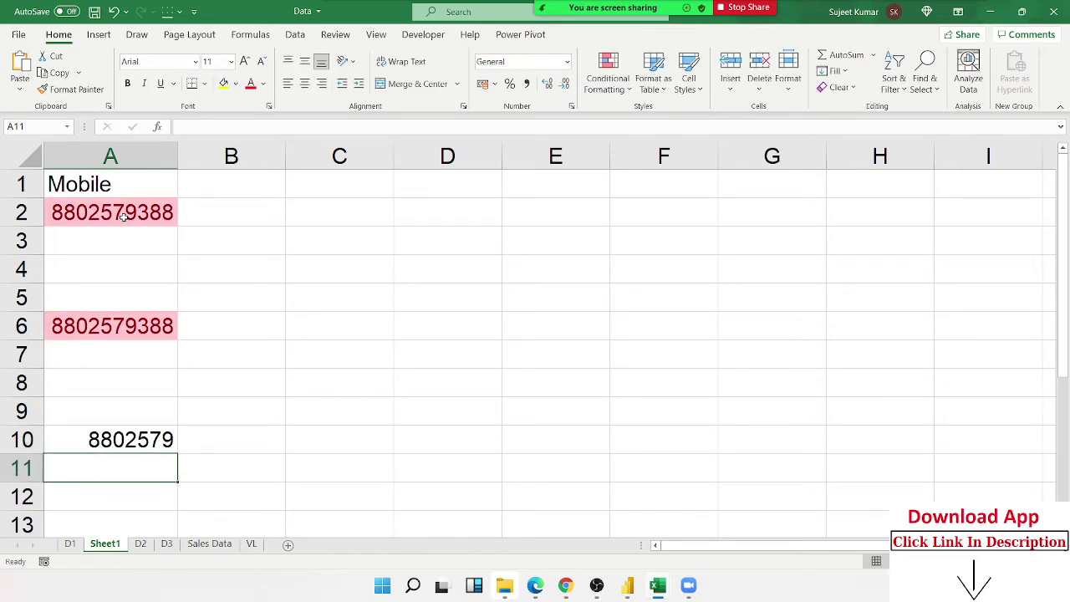
pyautogui.press('Up')
pyautogui.press('Delete')
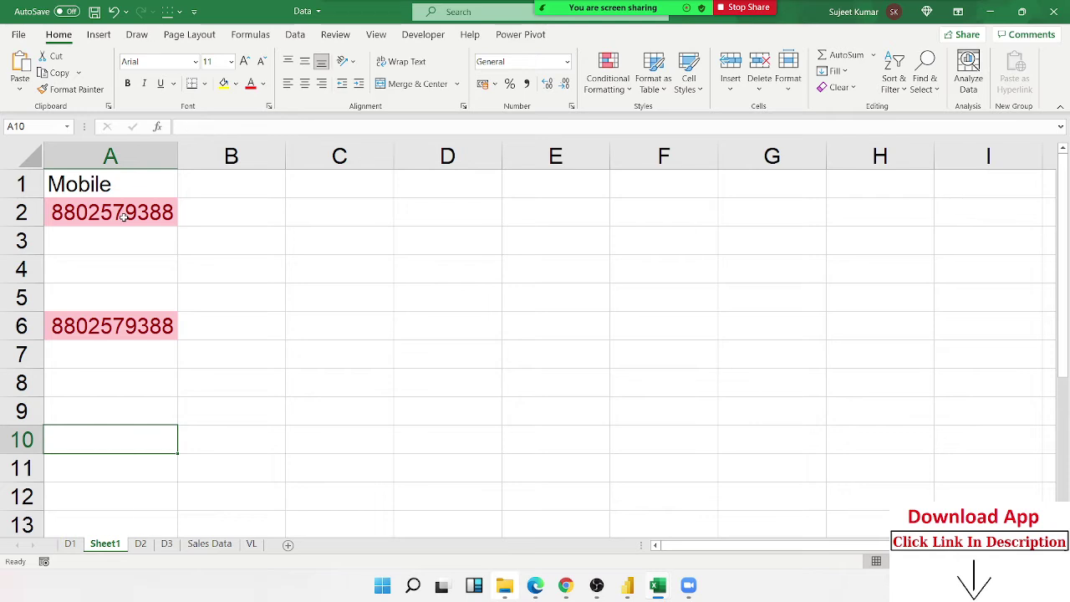
pyautogui.write('1')
pyautogui.press('Up')
pyautogui.press('Up')
pyautogui.write('41')
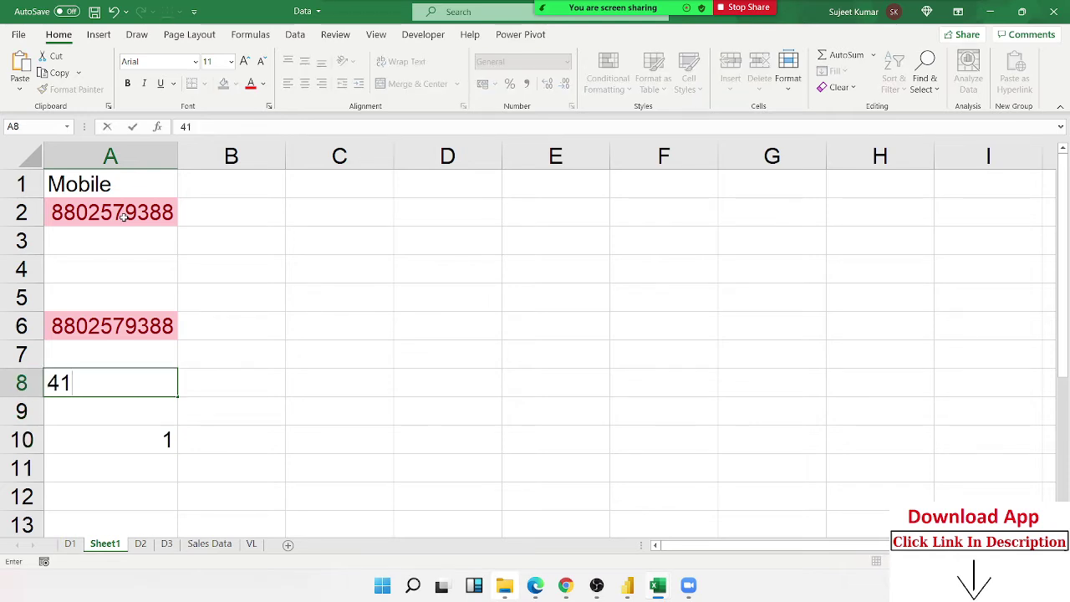
pyautogui.press('BackSpace')
pyautogui.press('BackSpace')
pyautogui.write('1')
pyautogui.press('Return')
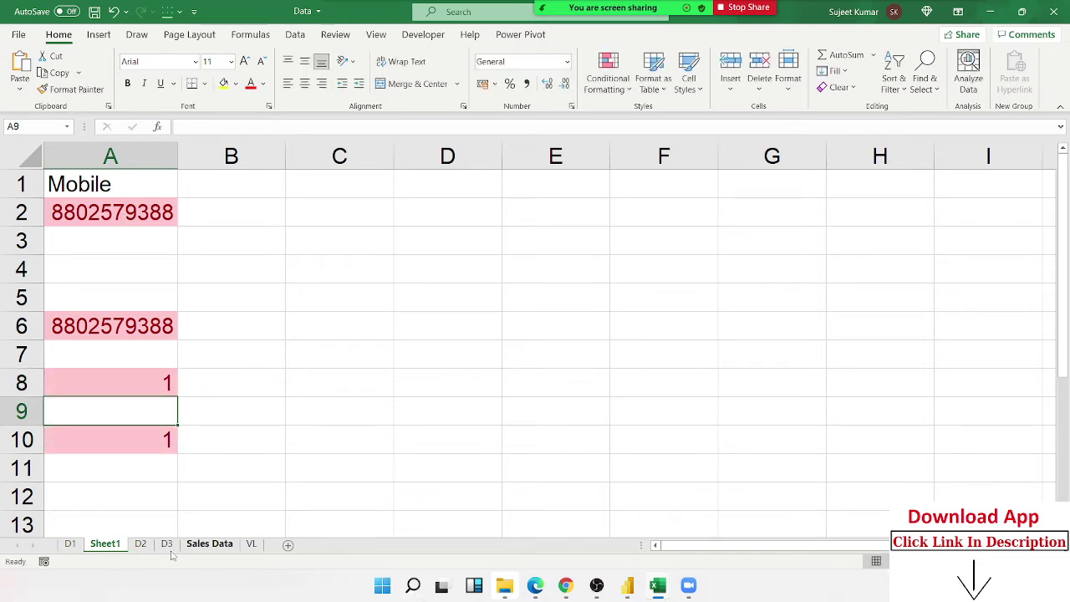
pyautogui.click(71, 543)
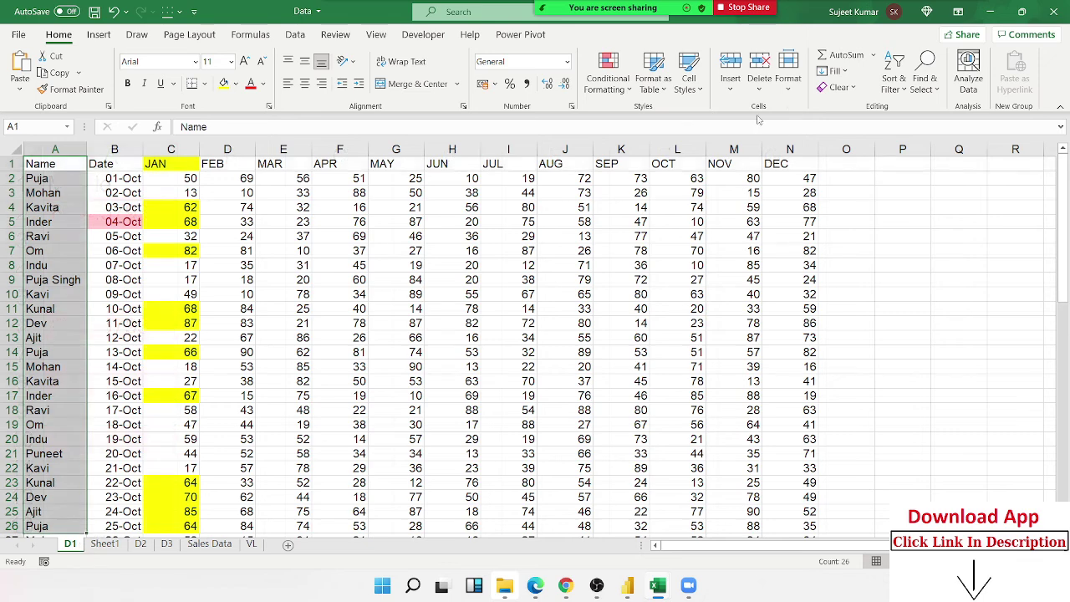
pyautogui.click(620, 89)
pyautogui.moveTo(661, 117)
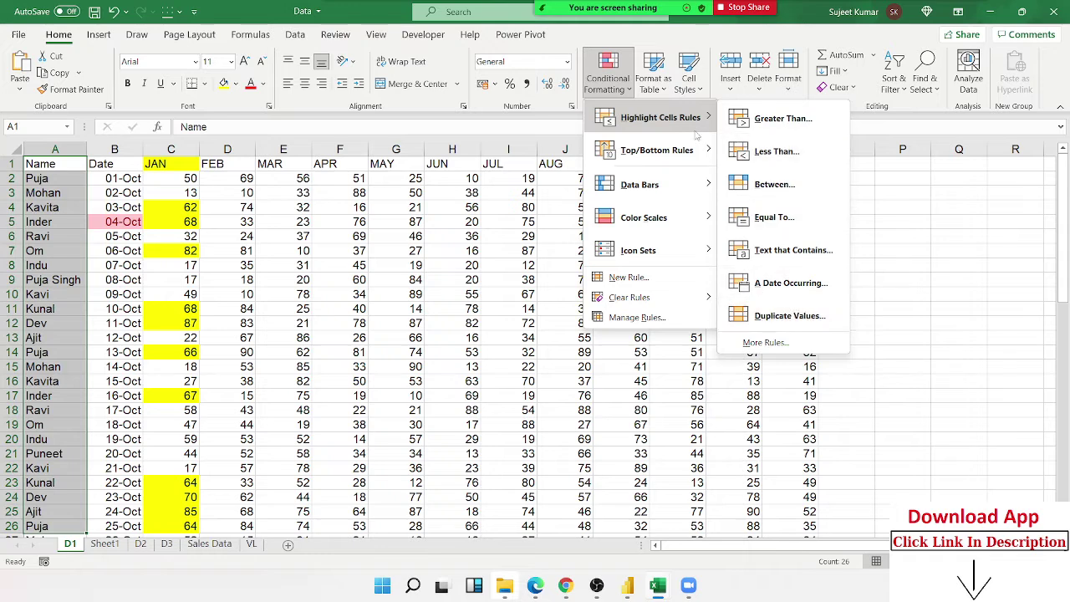
pyautogui.click(411, 220)
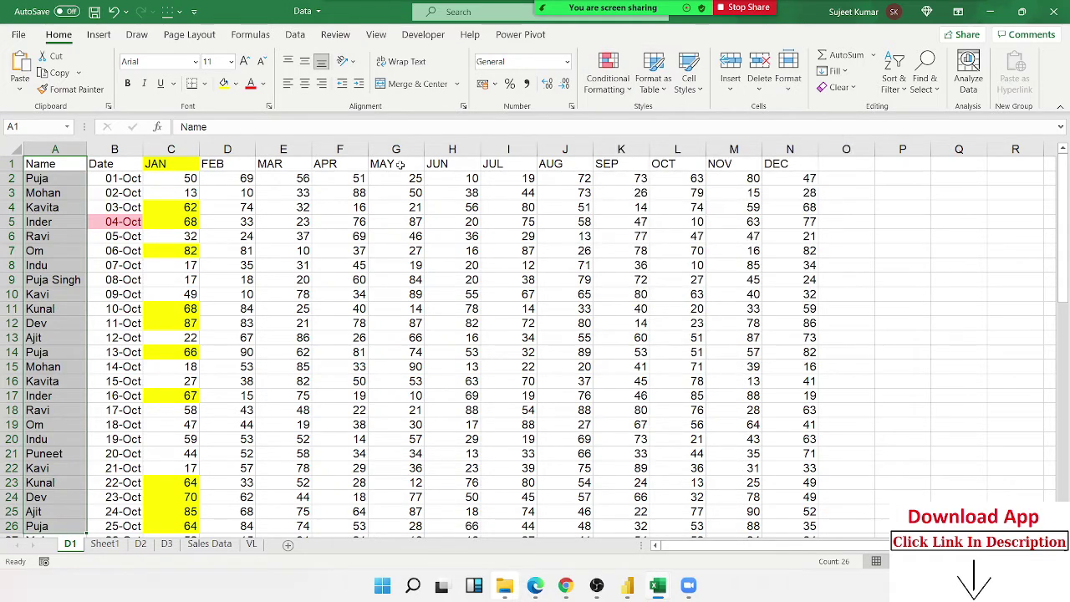
pyautogui.moveTo(777, 164)
pyautogui.mouseDown()
pyautogui.moveTo(788, 522)
pyautogui.moveTo(780, 488)
pyautogui.mouseUp()
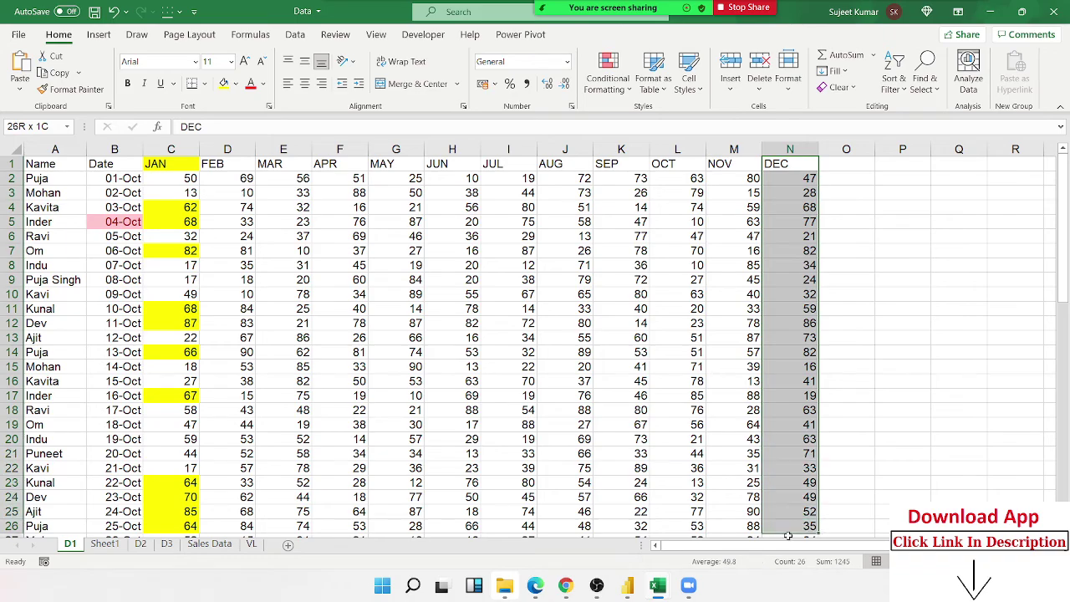
pyautogui.scroll(5, 786, 335)
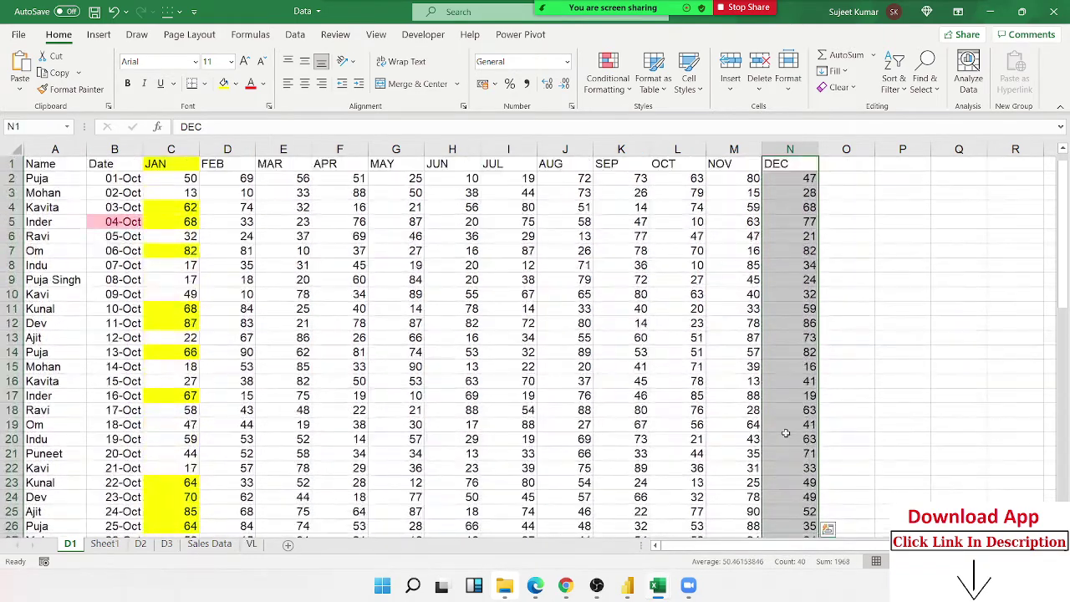
pyautogui.click(608, 71)
pyautogui.moveTo(626, 151)
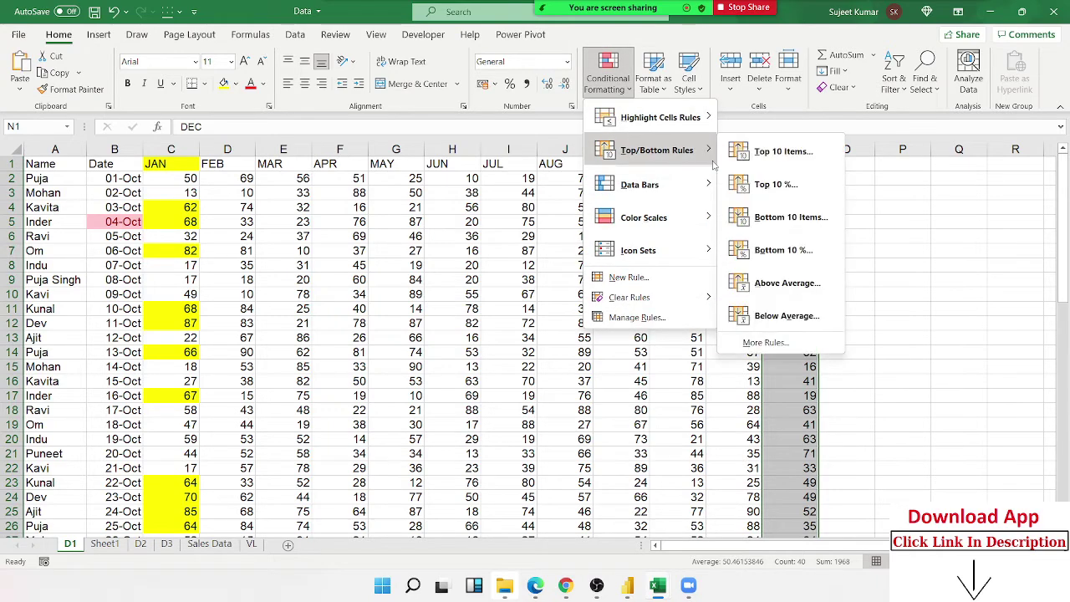
pyautogui.click(766, 155)
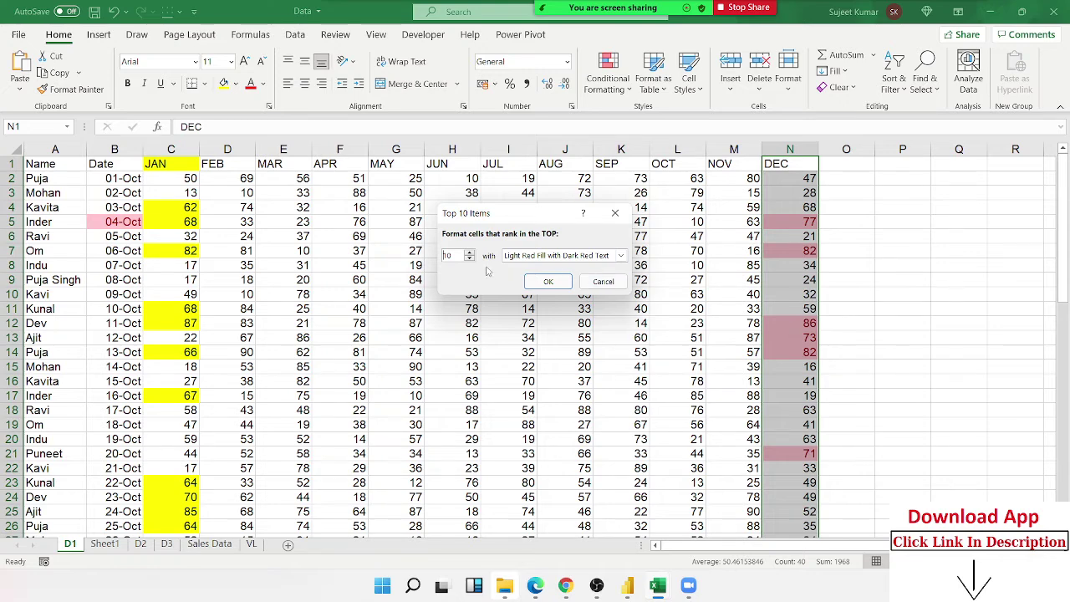
pyautogui.doubleClick(450, 255)
pyautogui.press('Escape')
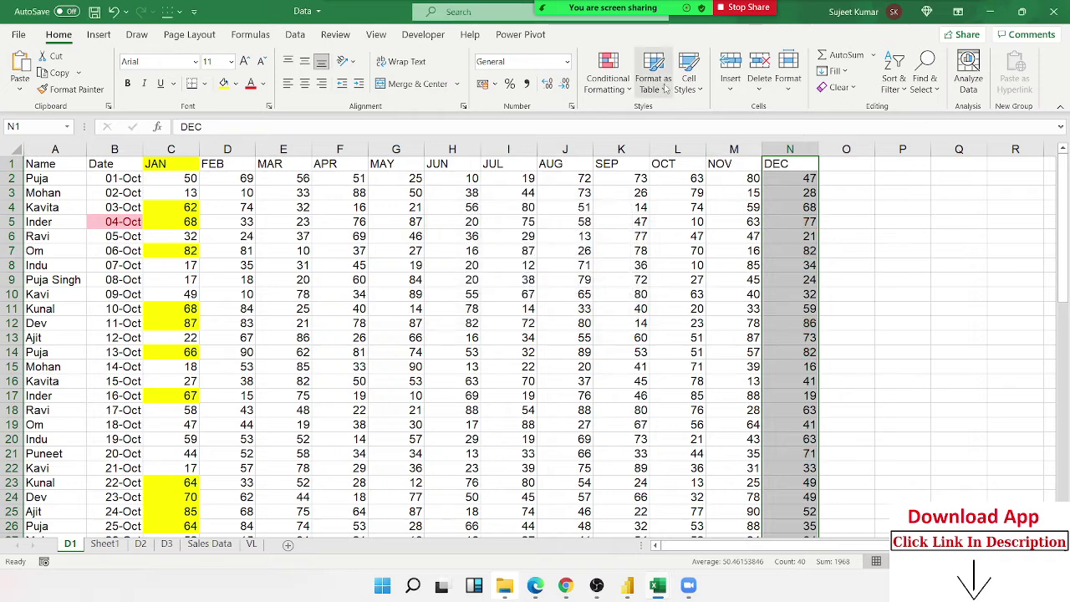
# Start a Bottom 10 Items rule for DEC, cancel it, and reopen the Top/Bottom Rules menu.
pyautogui.click(608, 71)
pyautogui.moveTo(643, 150)
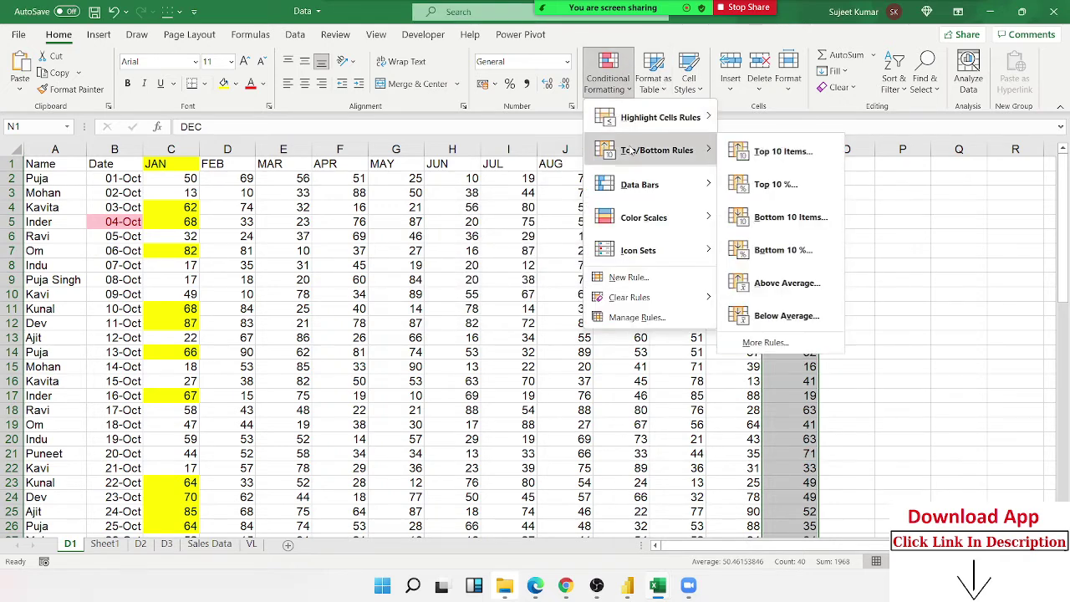
pyautogui.click(782, 217)
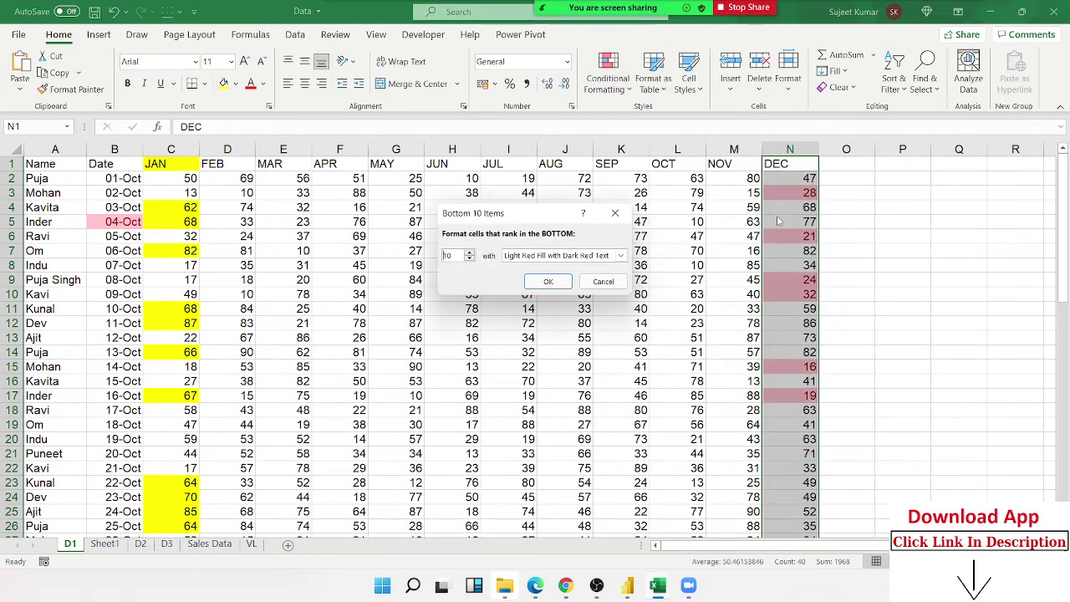
pyautogui.click(623, 214)
pyautogui.click(608, 74)
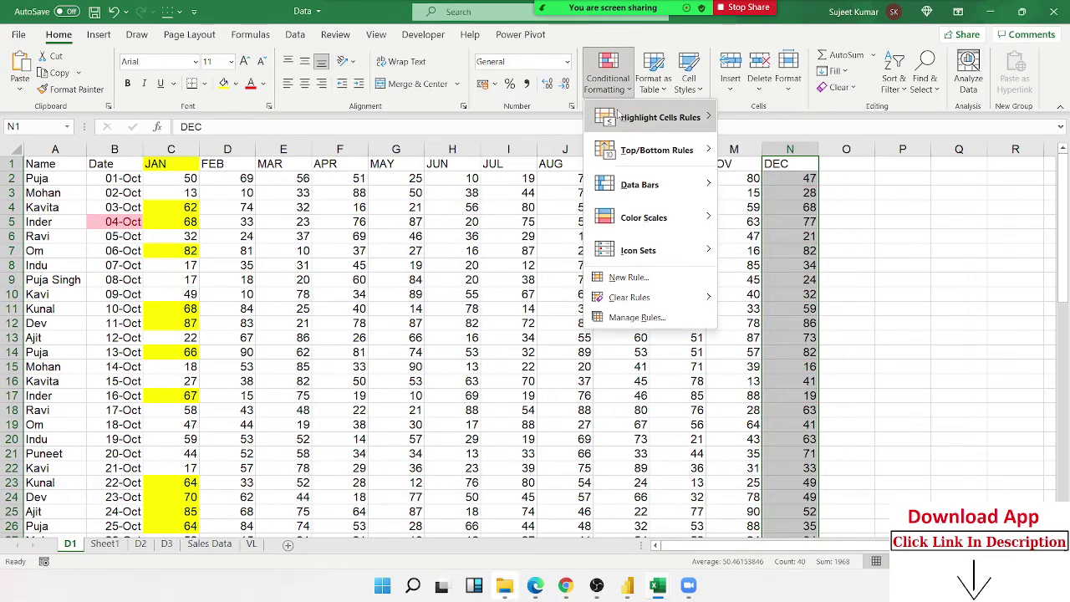
pyautogui.moveTo(647, 150)
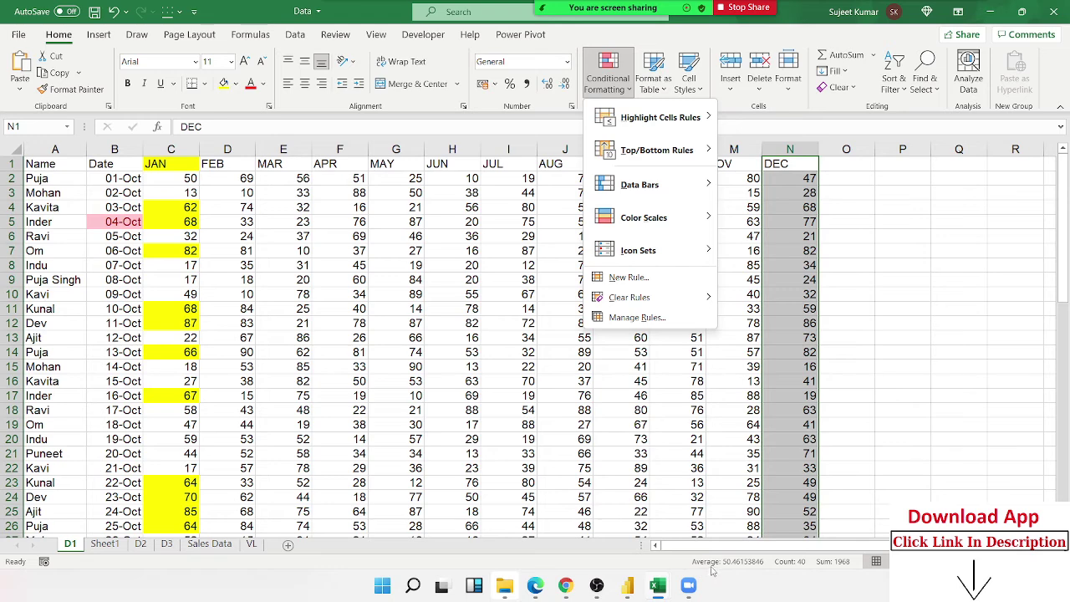
# Preview an Above Average rule on DEC, cancel it, then preview a Below Average rule.
pyautogui.moveTo(691, 157)
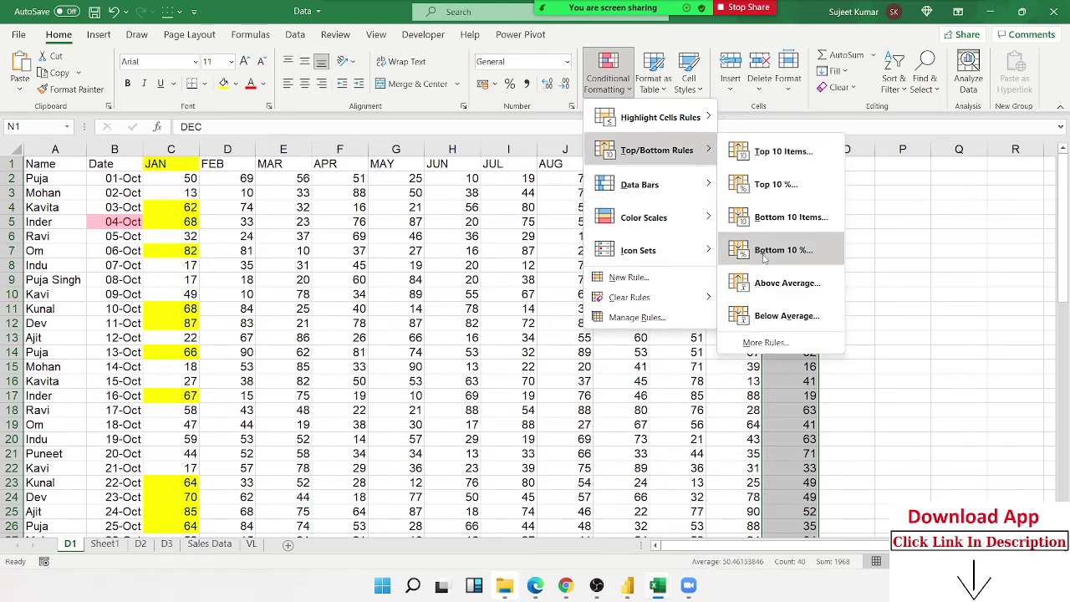
pyautogui.click(761, 283)
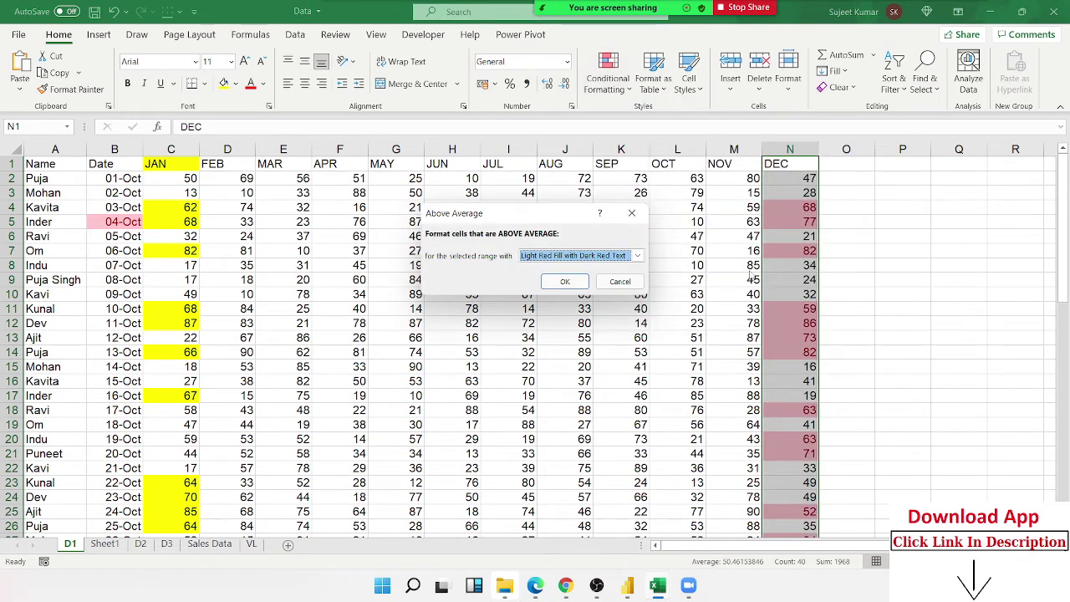
pyautogui.click(619, 281)
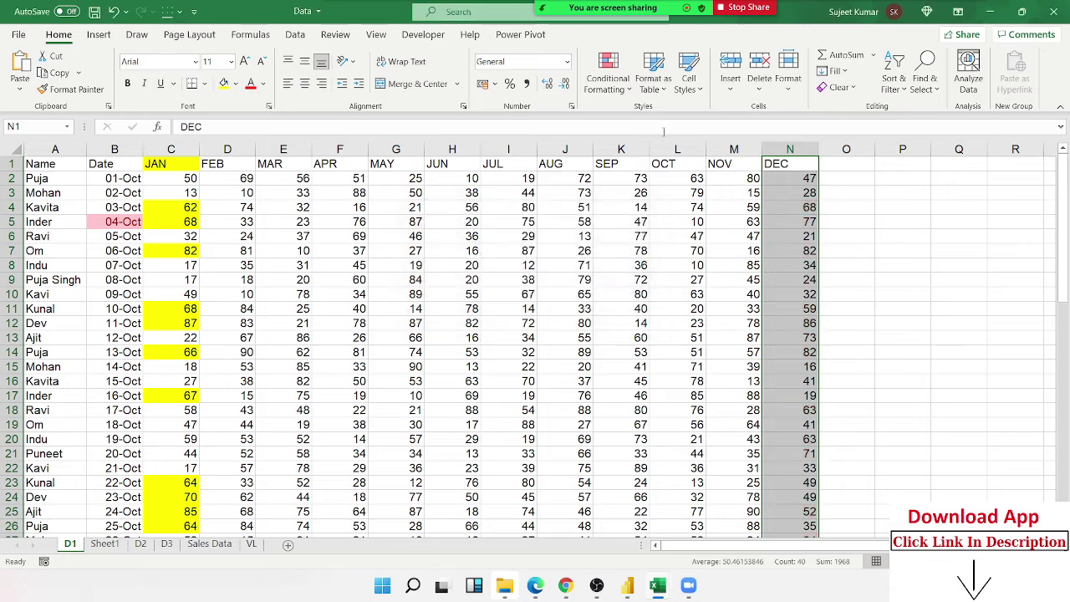
pyautogui.click(616, 90)
pyautogui.moveTo(694, 153)
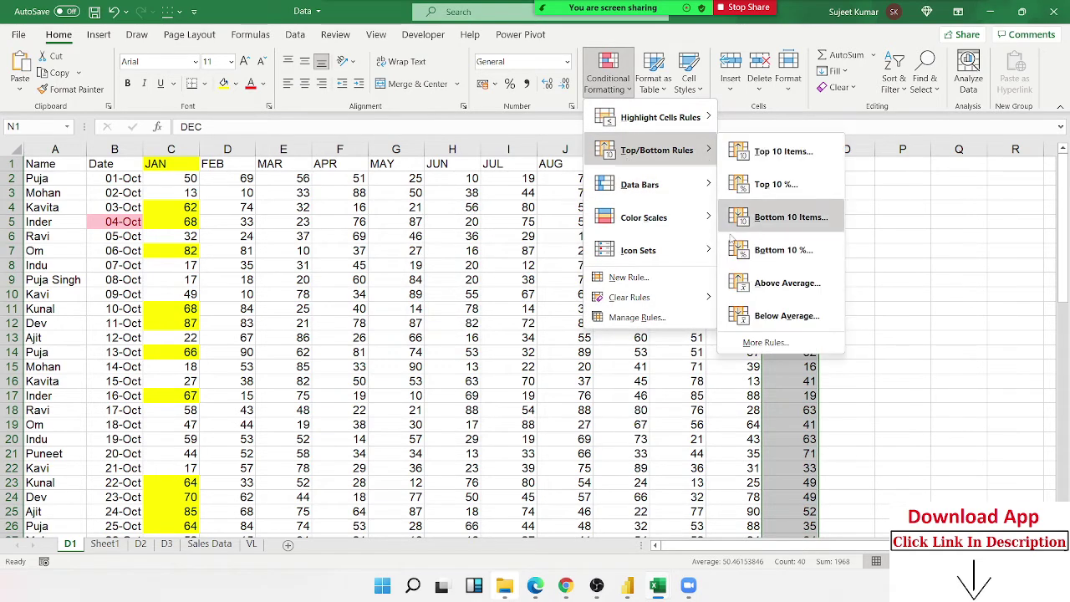
pyautogui.click(757, 321)
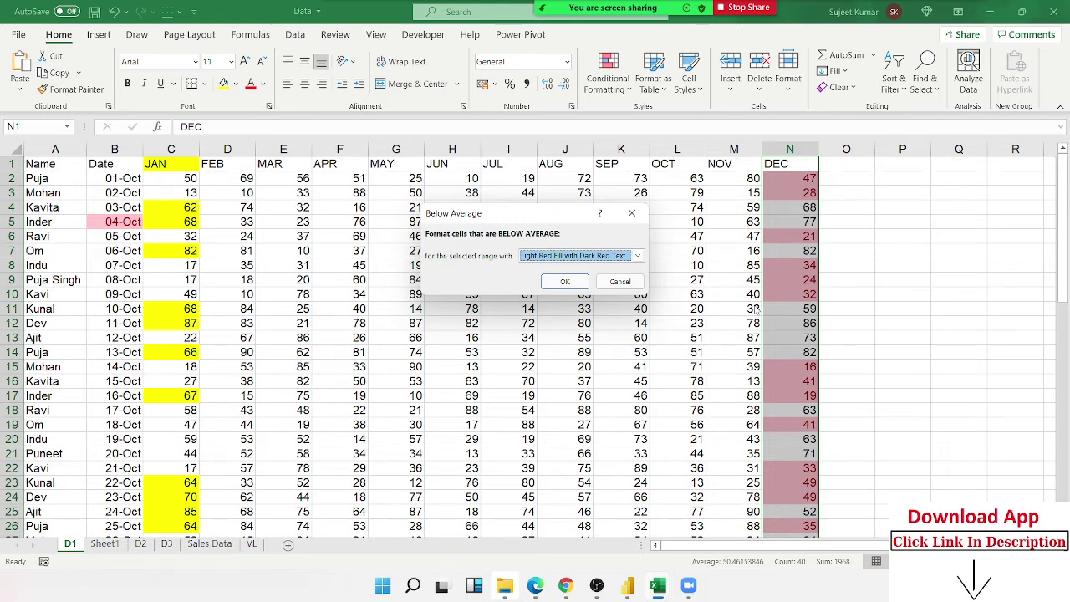
# Check the Below Average format list, keep light red fill, then cancel the rule.
pyautogui.click(559, 257)
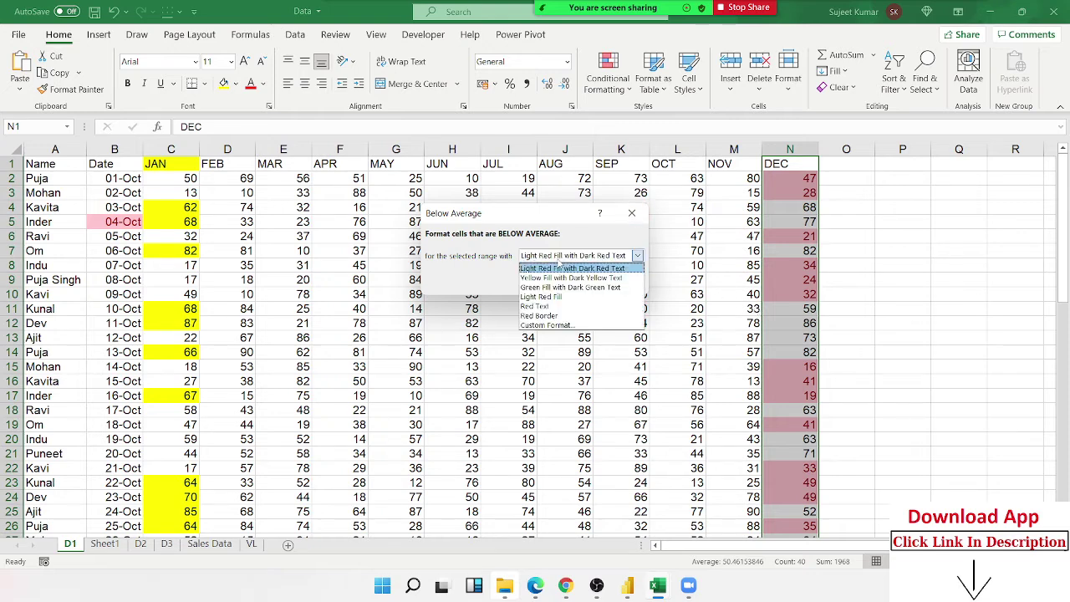
pyautogui.click(559, 259)
pyautogui.click(604, 281)
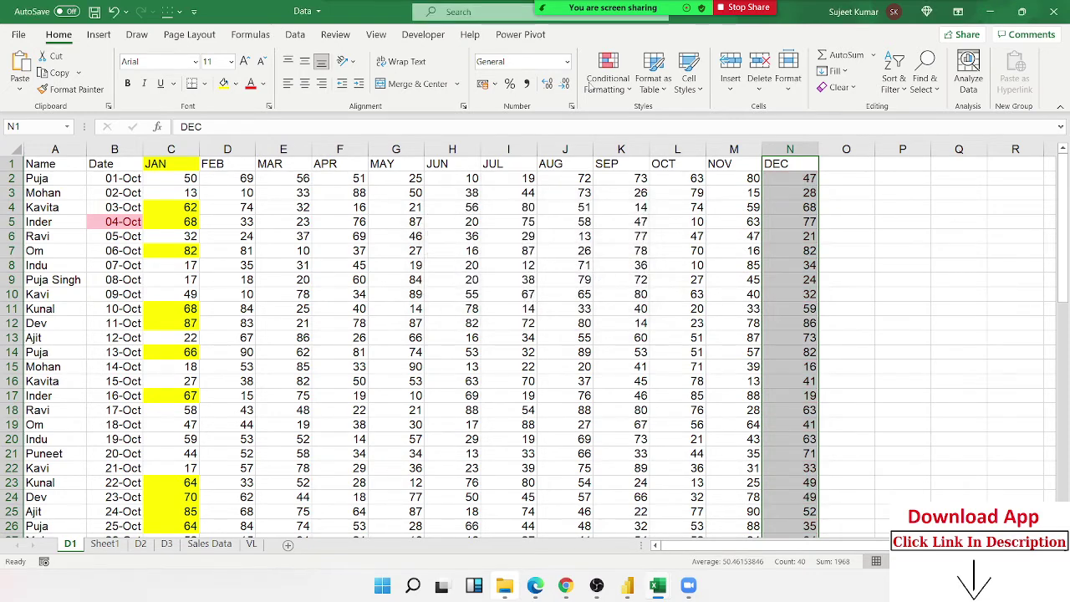
# Add Gradient Fill Blue data bars to the DEC column, then go to sheet D2.
pyautogui.click(608, 71)
pyautogui.moveTo(617, 186)
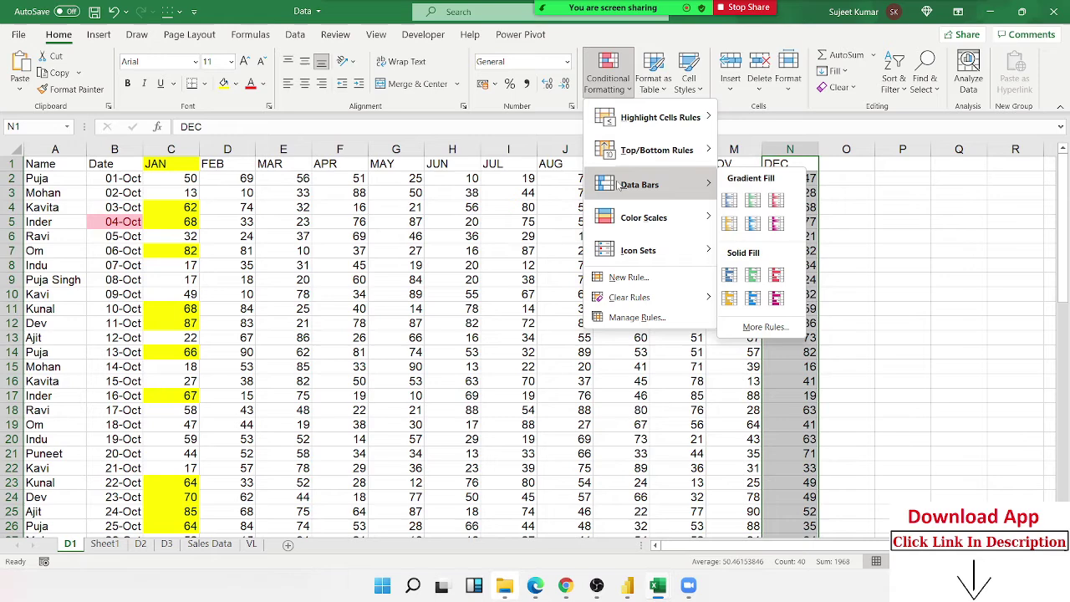
pyautogui.click(729, 200)
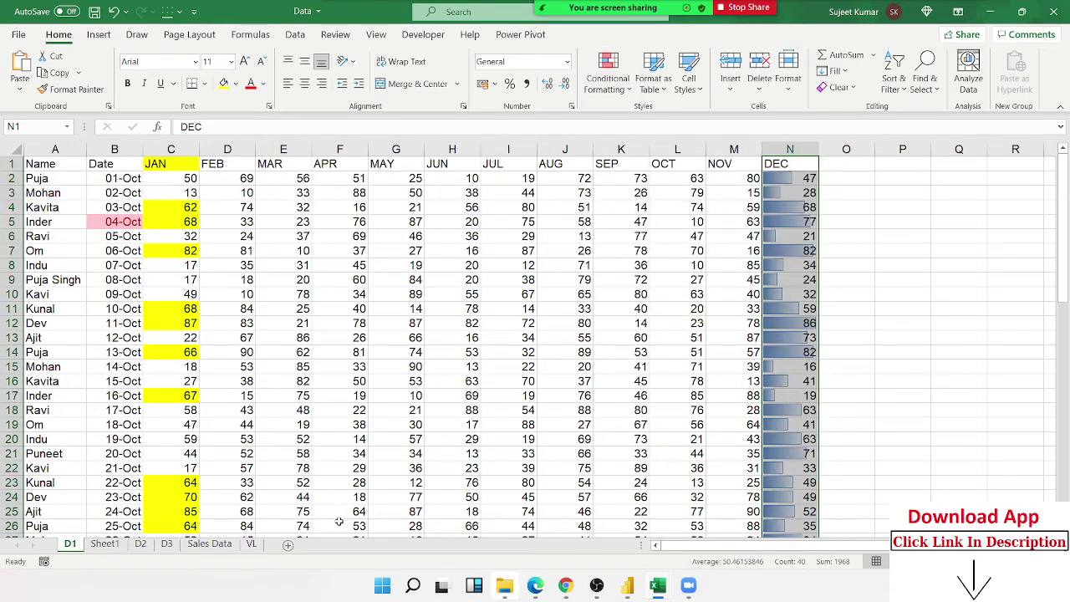
pyautogui.click(137, 545)
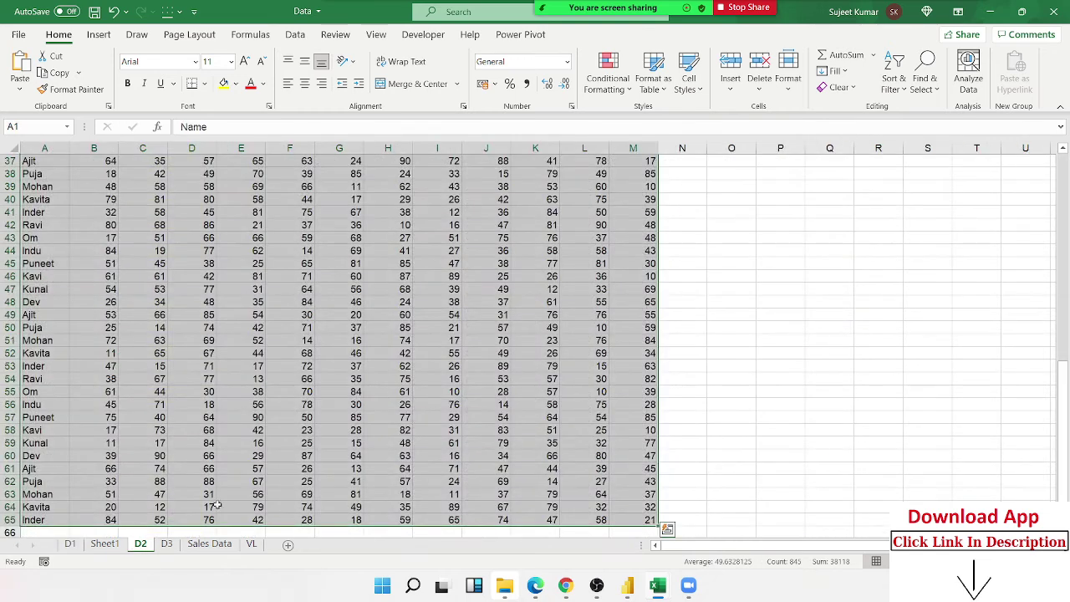
# On Sheet1, enter 1 through 10 in E1:E10 and select those cells.
pyautogui.click(107, 544)
pyautogui.click(578, 176)
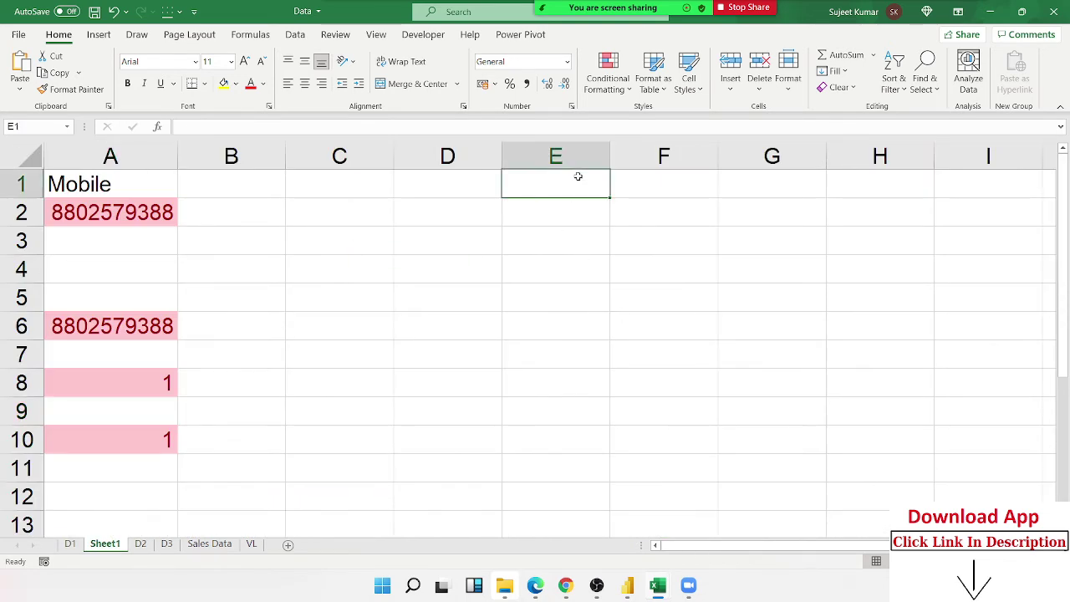
pyautogui.write('1')
pyautogui.press('Return')
pyautogui.write('2')
pyautogui.press('Return')
pyautogui.write('3')
pyautogui.press('Return')
pyautogui.write('4')
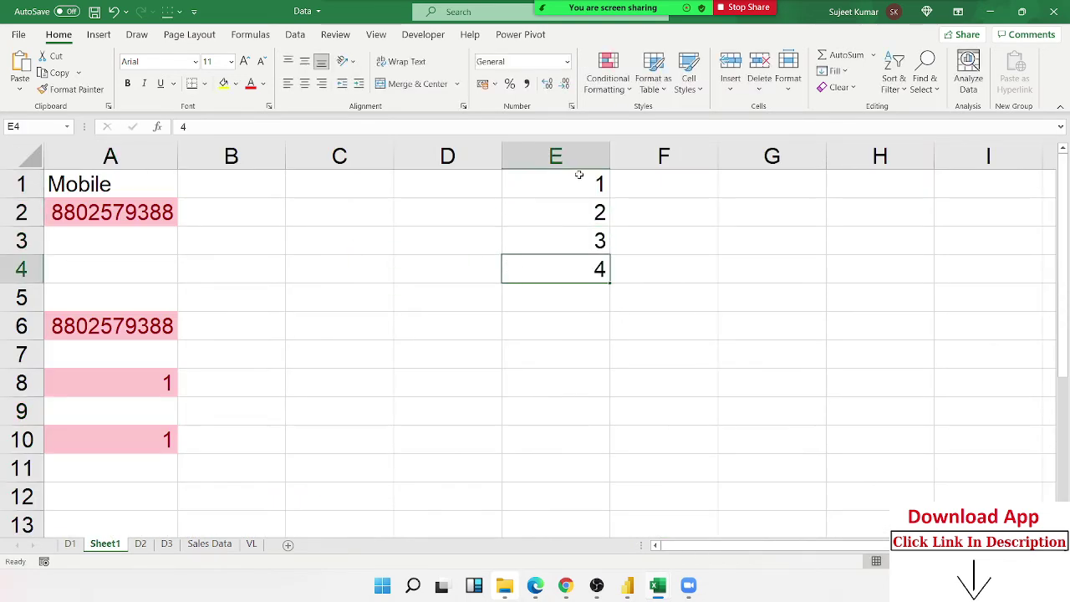
pyautogui.press('Return')
pyautogui.write('5')
pyautogui.press('Return')
pyautogui.write('6')
pyautogui.press('Return')
pyautogui.write('7')
pyautogui.press('Return')
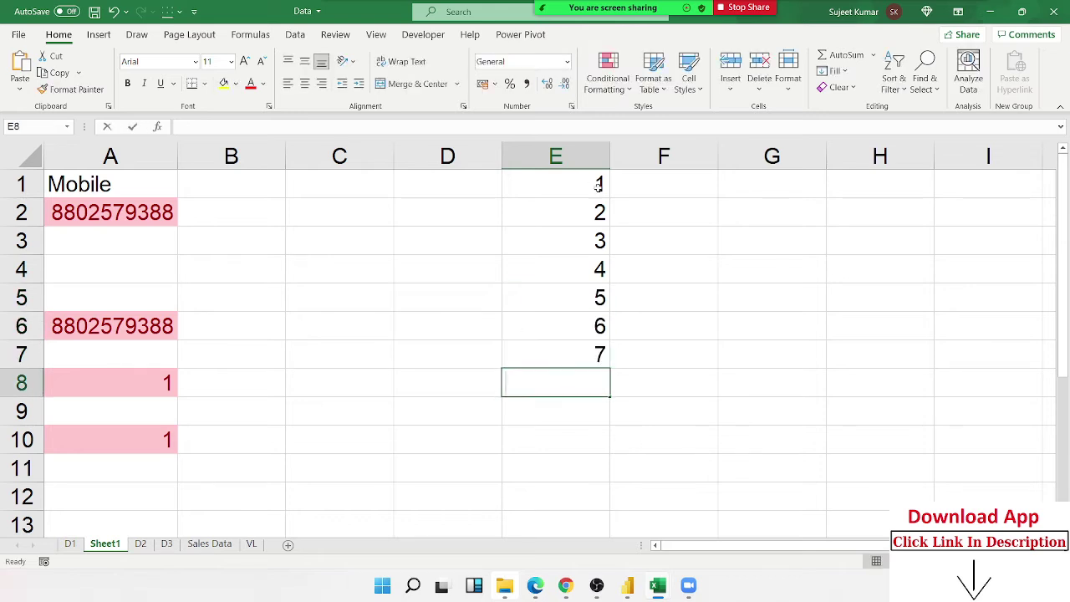
pyautogui.write('8')
pyautogui.press('Return')
pyautogui.write('9')
pyautogui.press('Return')
pyautogui.write('10')
pyautogui.press('Return')
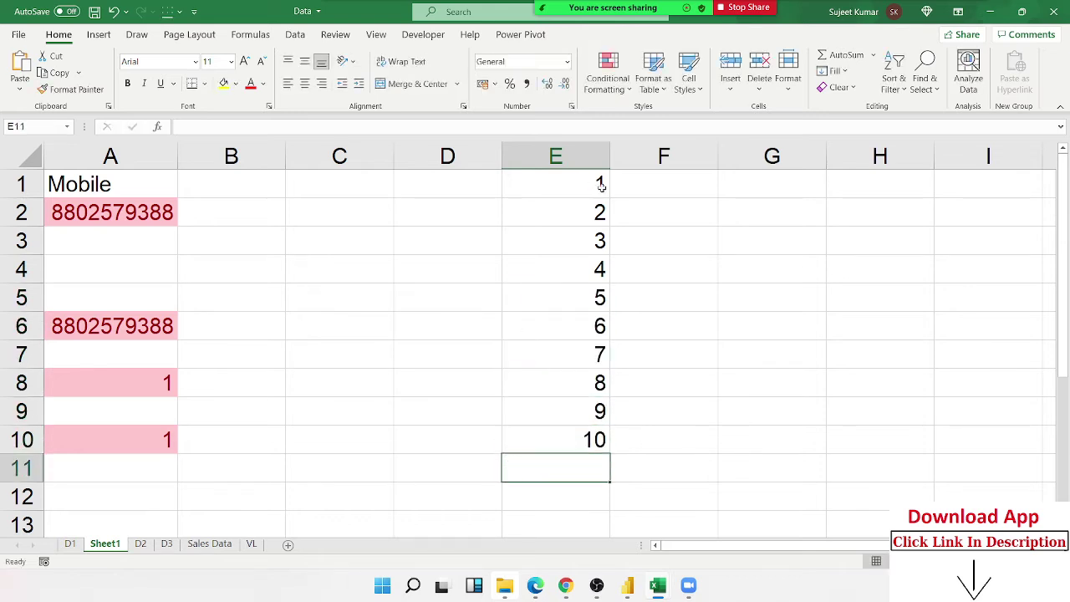
pyautogui.moveTo(592, 443)
pyautogui.mouseDown()
pyautogui.moveTo(558, 217)
pyautogui.moveTo(566, 179)
pyautogui.mouseUp()
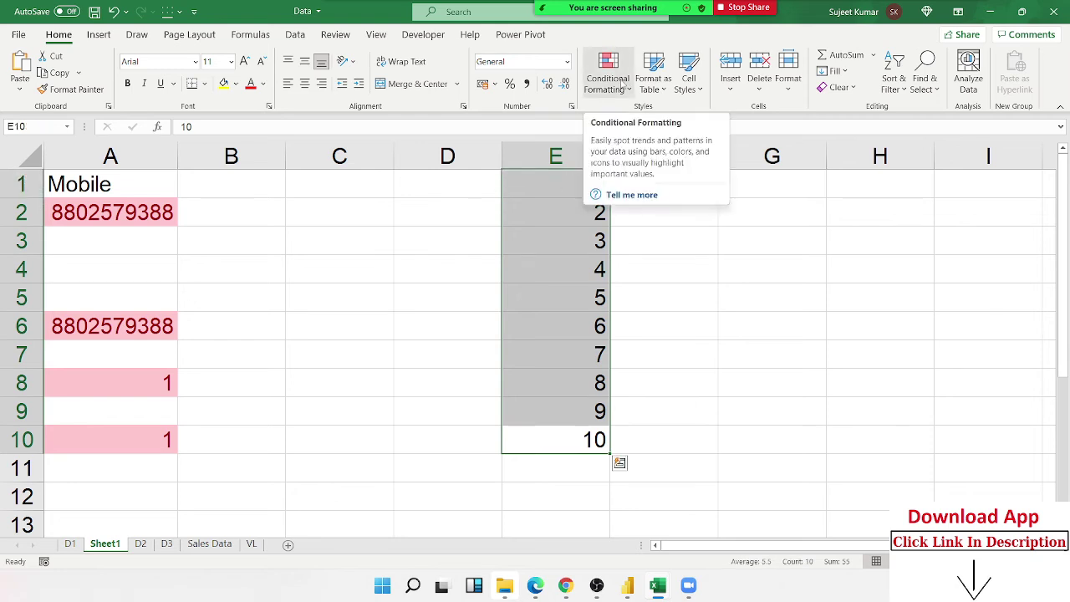
pyautogui.click(618, 84)
pyautogui.moveTo(640, 185)
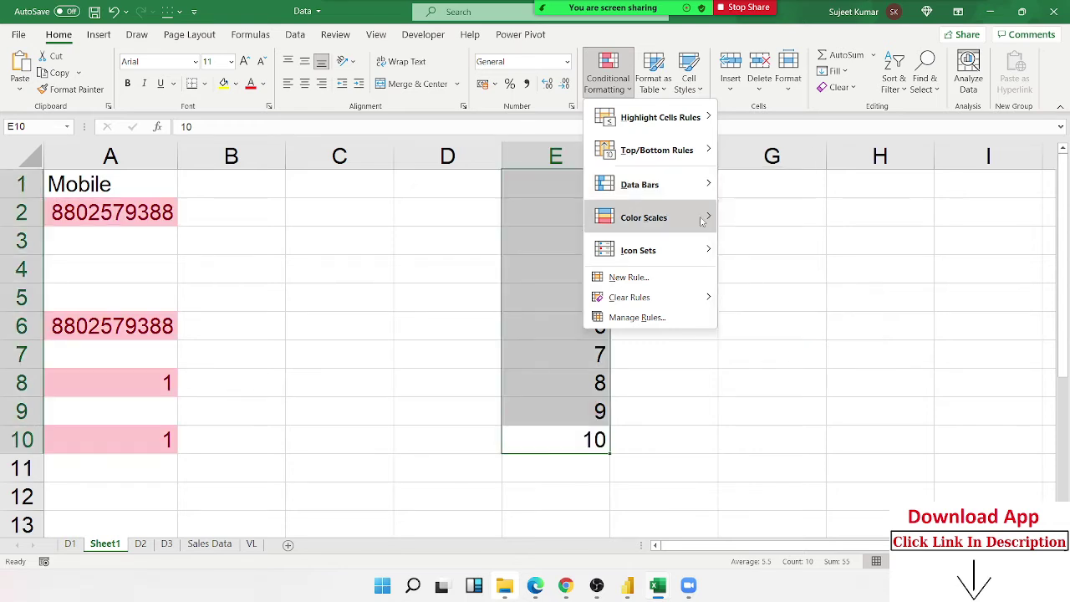
pyautogui.moveTo(703, 219)
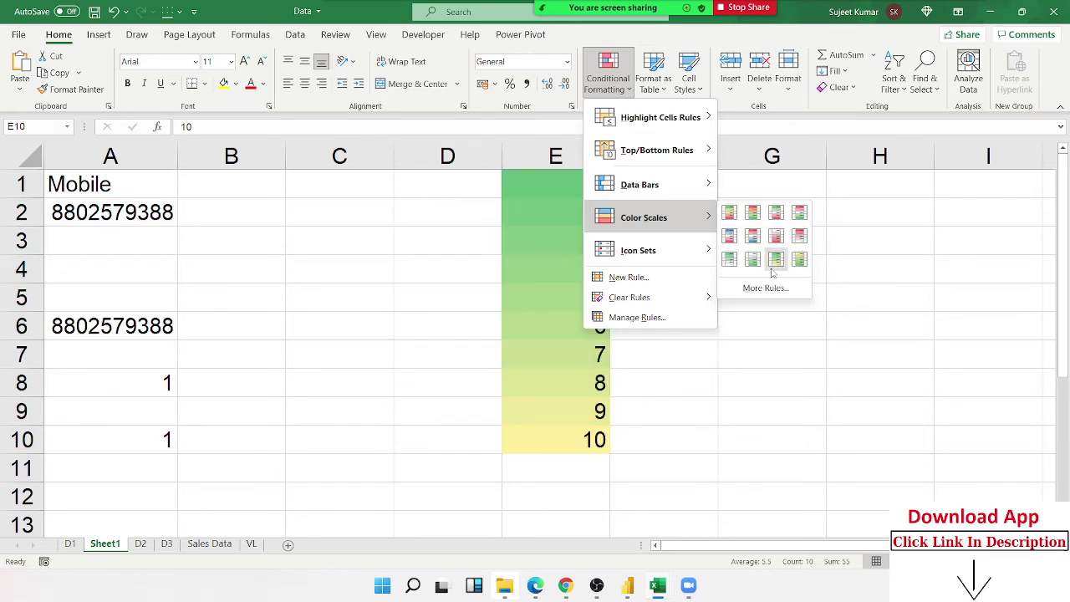
pyautogui.moveTo(665, 251)
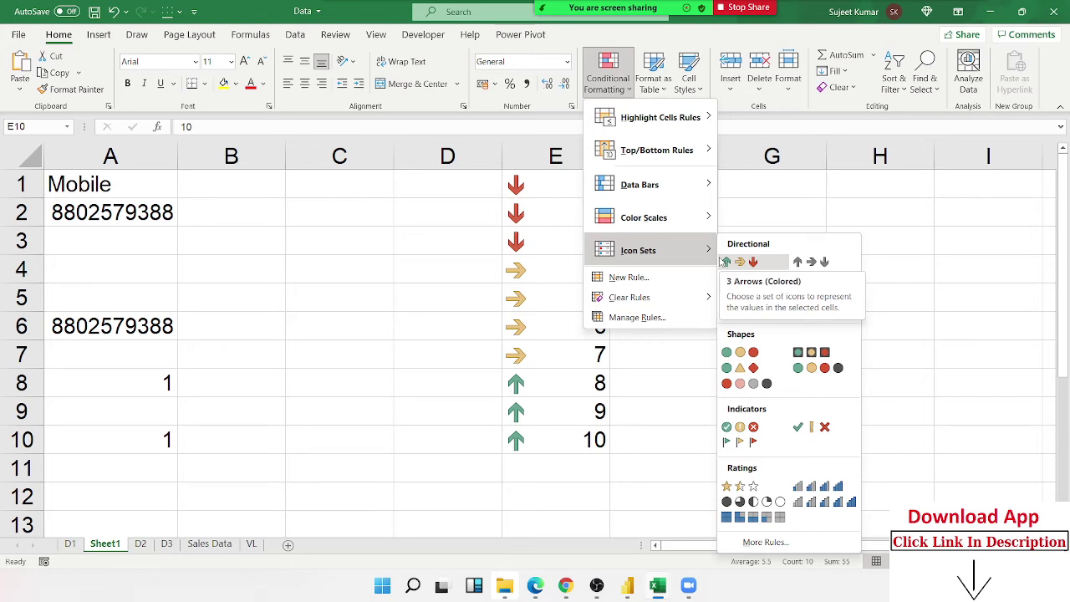
pyautogui.press('Escape')
pyautogui.press('Escape')
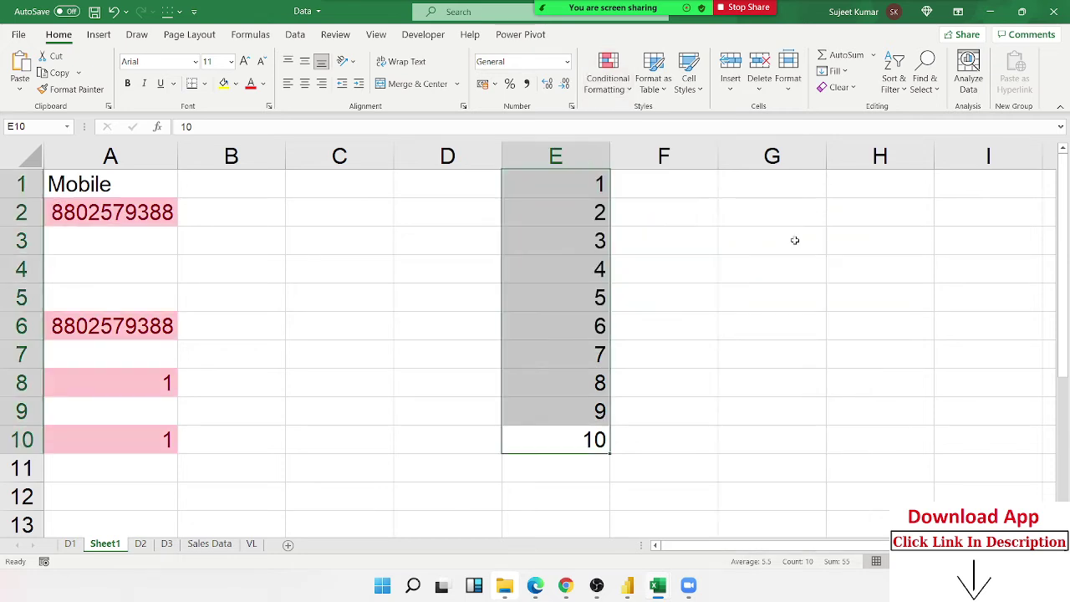
# Enter Q1 and Q2 in G3:H3 with 50 and 60 beneath them.
pyautogui.click(792, 240)
pyautogui.write('Q1')
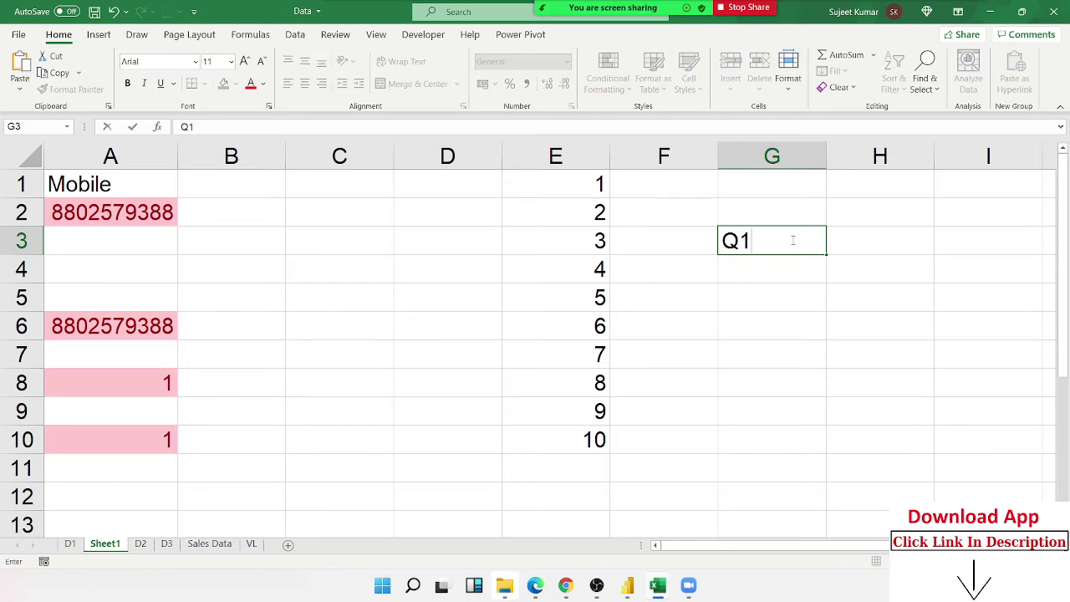
pyautogui.press('Tab')
pyautogui.write('Q2')
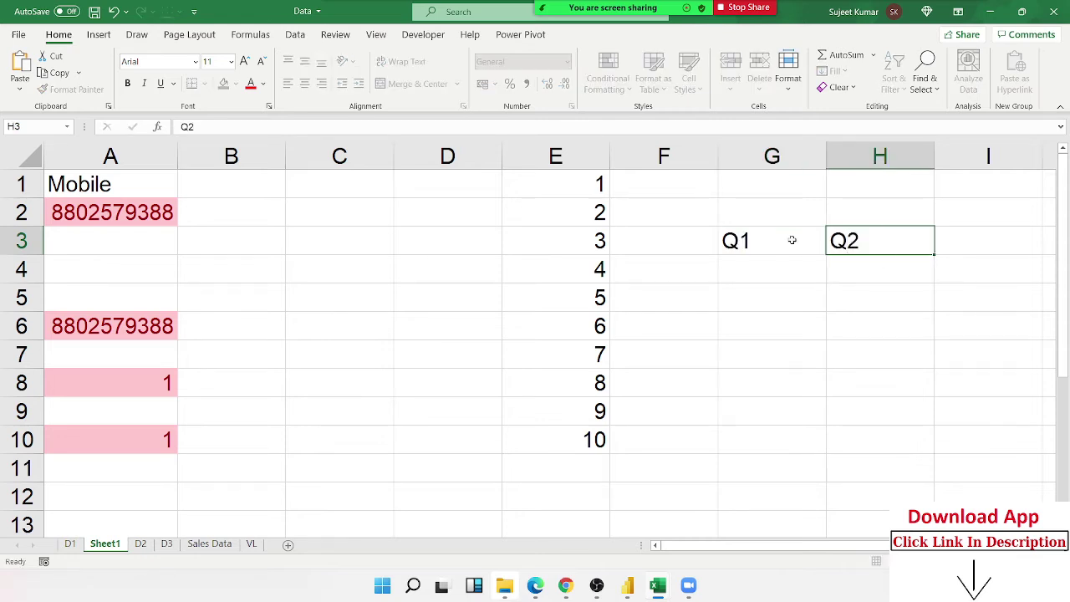
pyautogui.press('Return')
pyautogui.write('50')
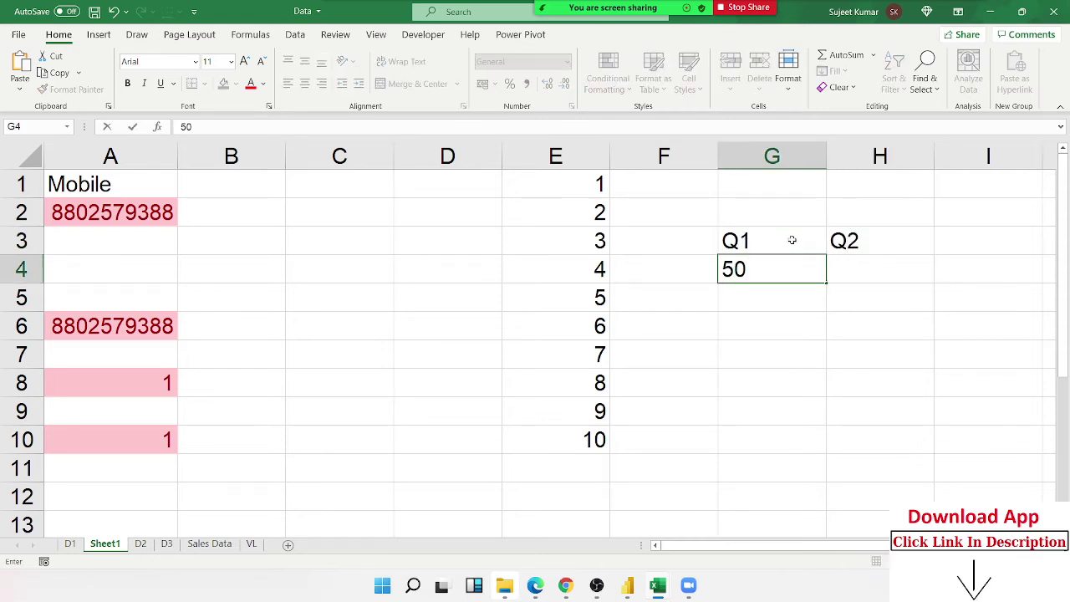
pyautogui.press('Tab')
pyautogui.write('60')
pyautogui.press('Return')
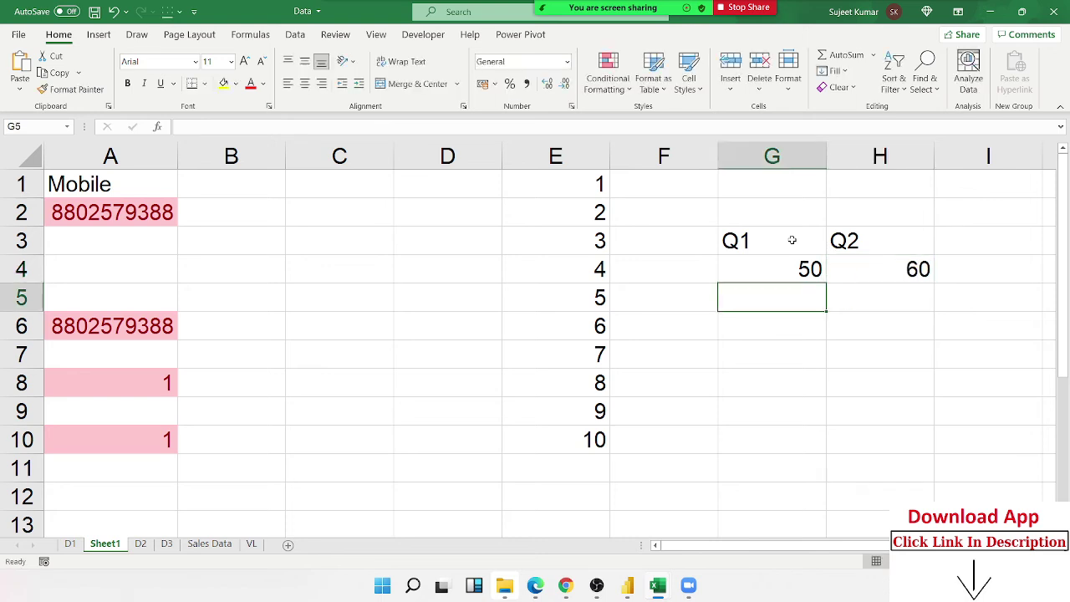
# Apply the 3 Arrows (Colored) icon set to G4:H4.
pyautogui.moveTo(767, 263); pyautogui.dragTo(878, 269)
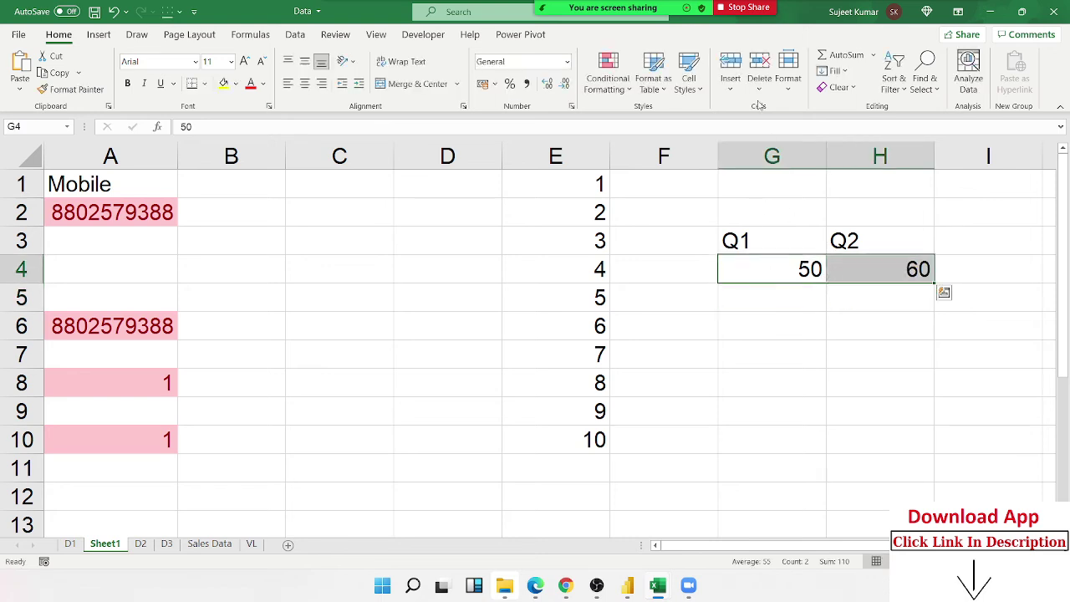
pyautogui.click(620, 83)
pyautogui.moveTo(614, 251)
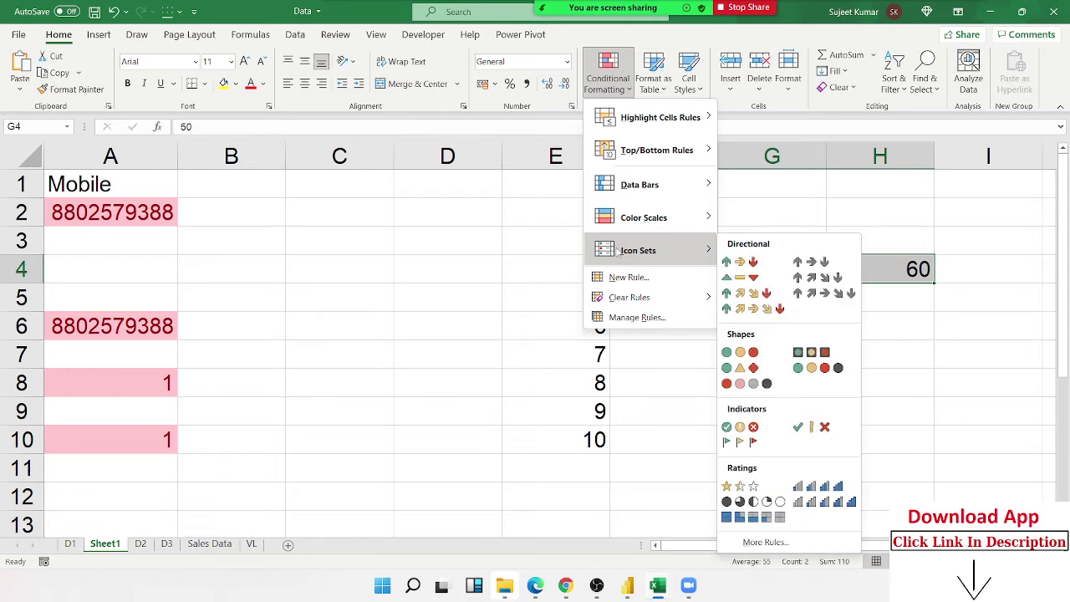
pyautogui.click(736, 266)
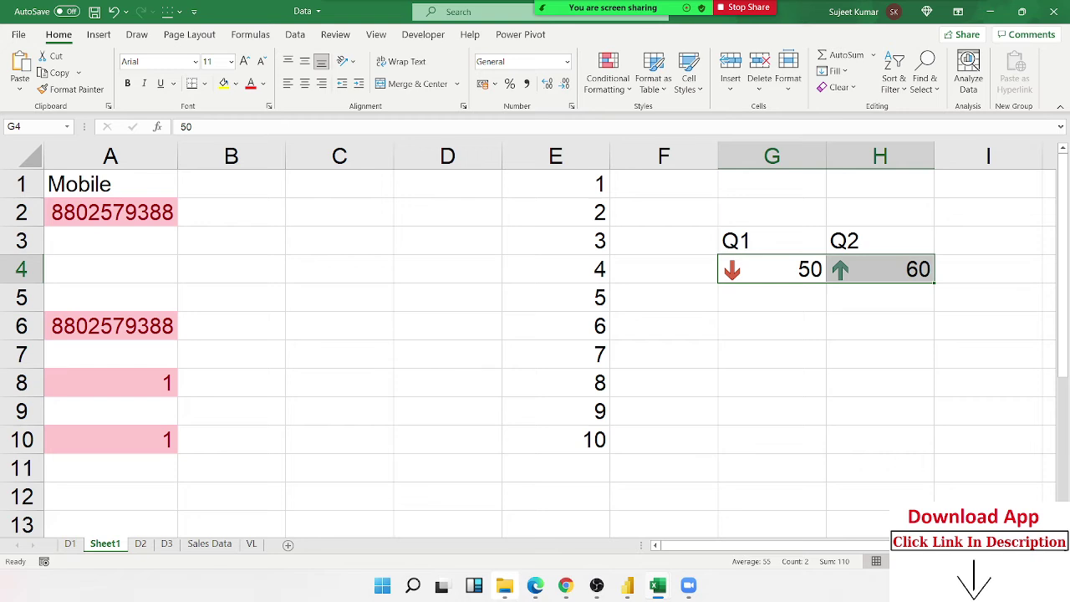
pyautogui.hscroll(3, 535, 343)
pyautogui.hscroll(-3, 535, 343)
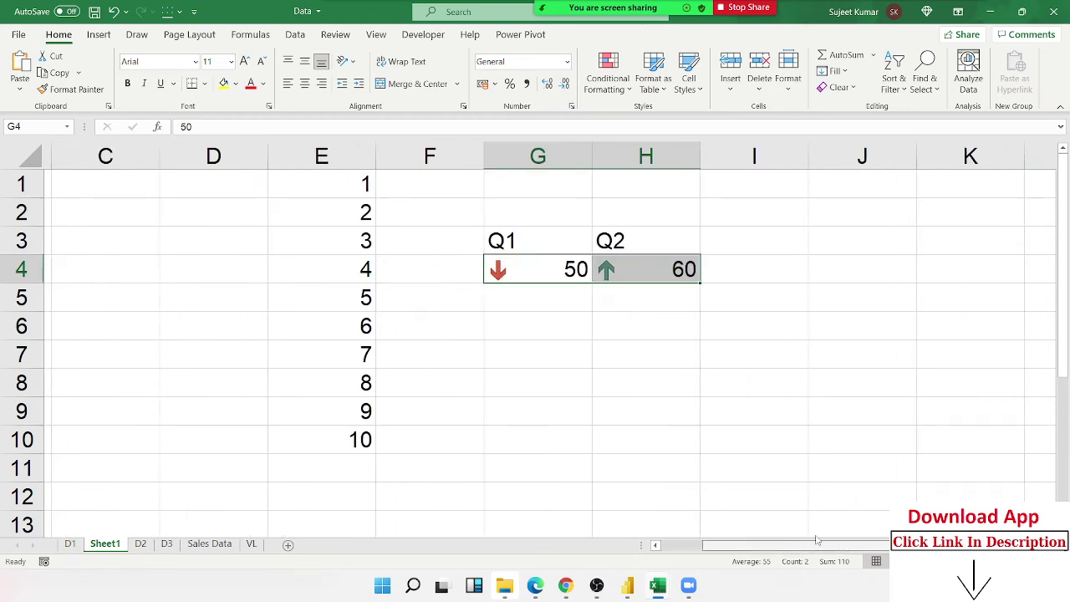
# Change G4 to 61 and reapply the 3 Arrows (Colored) icon set to G4:H4.
pyautogui.click(573, 354)
pyautogui.click(552, 269)
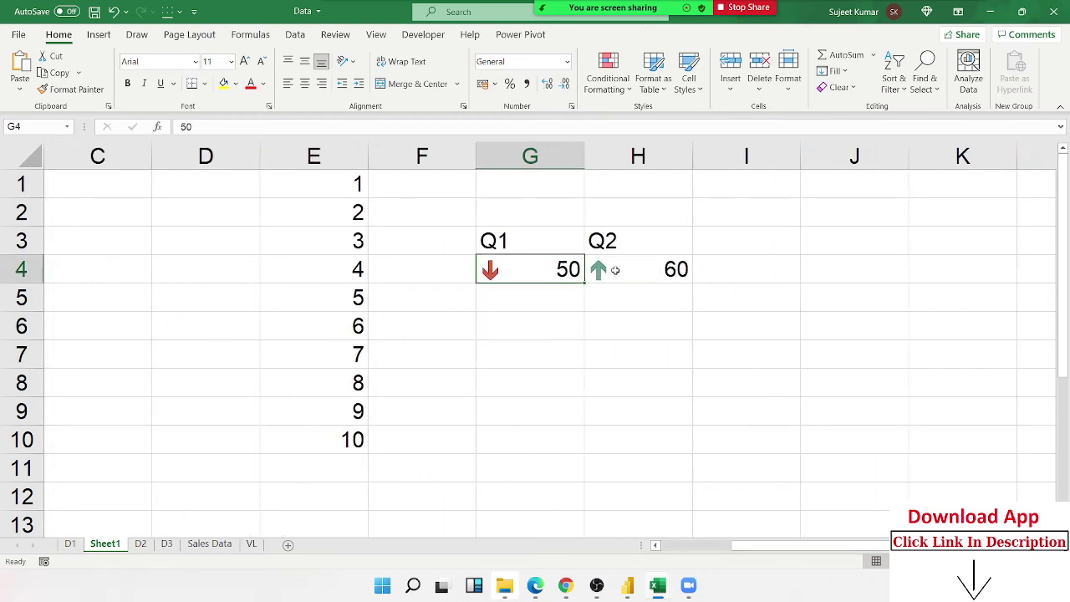
pyautogui.write('61')
pyautogui.press('Return')
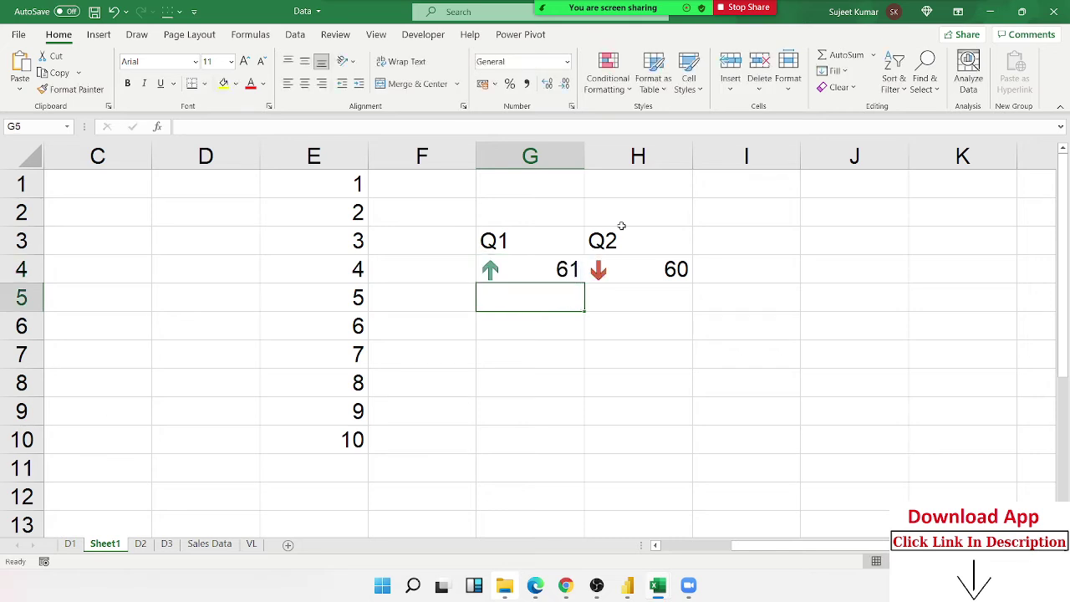
pyautogui.click(538, 267)
pyautogui.moveTo(538, 268); pyautogui.dragTo(619, 270)
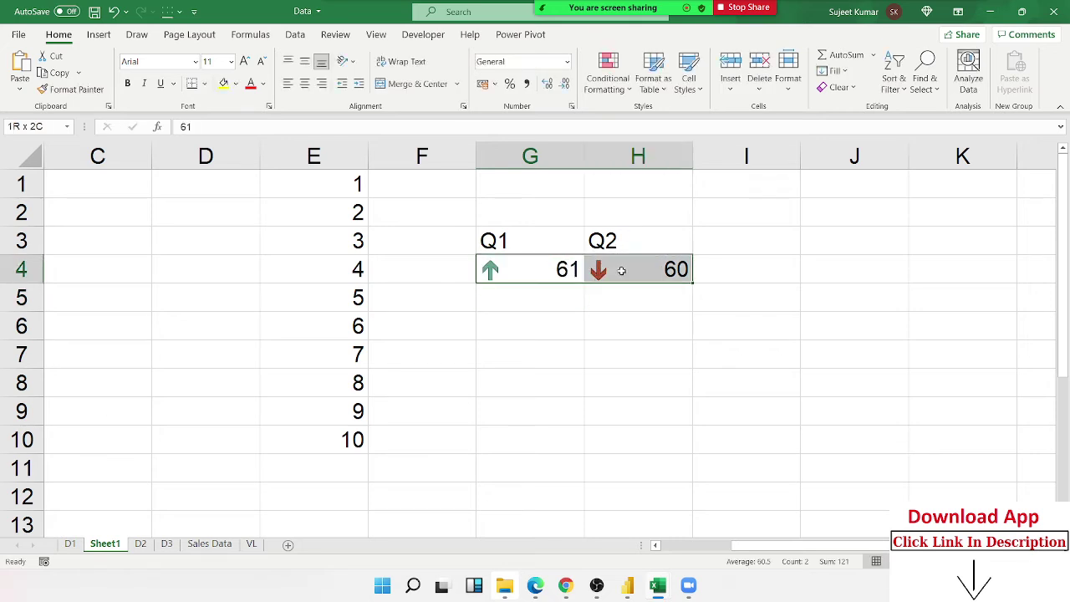
pyautogui.click(591, 91)
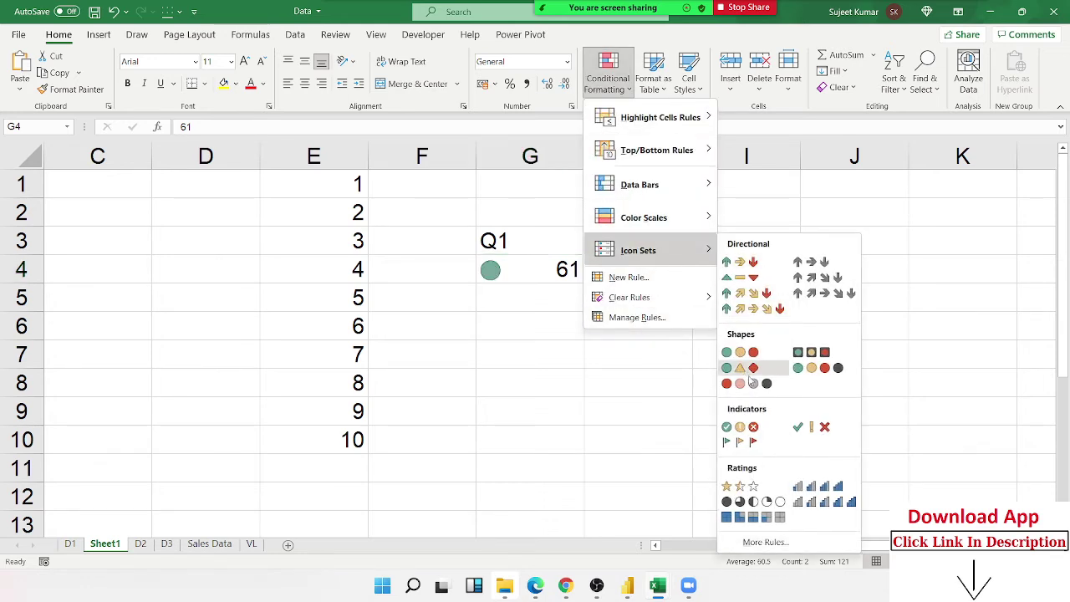
pyautogui.click(740, 261)
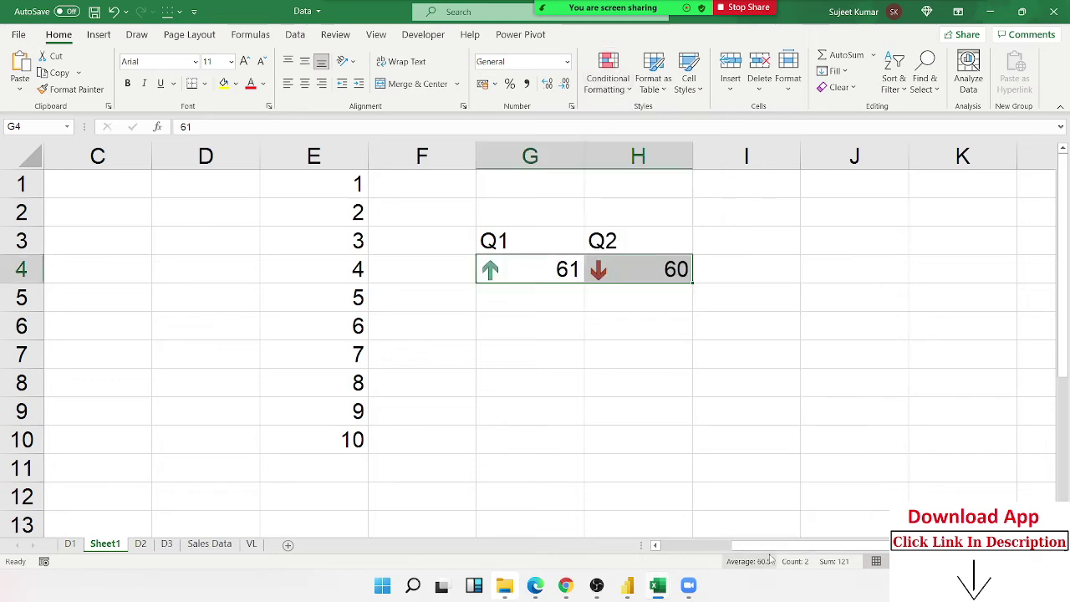
# Return to the D1 sheet and select the APR column values.
pyautogui.moveTo(749, 546); pyautogui.dragTo(635, 539)
pyautogui.click(70, 544)
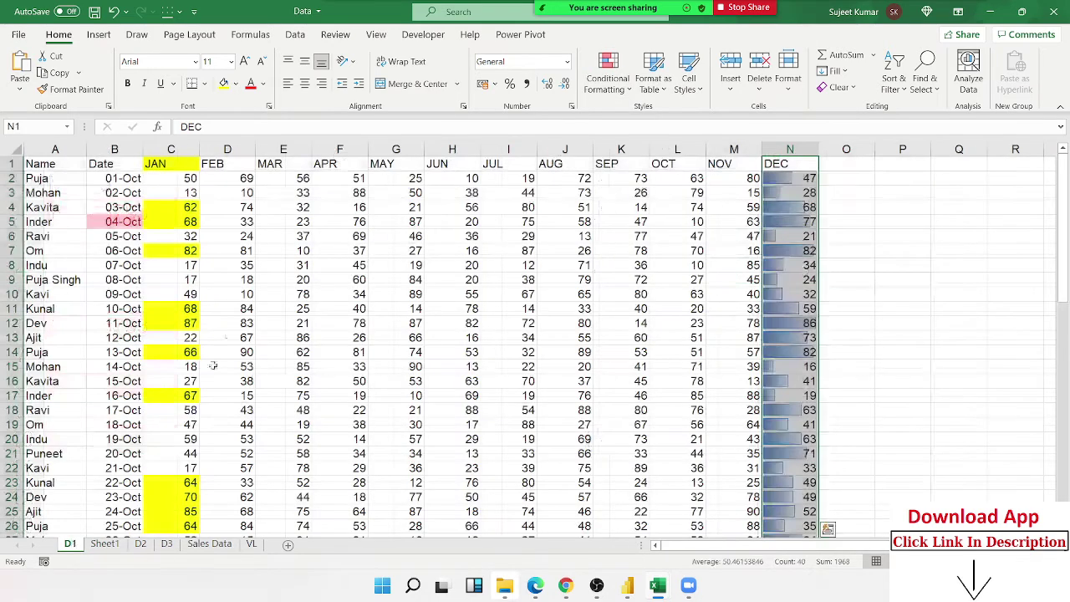
pyautogui.moveTo(326, 165); pyautogui.dragTo(326, 456)
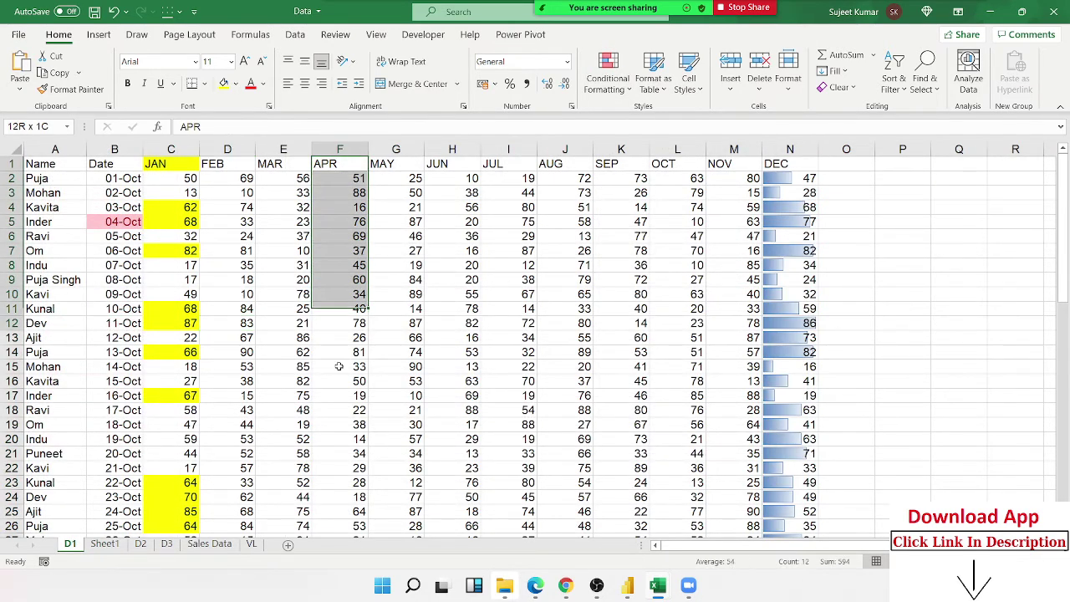
pyautogui.click(608, 74)
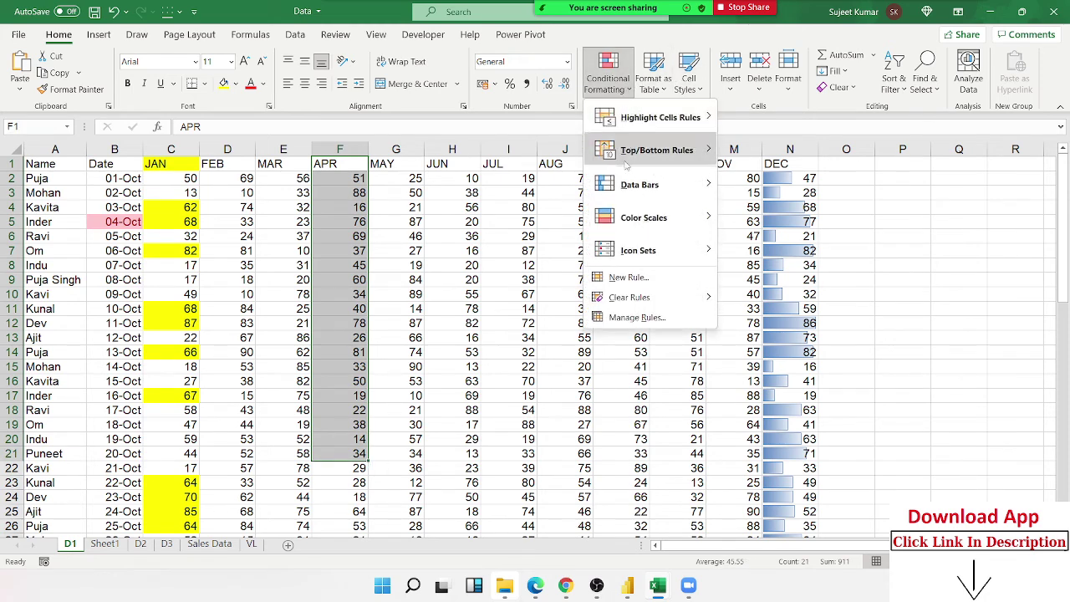
pyautogui.moveTo(626, 176)
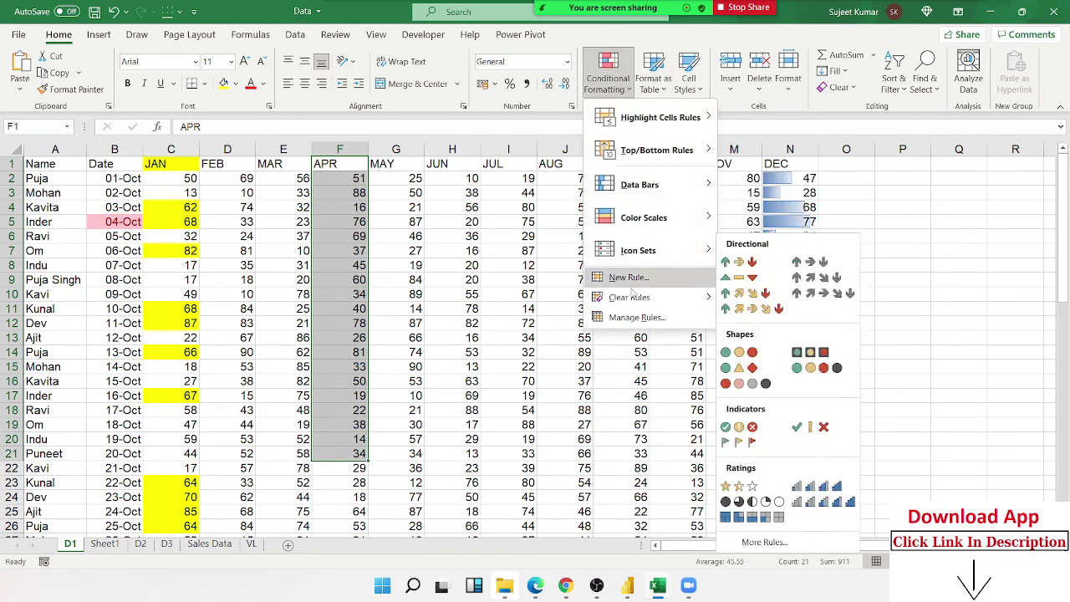
pyautogui.moveTo(652, 250)
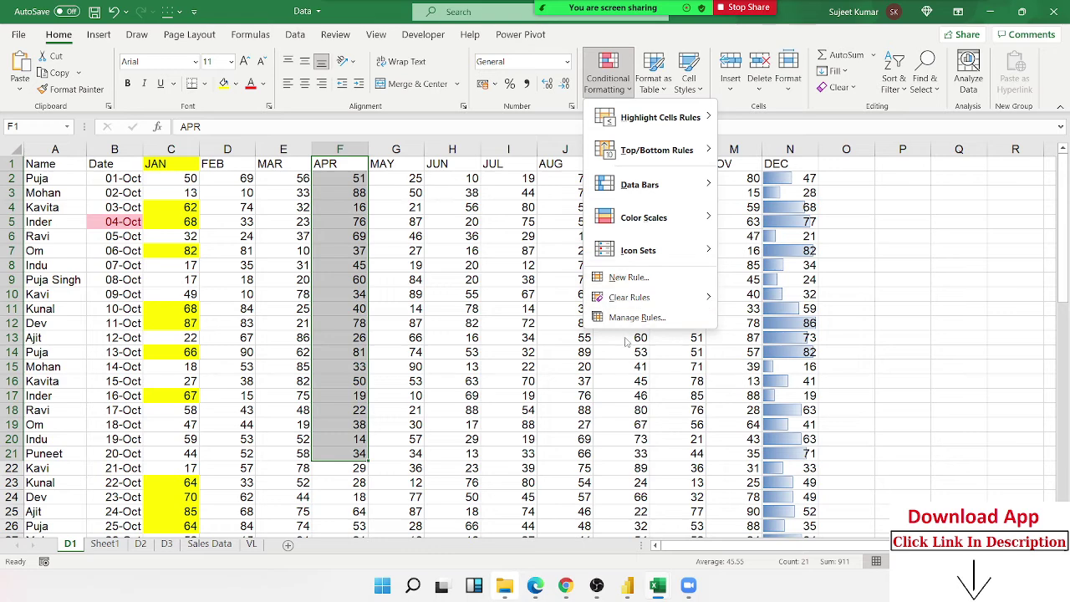
pyautogui.click(243, 221)
pyautogui.click(241, 222)
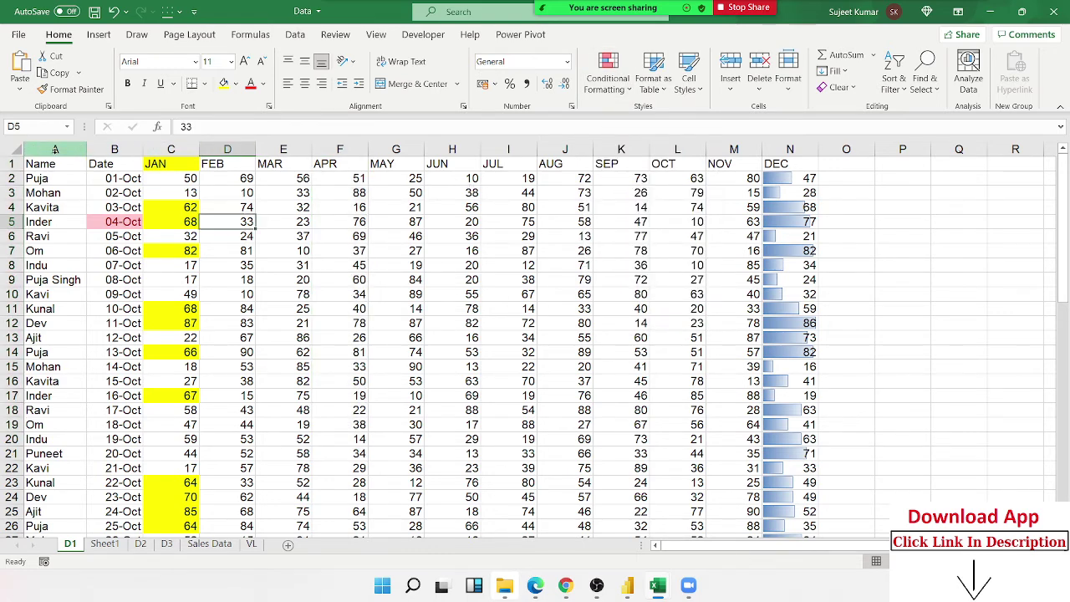
# Try selecting the whole table and A1:K10, ending with JAN values C1:C16 selected.
pyautogui.hotkey('ctrl', 'a')
pyautogui.click(629, 294)
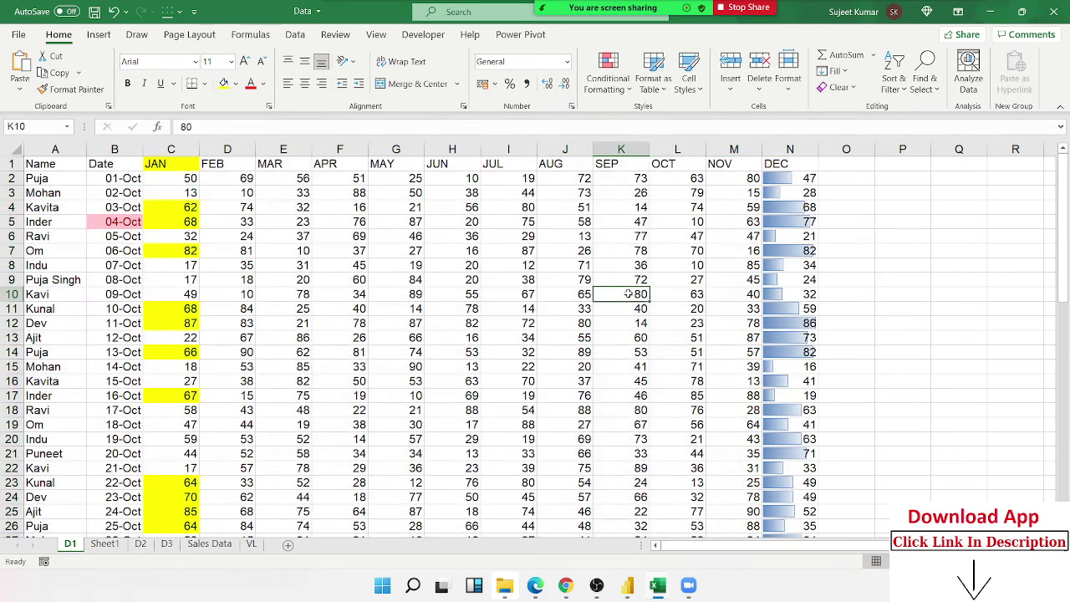
pyautogui.moveTo(70, 164); pyautogui.dragTo(649, 289)
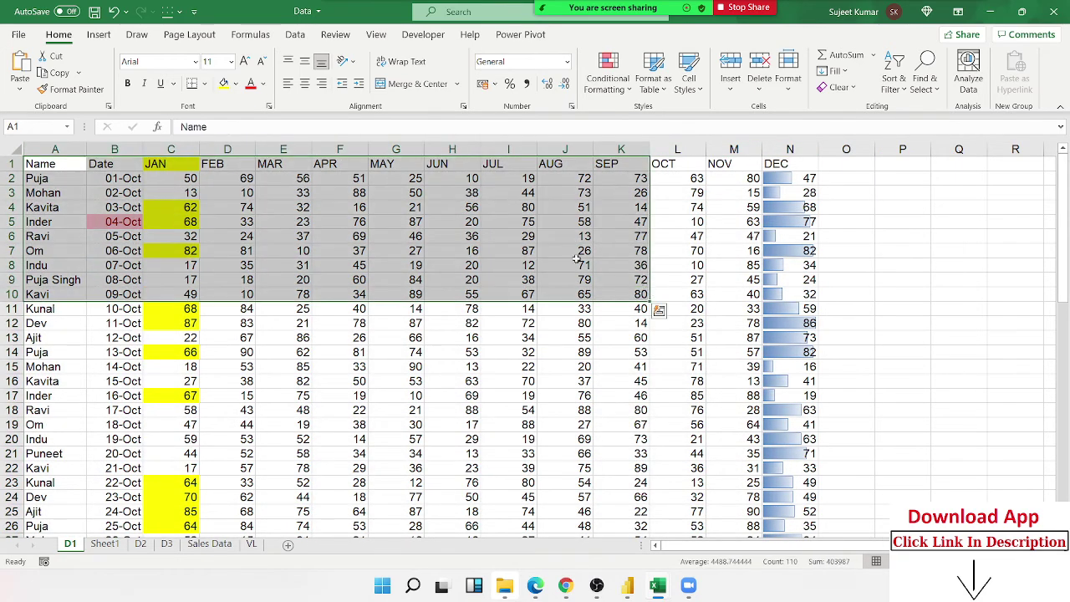
pyautogui.click(164, 170)
pyautogui.moveTo(164, 169); pyautogui.dragTo(171, 381)
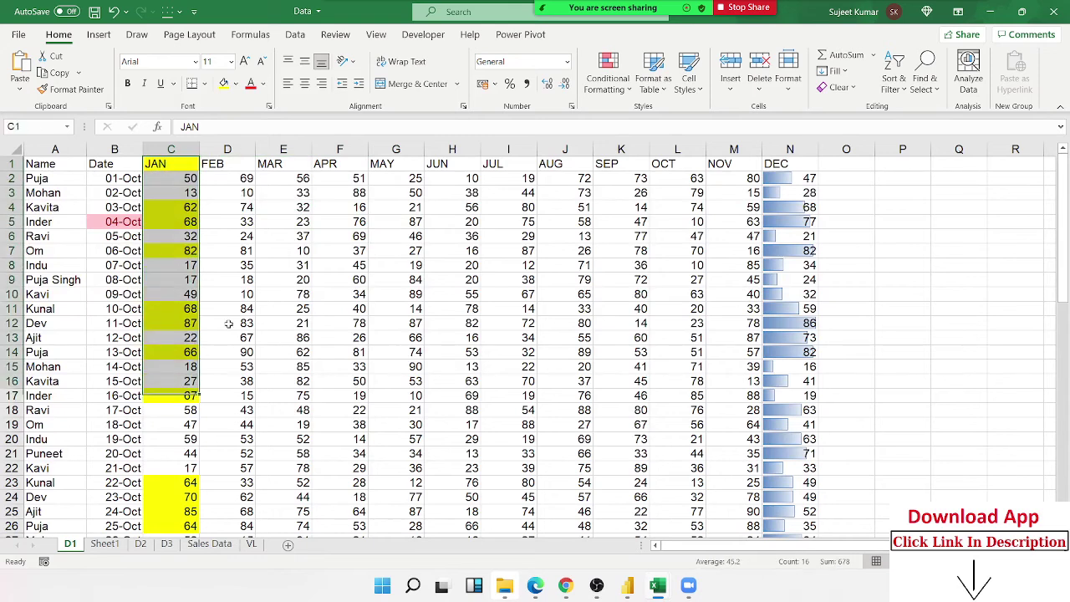
# Clear conditional formatting from the entire sheet, then undo to restore the rules.
pyautogui.click(608, 75)
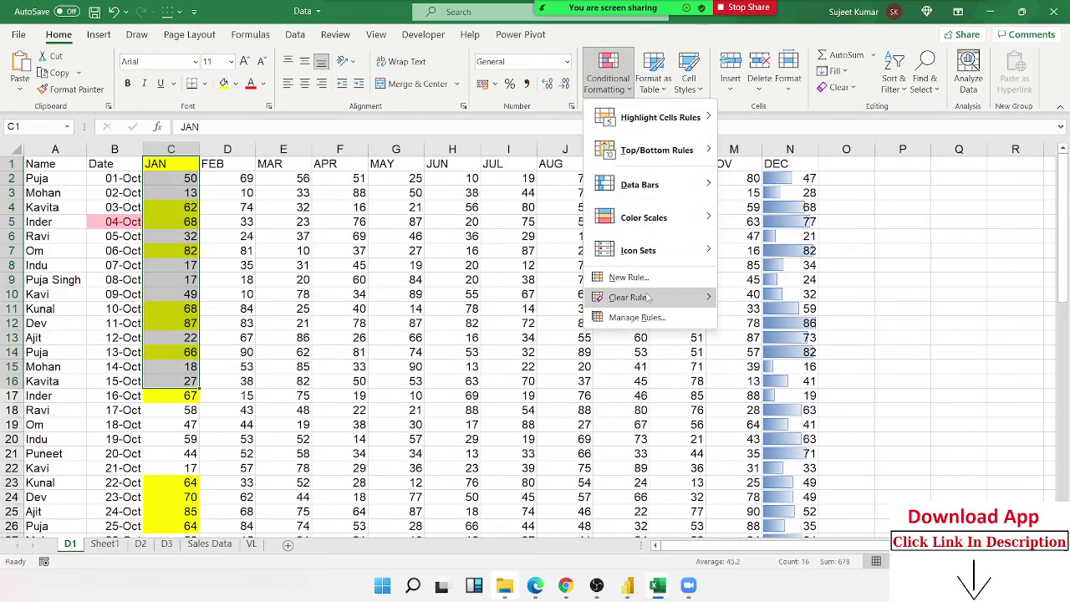
pyautogui.moveTo(650, 298)
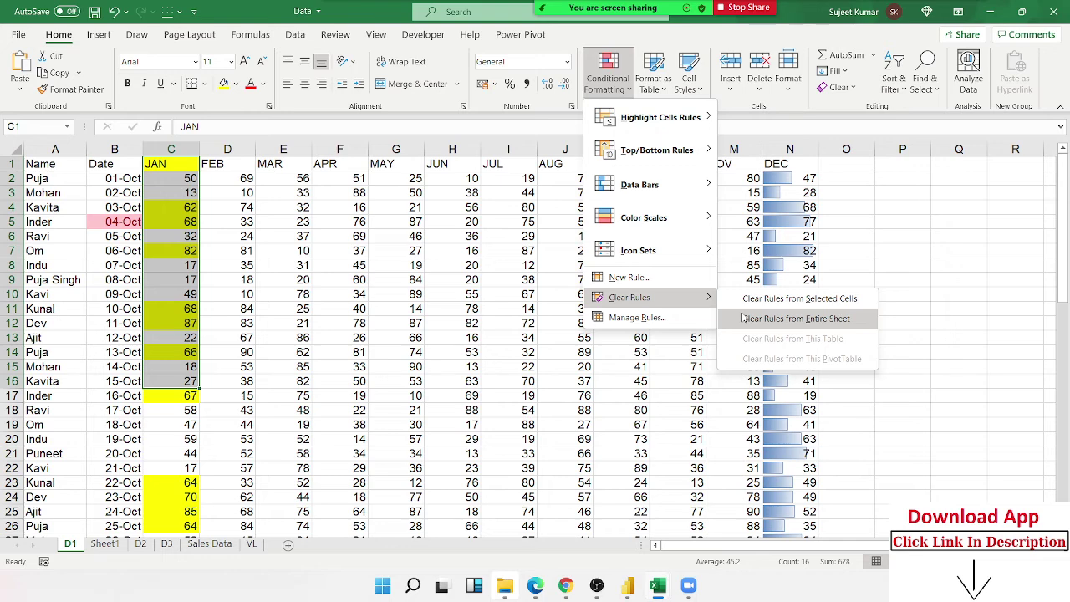
pyautogui.click(743, 318)
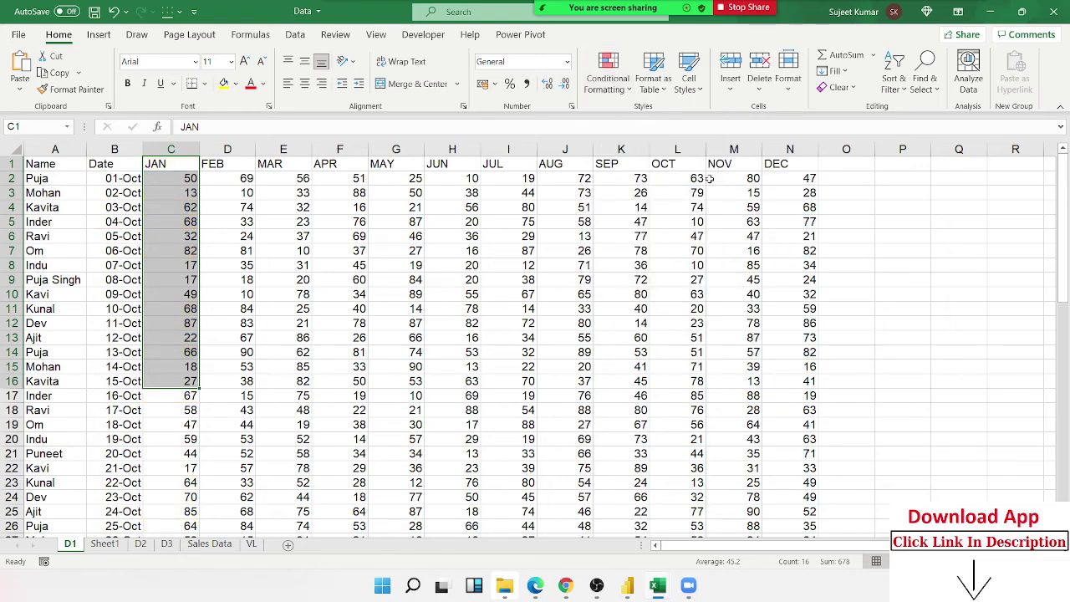
pyautogui.click(608, 76)
pyautogui.click(440, 358)
pyautogui.hotkey('ctrl', 'z')
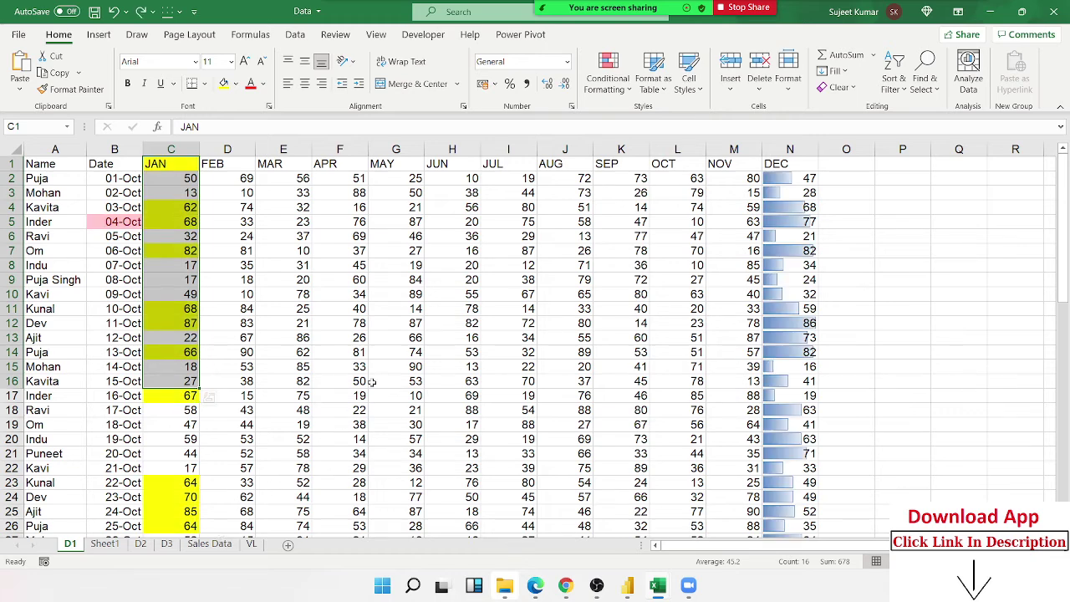
# Select the JAN heading cell C1 and bring up the Conditional Formatting options.
pyautogui.click(374, 382)
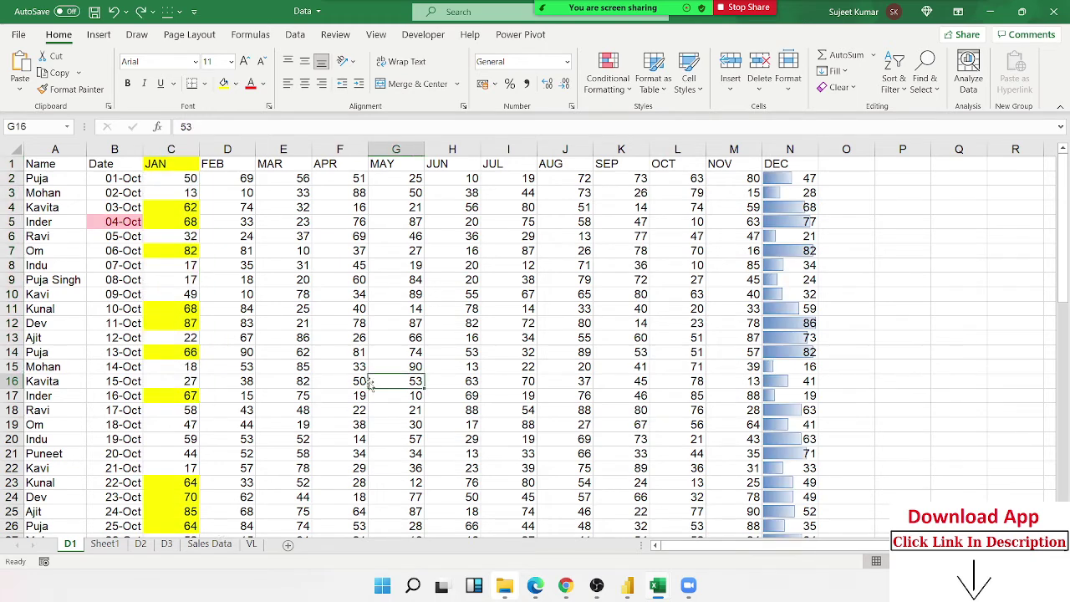
pyautogui.click(173, 164)
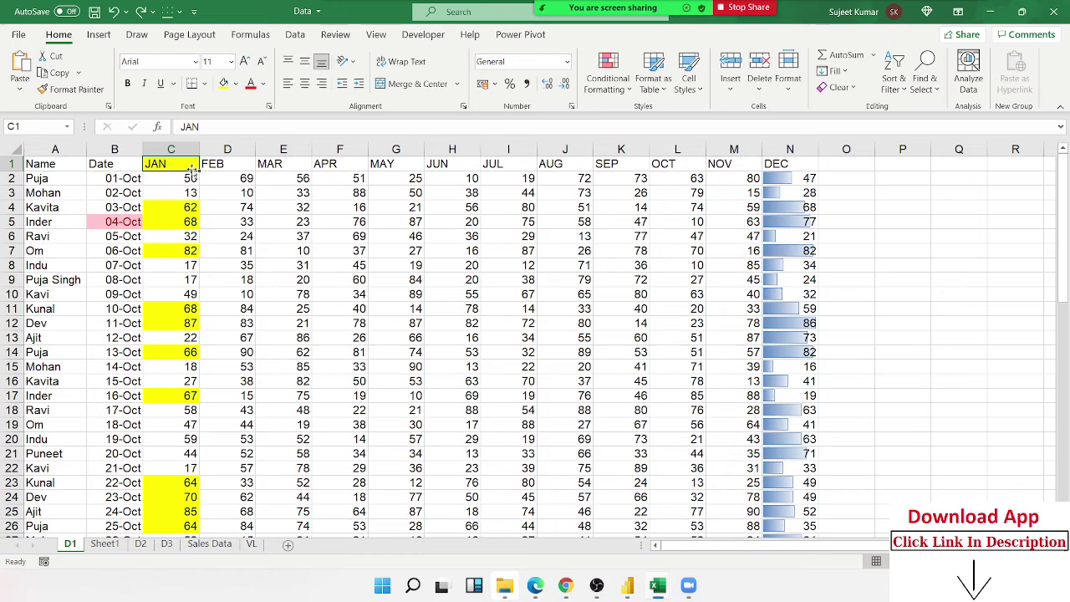
pyautogui.click(601, 91)
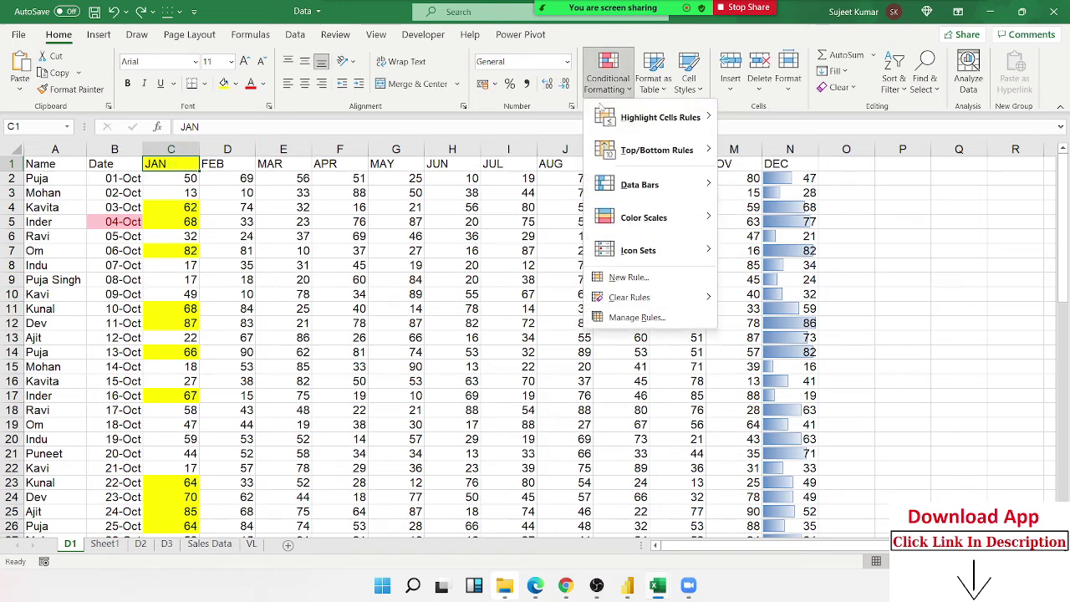
# Bring up the Conditional Formatting Rules Manager listing the JAN column's rules.
pyautogui.click(623, 324)
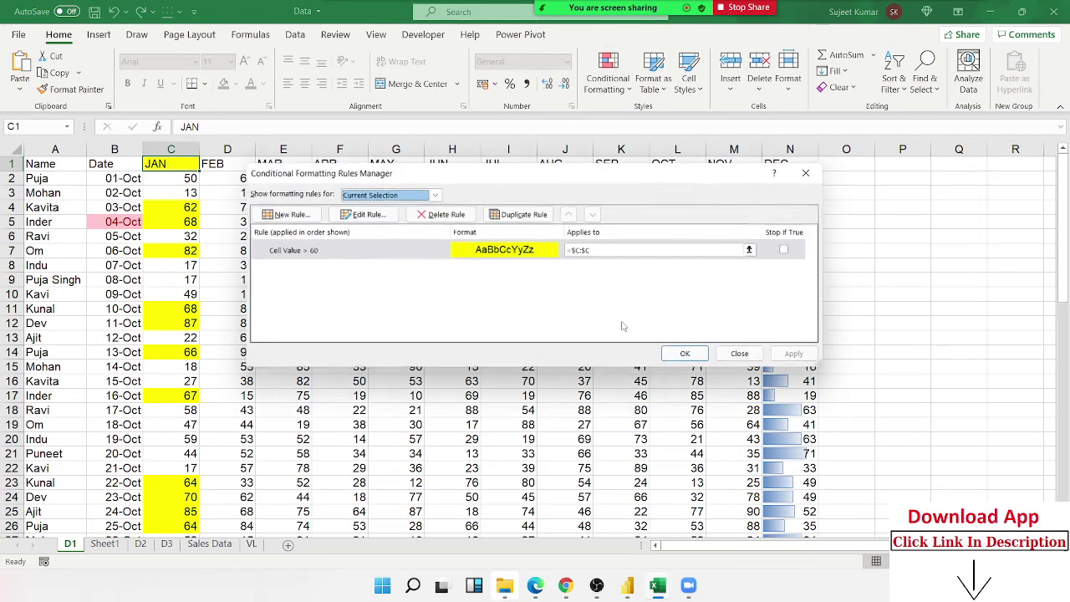
pyautogui.click(806, 173)
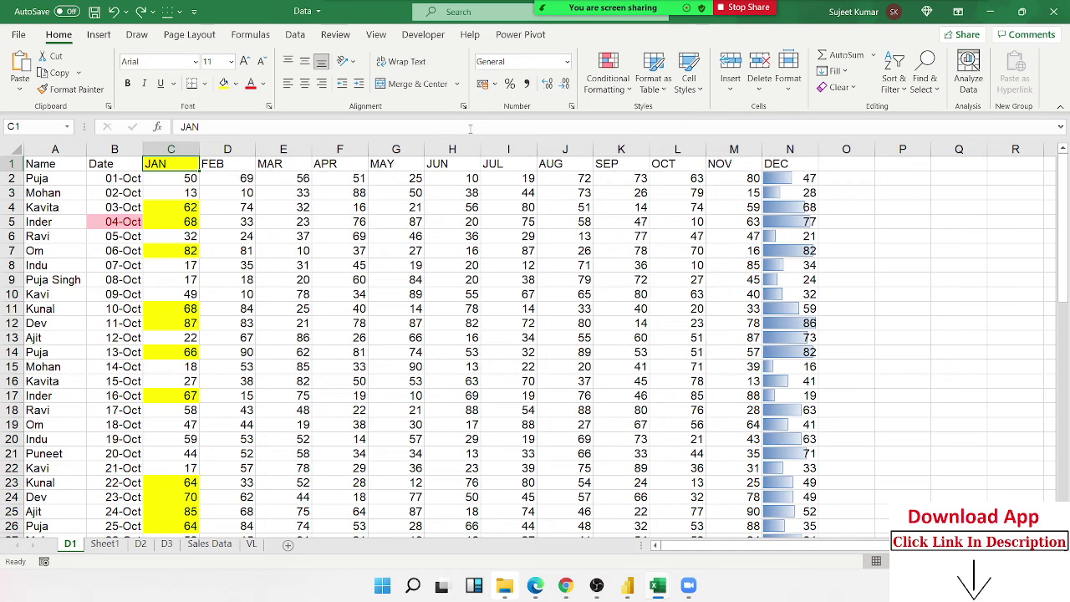
pyautogui.scroll(-5, 277, 214)
pyautogui.scroll(5, 276, 216)
pyautogui.click(619, 96)
pyautogui.click(633, 315)
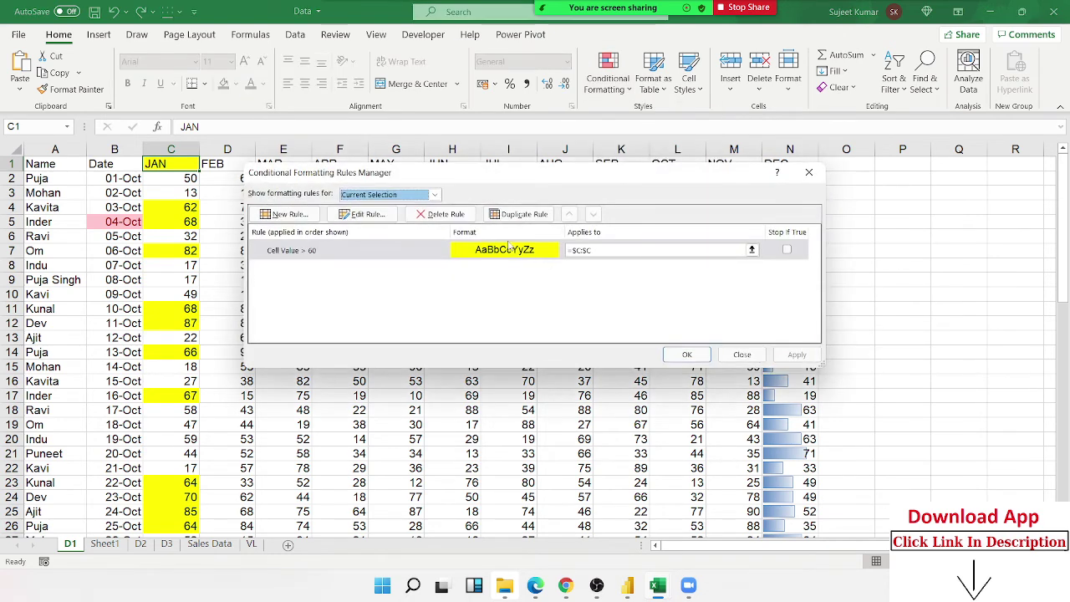
# Change the Cell Value > 60 rule's fill from yellow to light green.
pyautogui.click(368, 256)
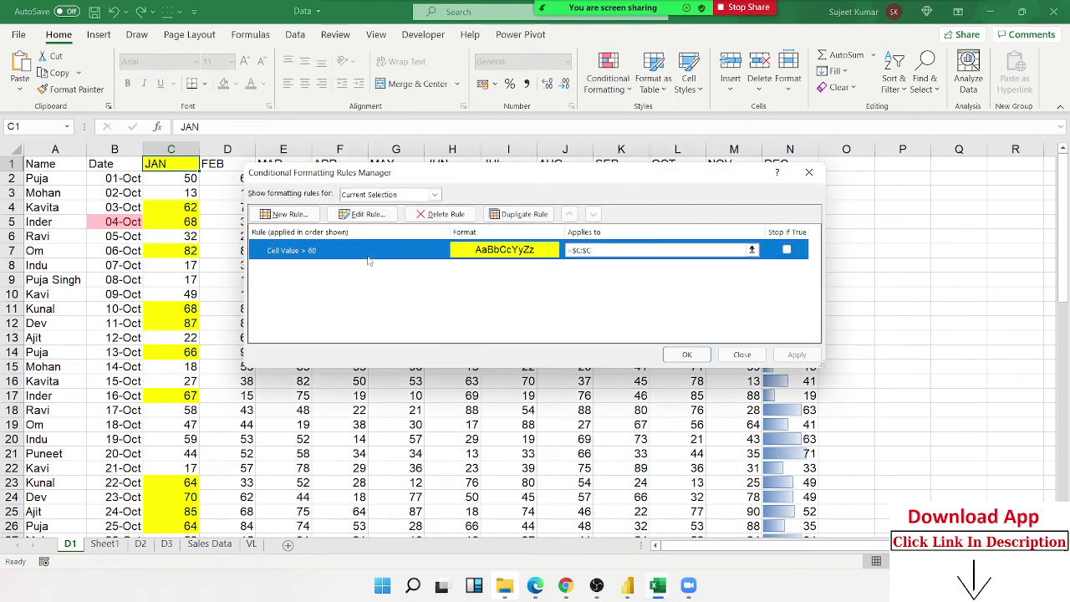
pyautogui.doubleClick(368, 260)
pyautogui.moveTo(465, 148); pyautogui.dragTo(728, 126)
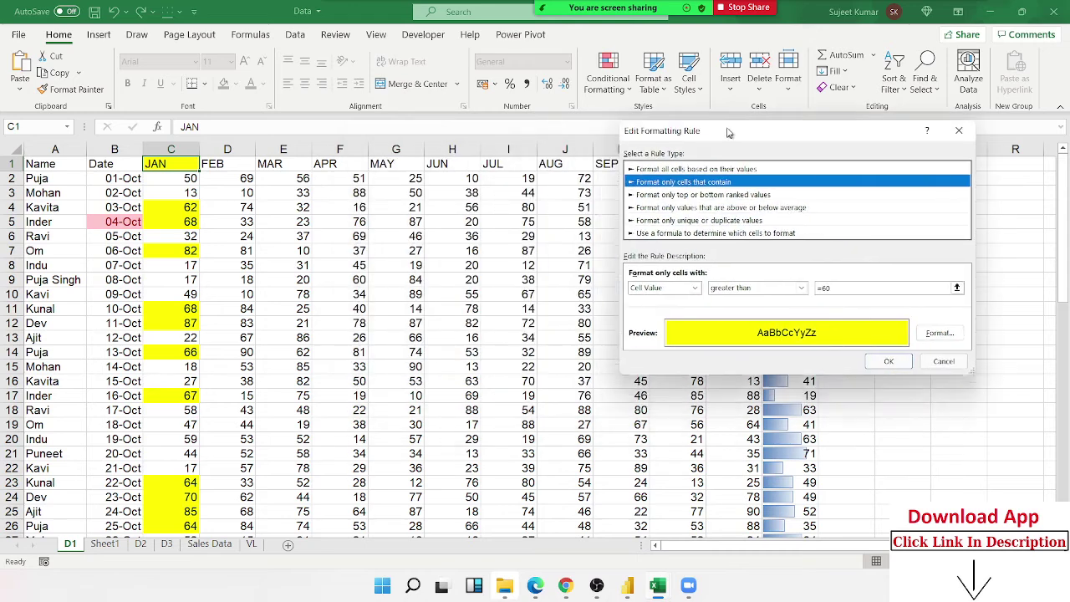
pyautogui.click(940, 328)
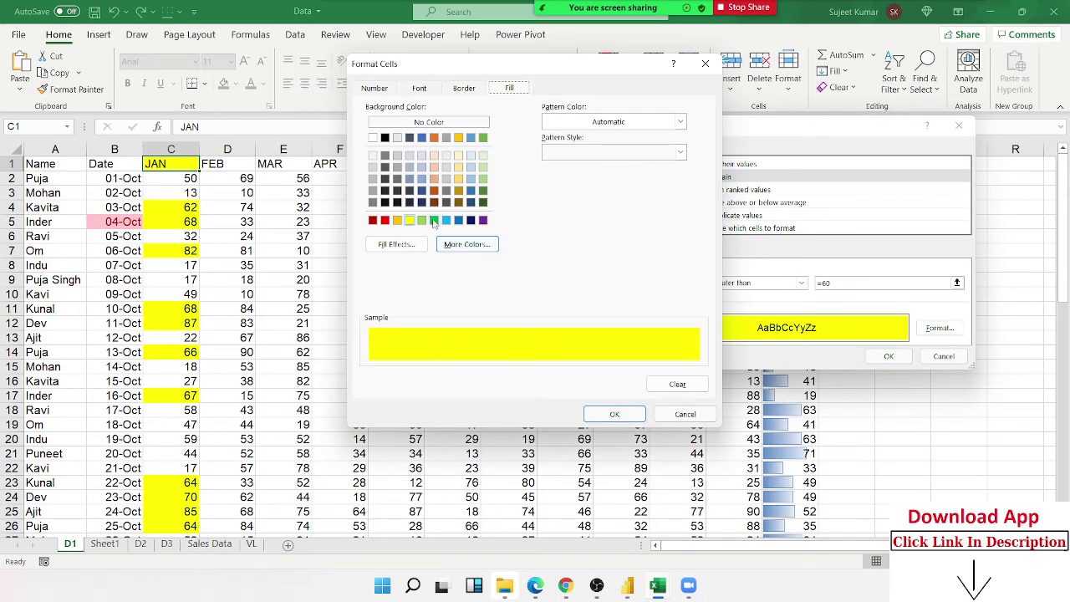
pyautogui.click(422, 220)
pyautogui.click(614, 414)
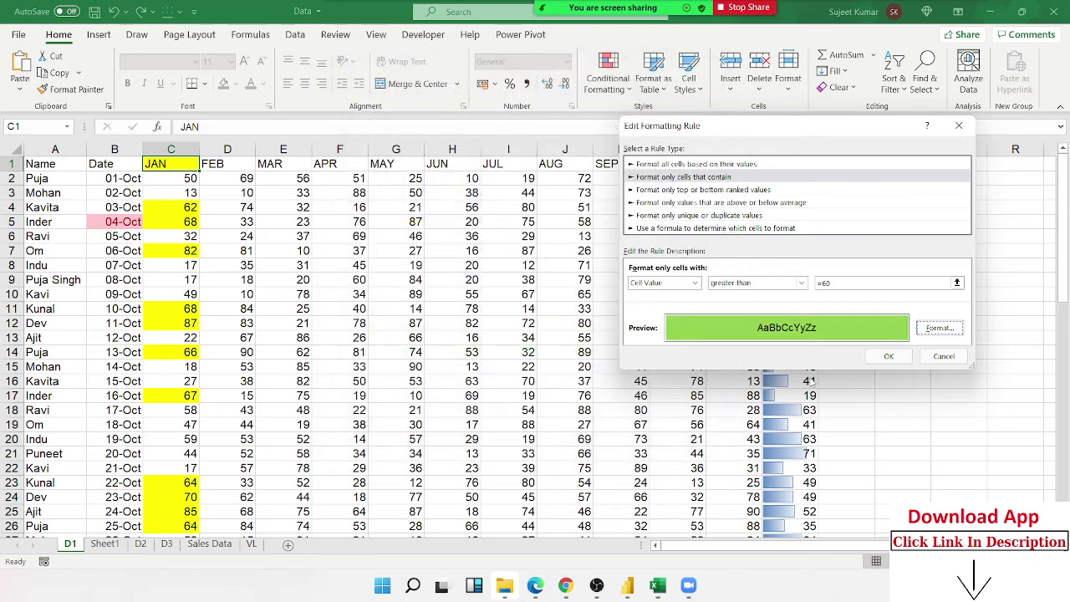
# Confirm and apply the green rule, then select cell N9 in the DEC column.
pyautogui.click(885, 357)
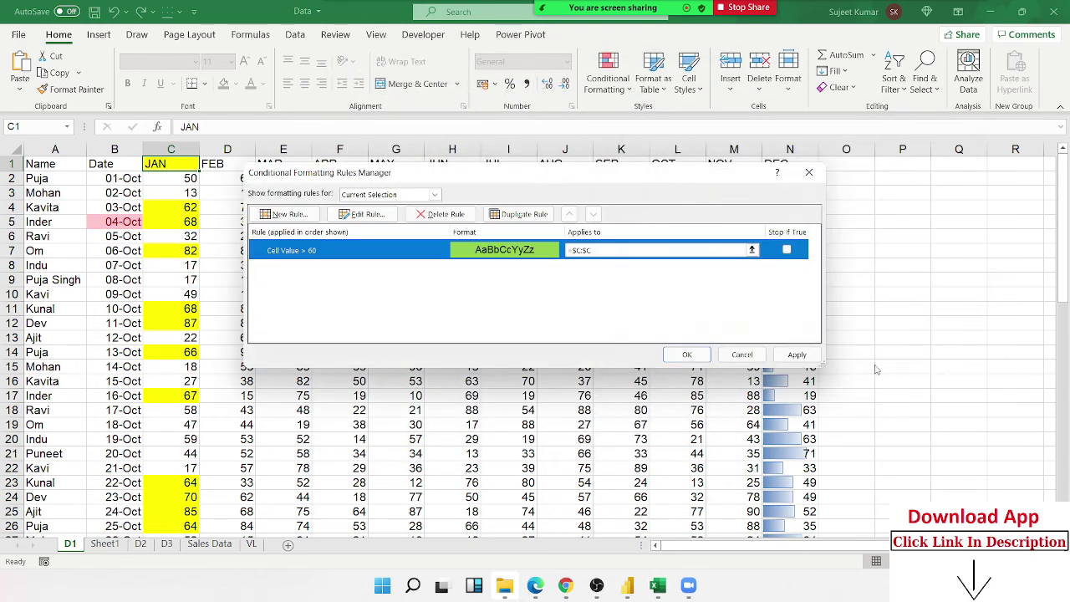
pyautogui.click(797, 355)
pyautogui.click(687, 355)
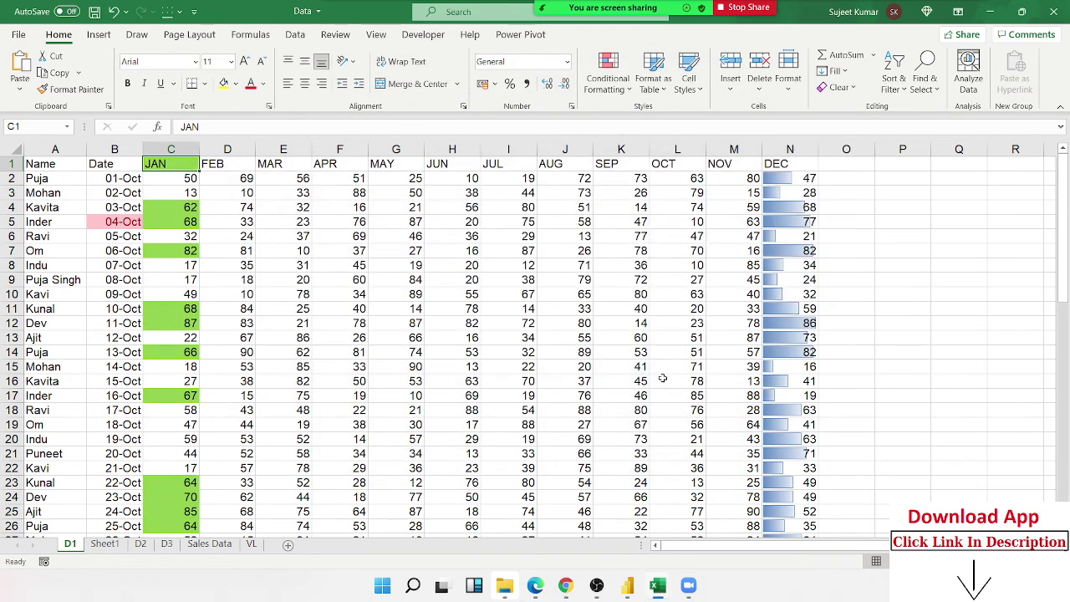
pyautogui.click(786, 282)
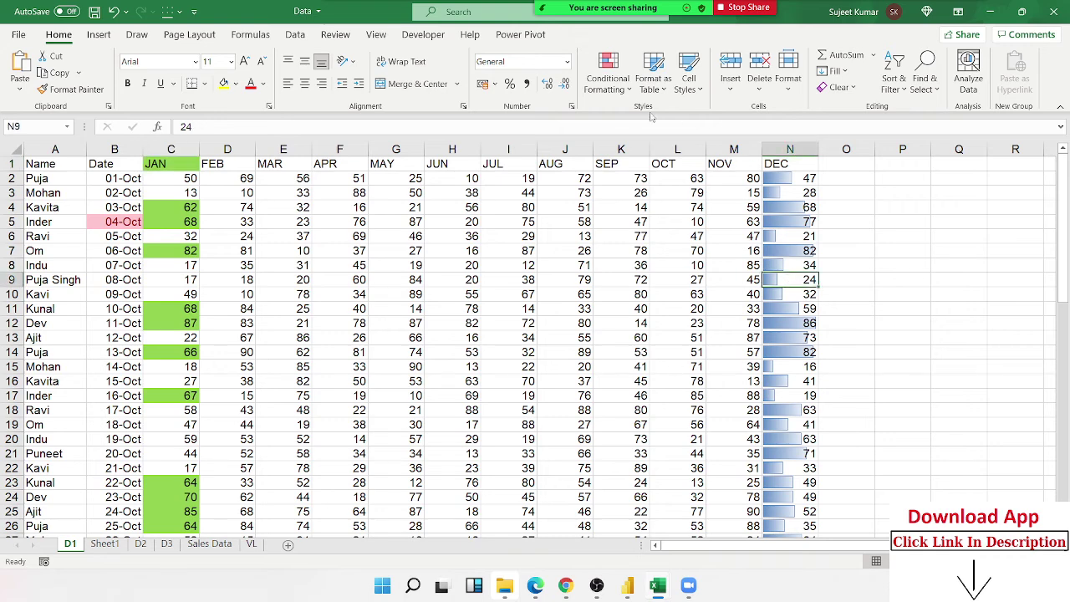
# Recolour the DEC Data Bar rule's fill from blue to red, apply it, then select H15.
pyautogui.click(608, 71)
pyautogui.click(637, 318)
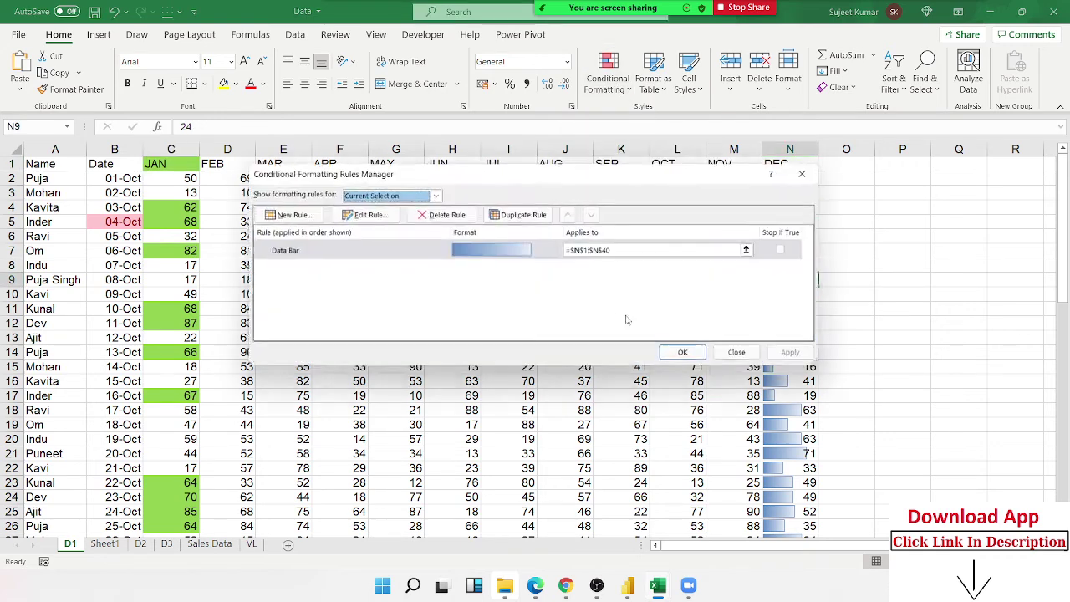
pyautogui.doubleClick(412, 259)
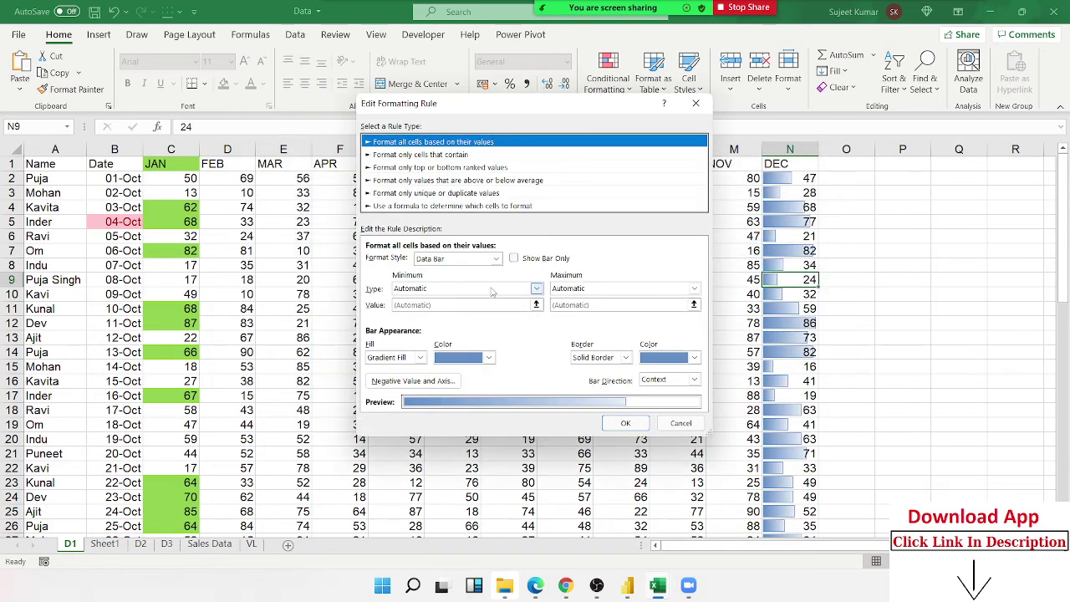
pyautogui.click(470, 364)
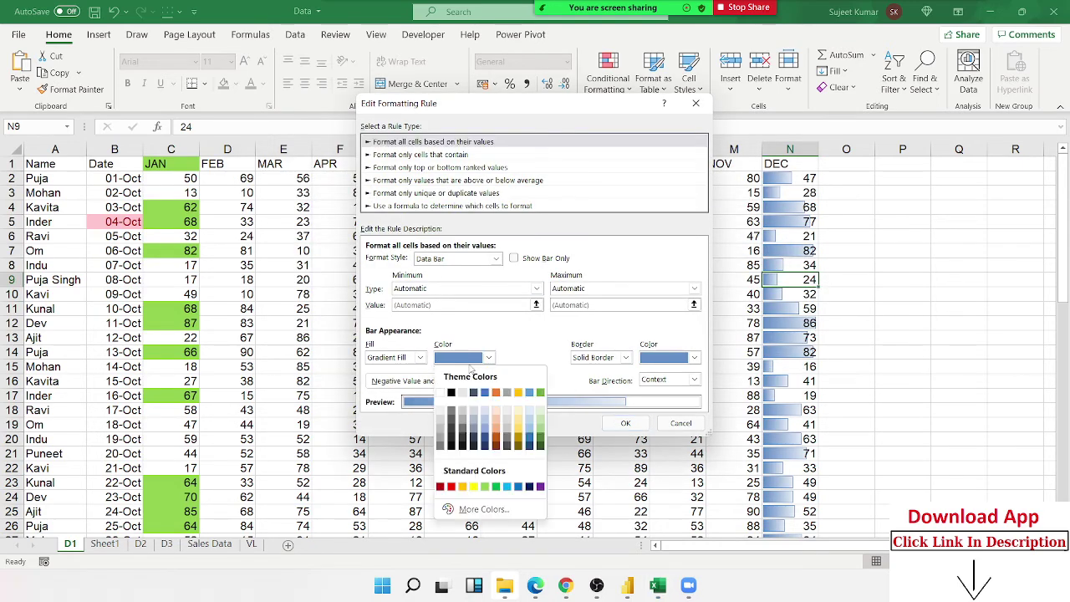
pyautogui.click(454, 488)
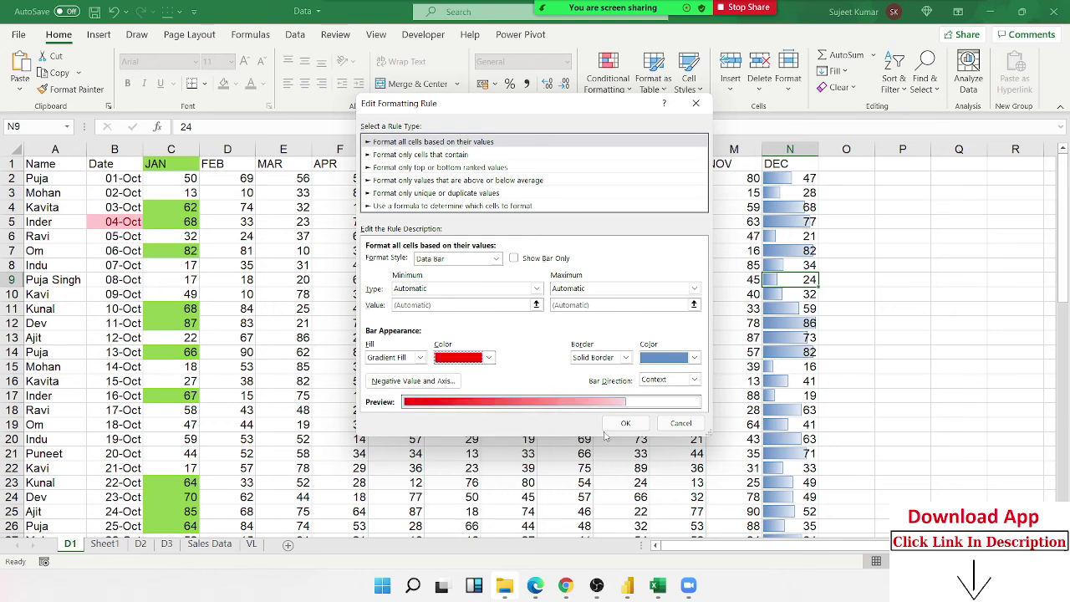
pyautogui.click(626, 423)
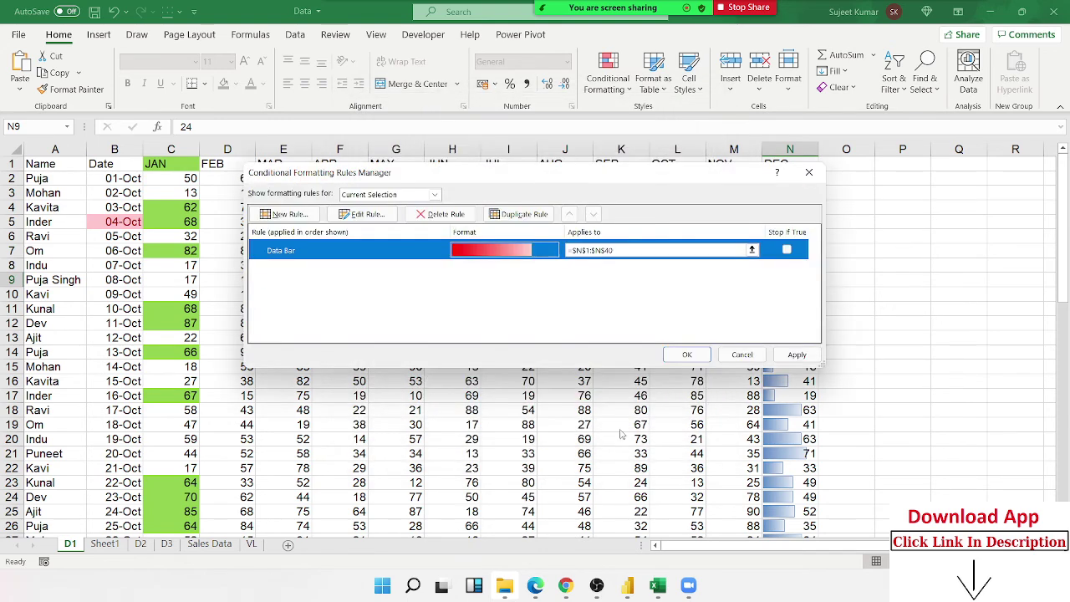
pyautogui.click(796, 355)
pyautogui.click(684, 358)
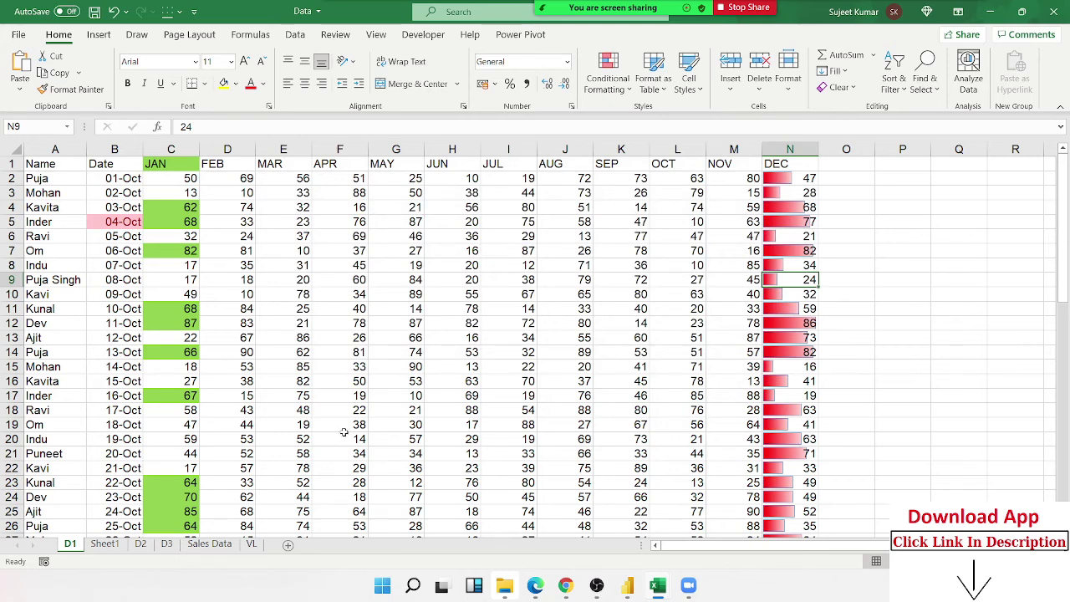
pyautogui.click(454, 369)
pyautogui.click(591, 76)
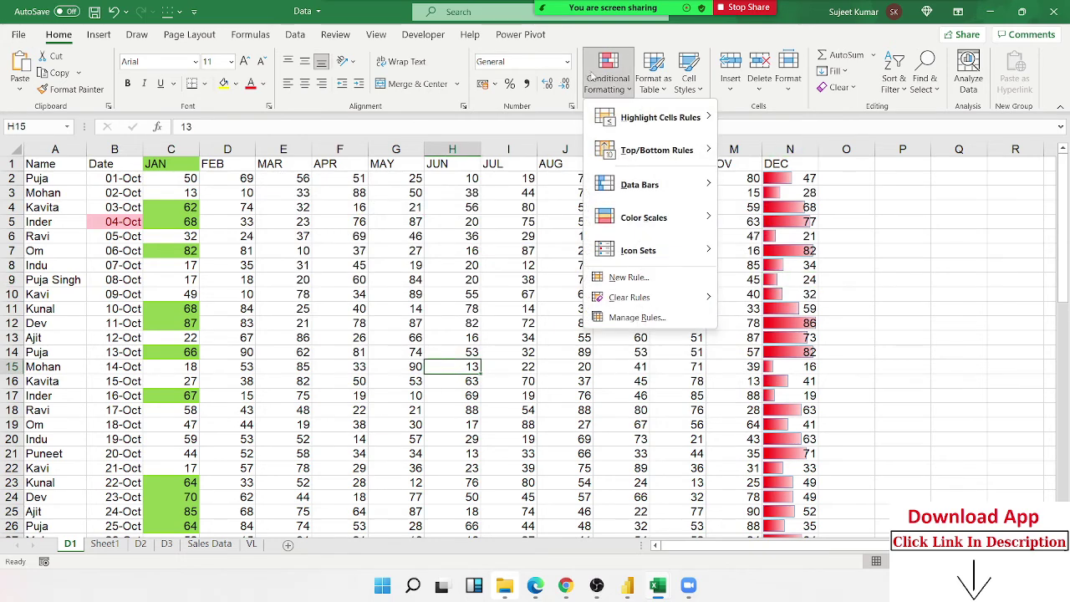
pyautogui.moveTo(629, 117)
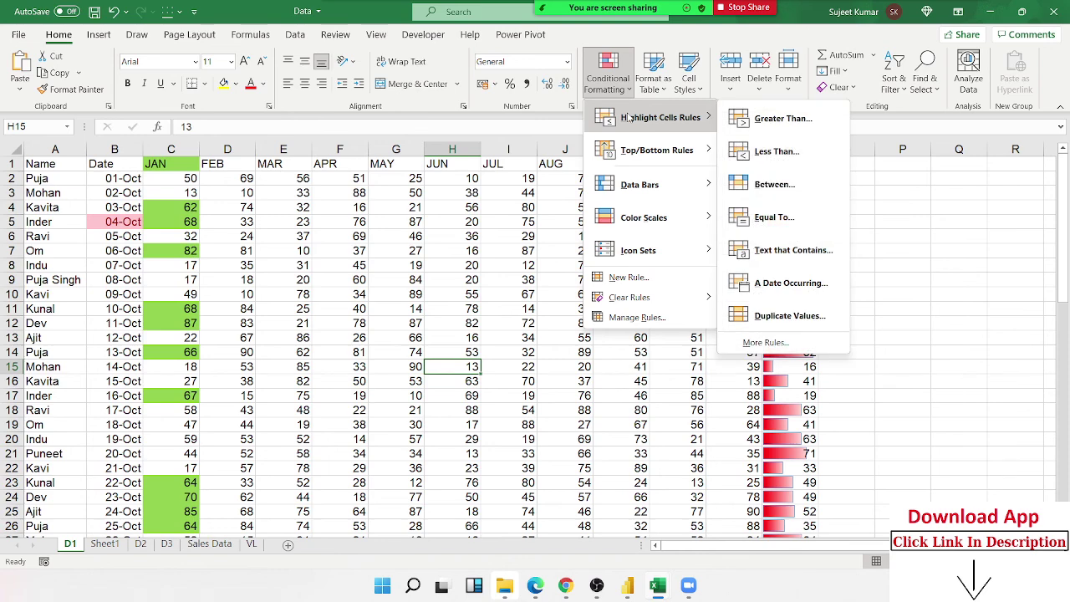
pyautogui.moveTo(636, 157)
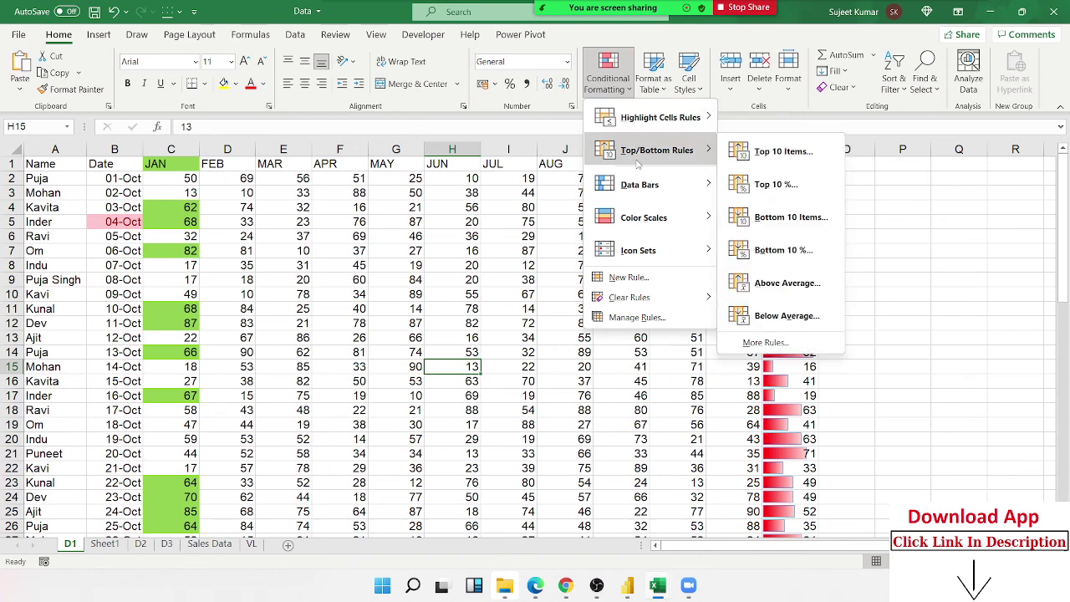
pyautogui.moveTo(640, 186)
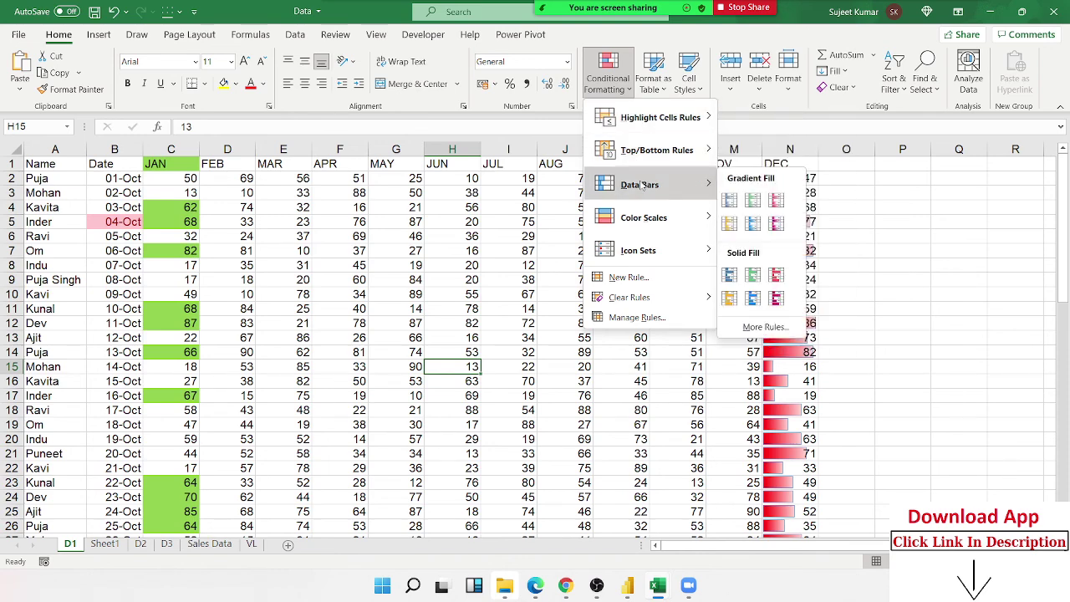
pyautogui.moveTo(647, 216)
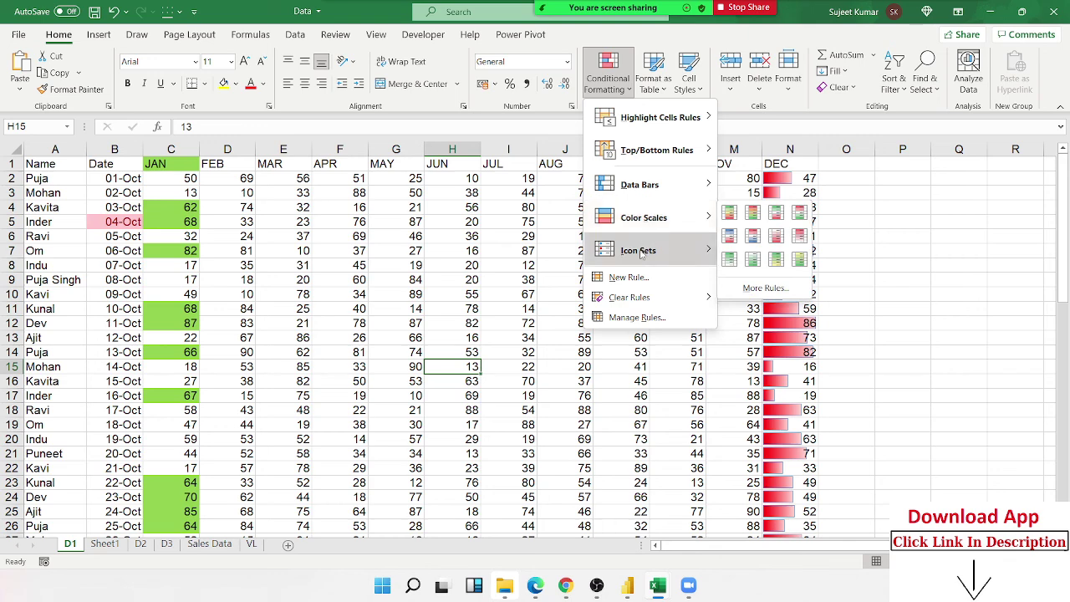
pyautogui.moveTo(641, 255)
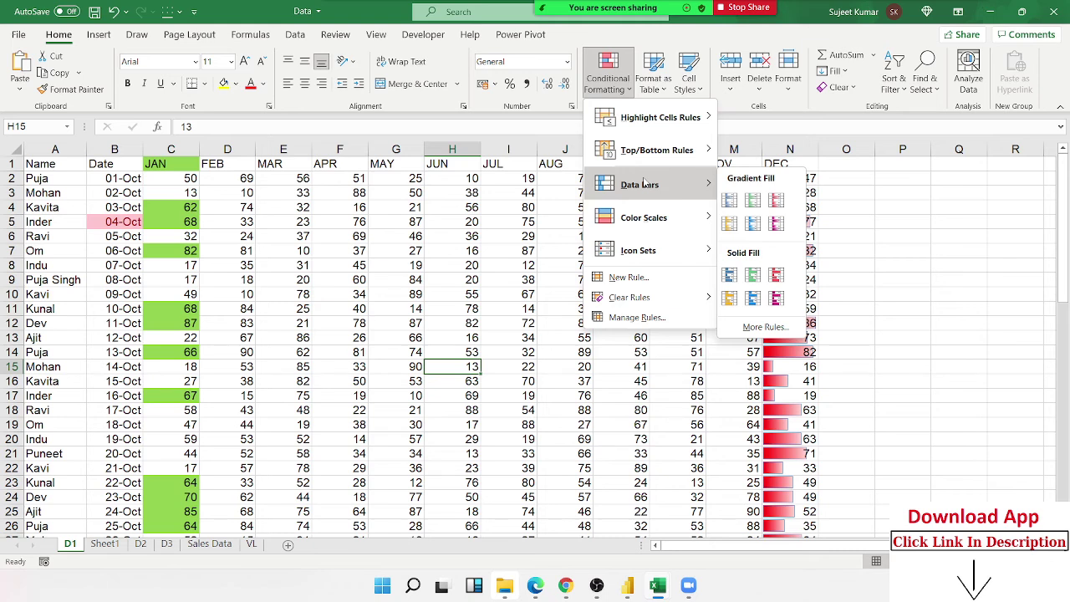
pyautogui.moveTo(687, 123)
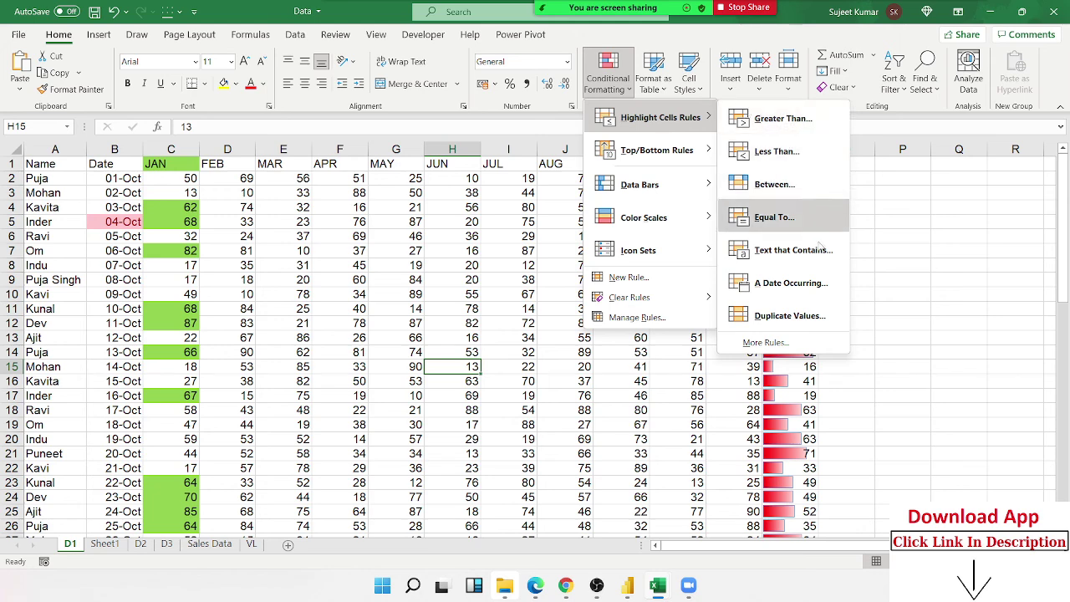
pyautogui.click(765, 343)
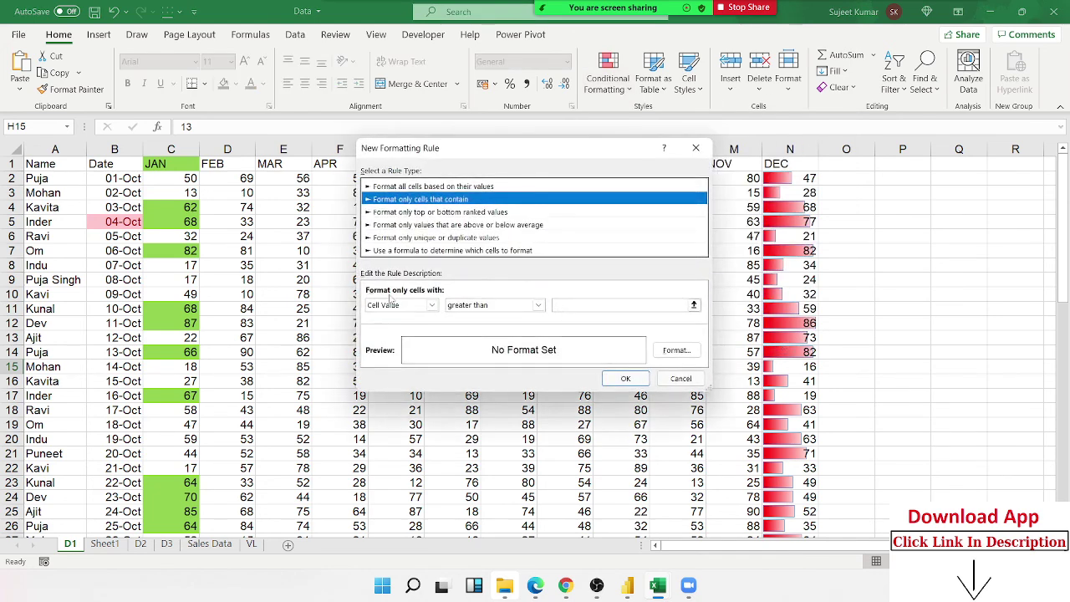
pyautogui.click(538, 306)
pyautogui.click(427, 308)
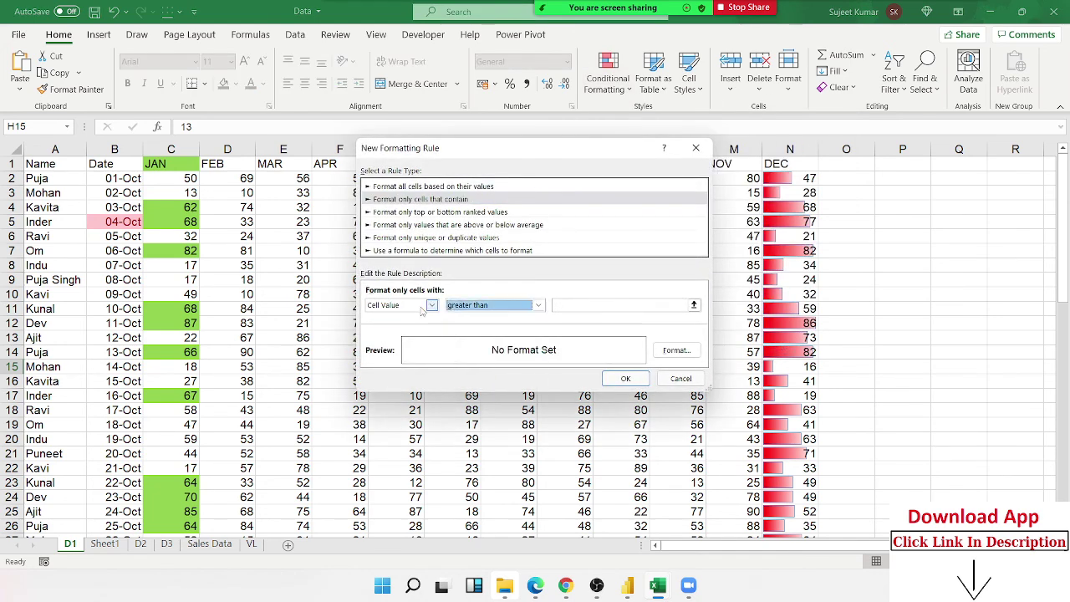
pyautogui.click(432, 305)
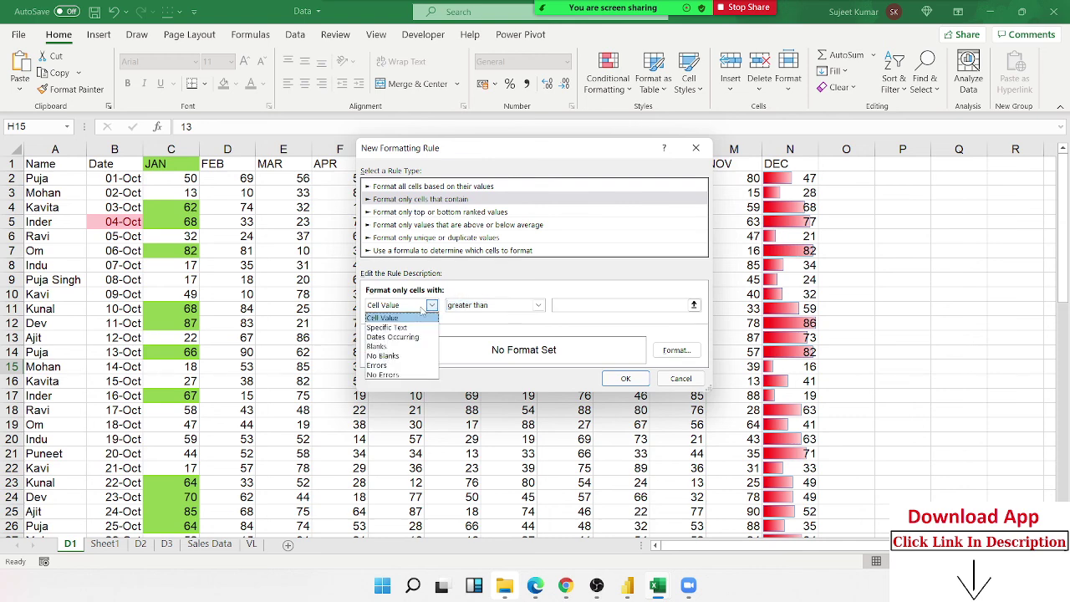
pyautogui.click(530, 291)
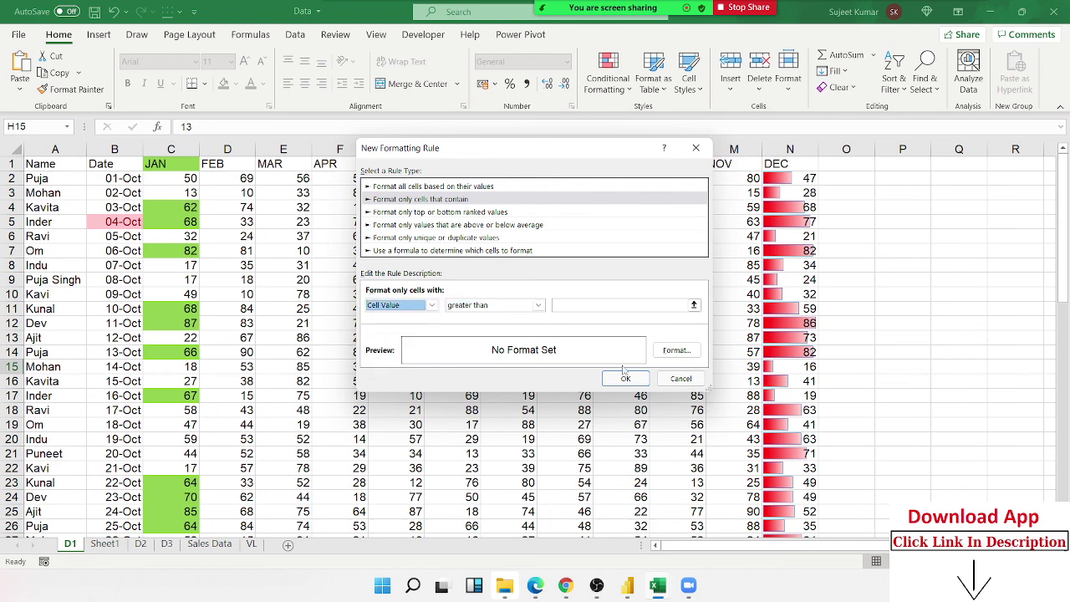
pyautogui.click(679, 380)
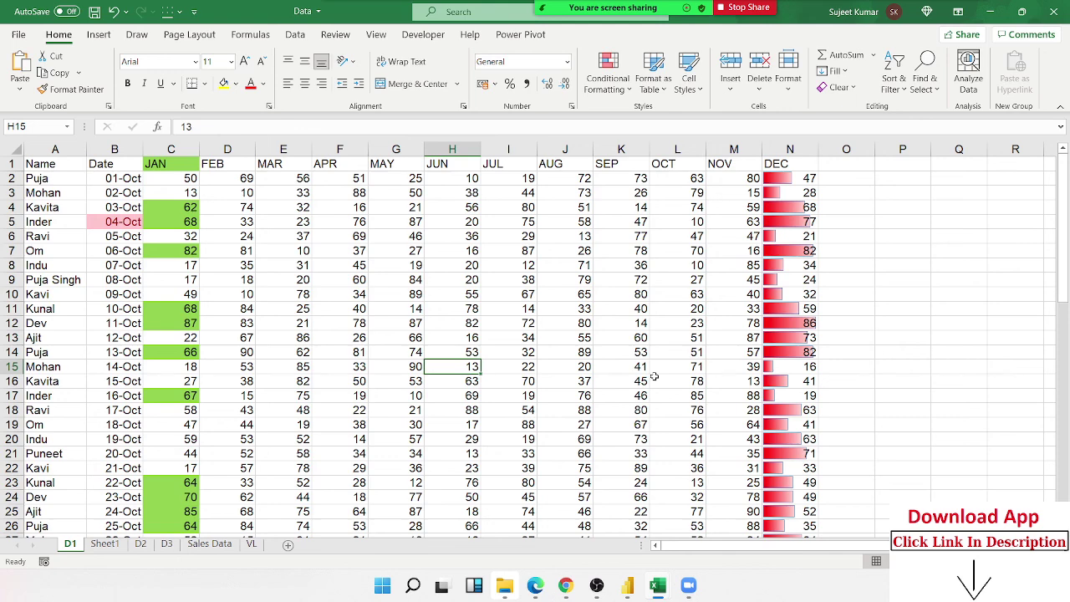